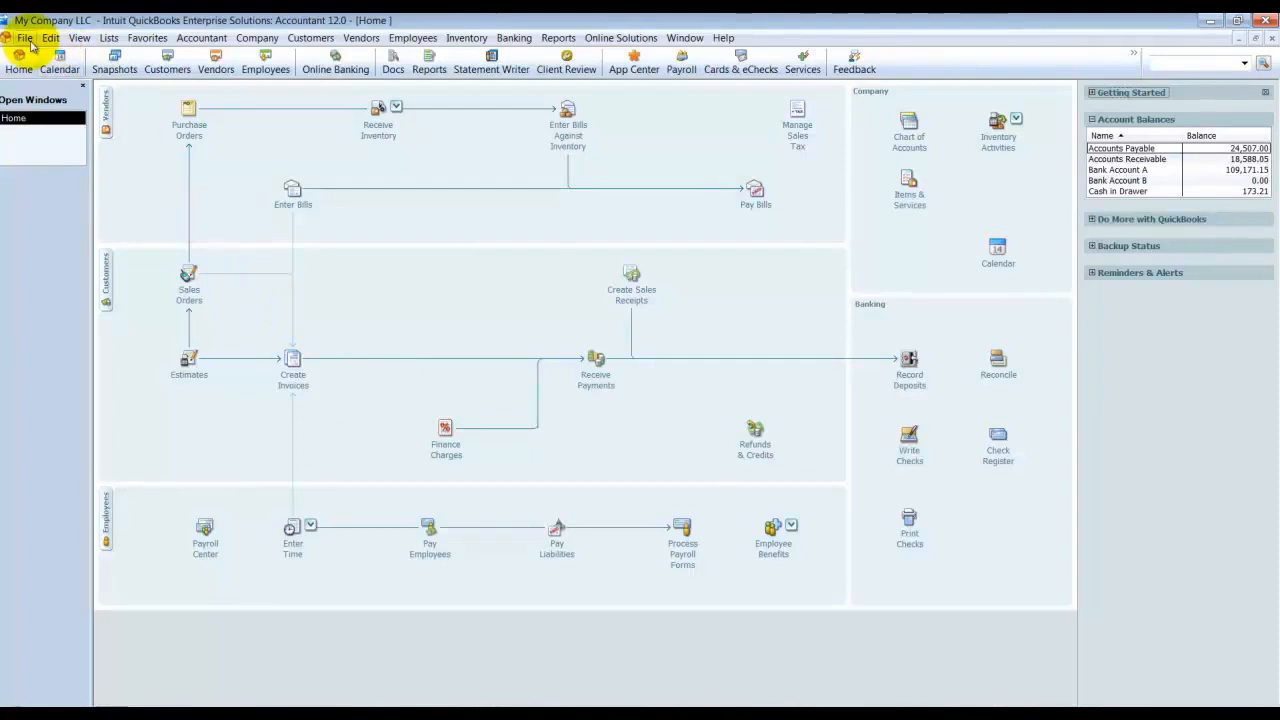
Start a list export to IIF files with only the Customer List selected
{"action": "left_click", "coordinate": [28, 40]}
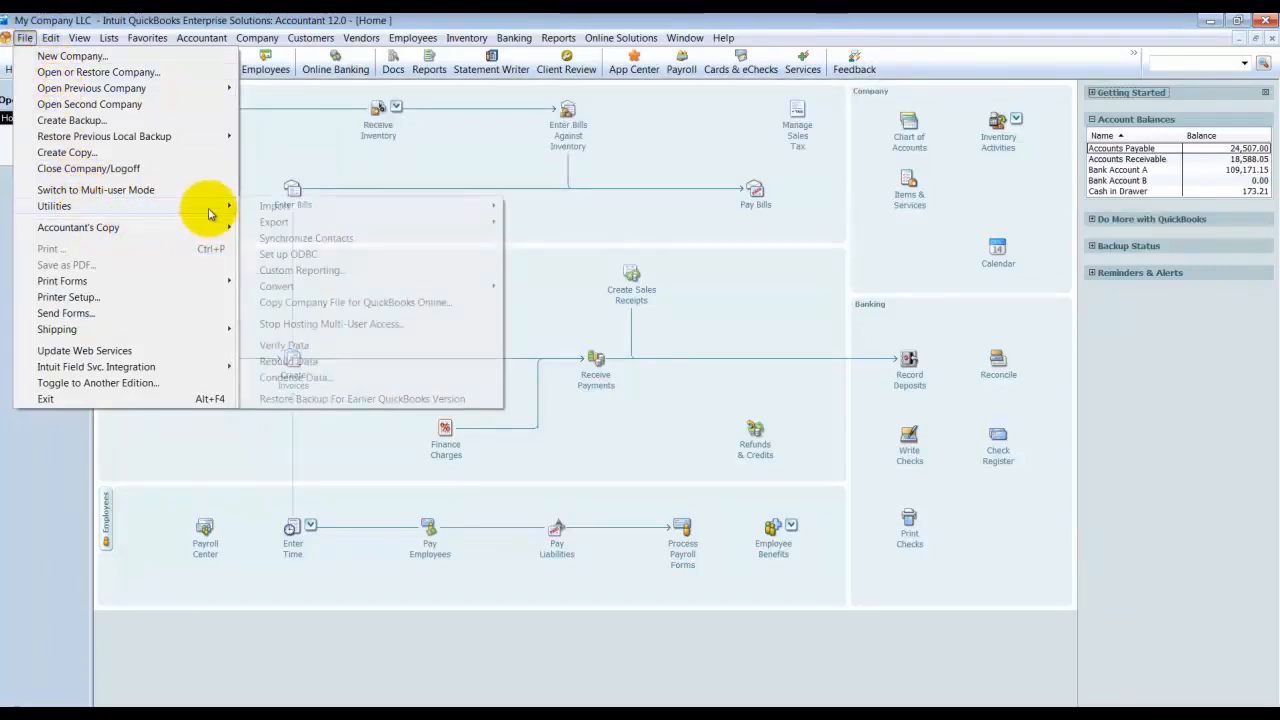
{"action": "mouse_move", "coordinate": [330, 222]}
{"action": "left_click", "coordinate": [555, 224]}
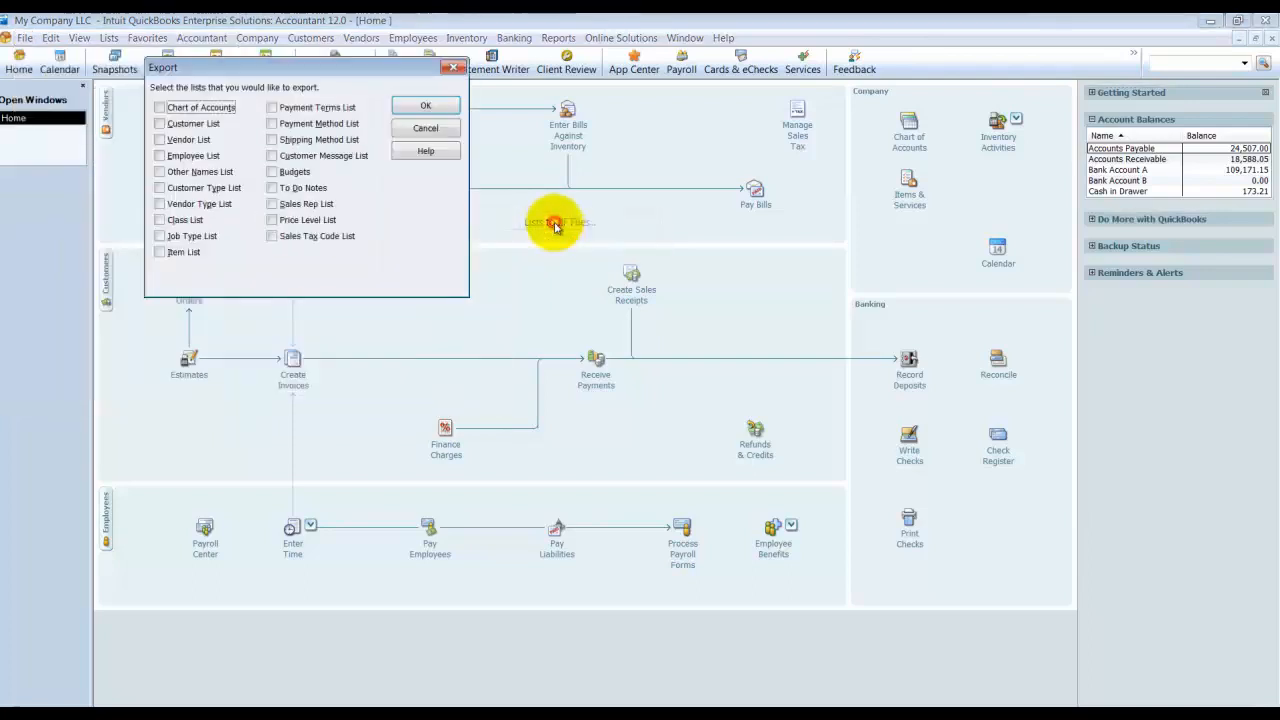
{"action": "left_click", "coordinate": [159, 123]}
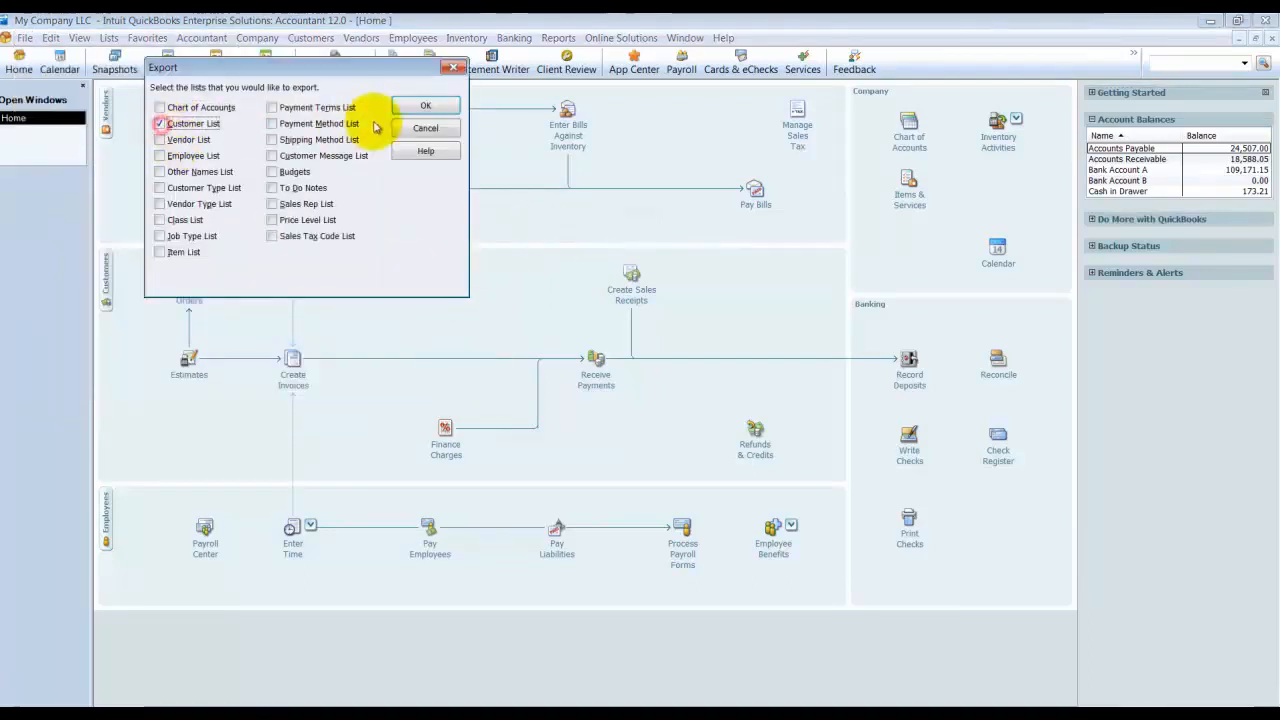
{"action": "left_click", "coordinate": [426, 106]}
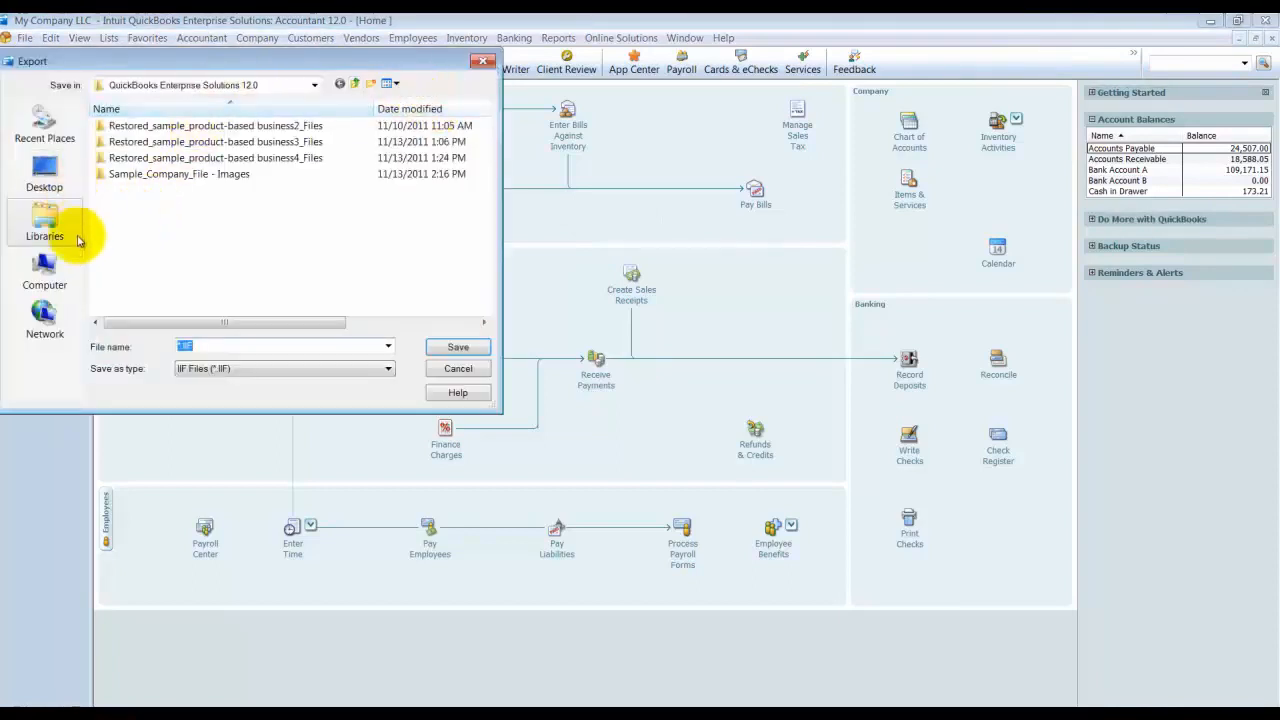
Save the customer list export as cust.IIF in the Demo Files folder on the Desktop
{"action": "left_click", "coordinate": [44, 175]}
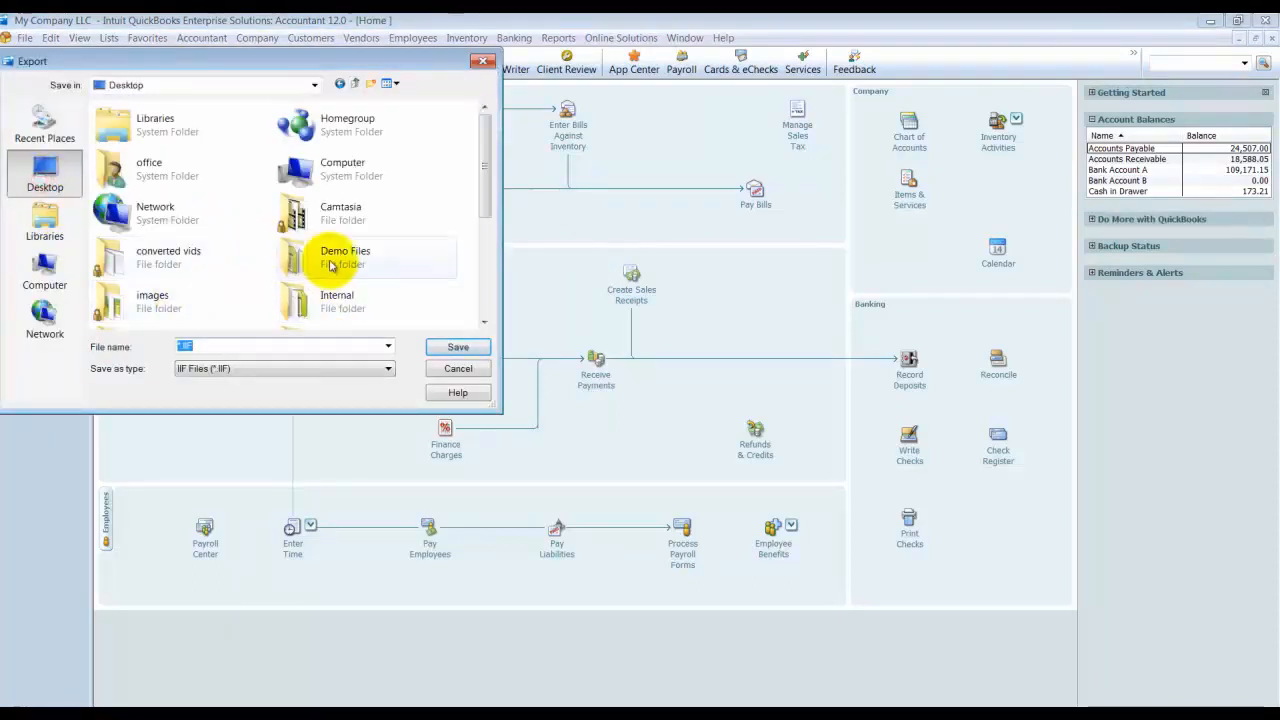
{"action": "double_click", "coordinate": [318, 258]}
{"action": "left_click", "coordinate": [183, 346]}
{"action": "left_click", "coordinate": [178, 346]}
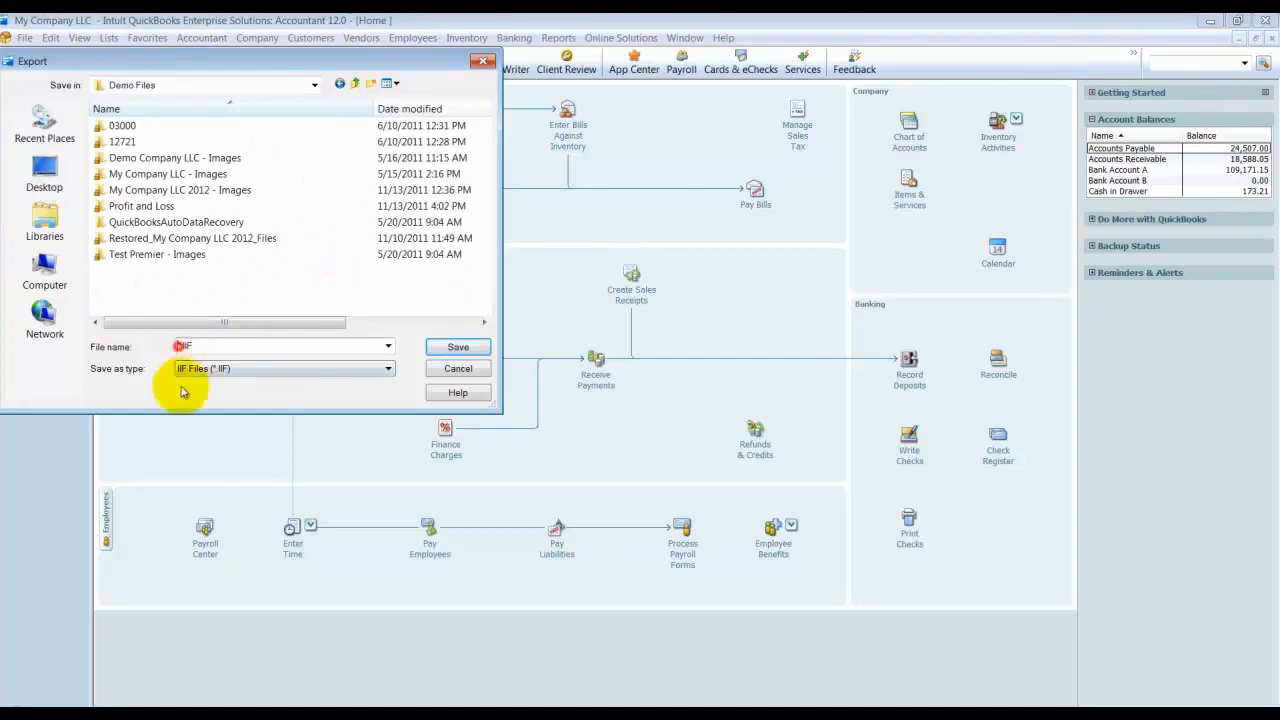
{"action": "type", "text": "cu"}
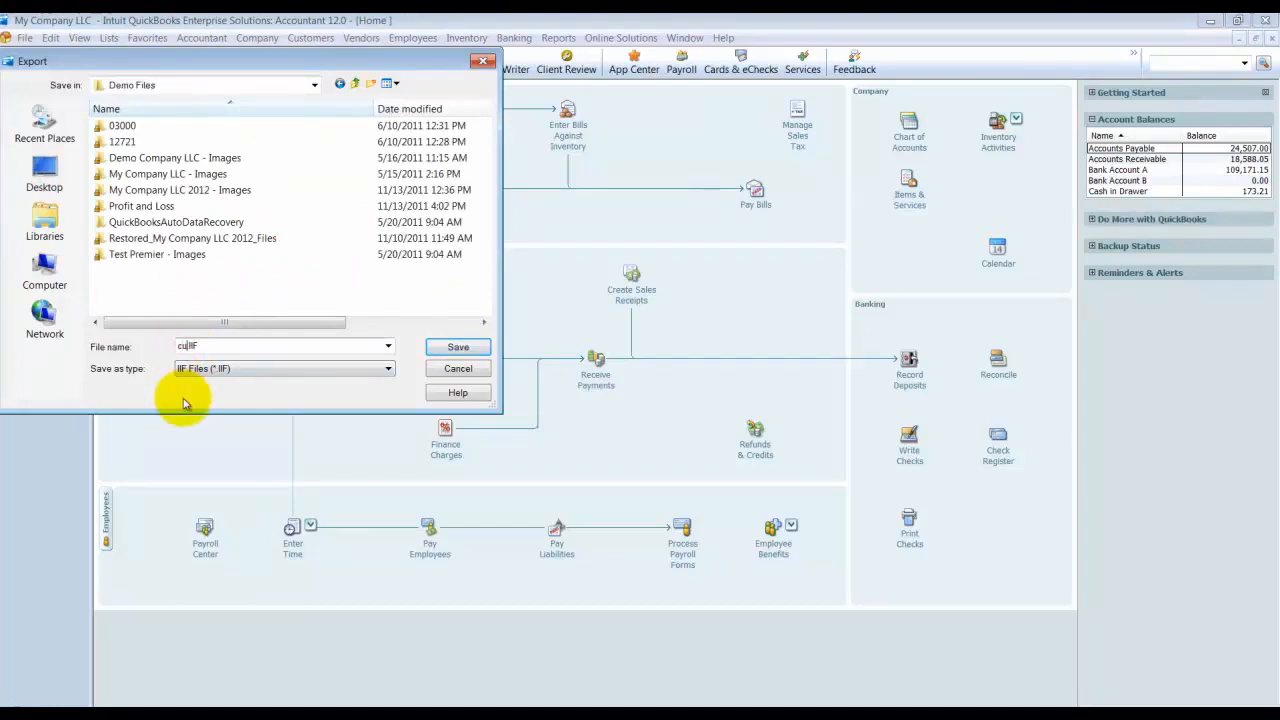
{"action": "type", "text": "st."}
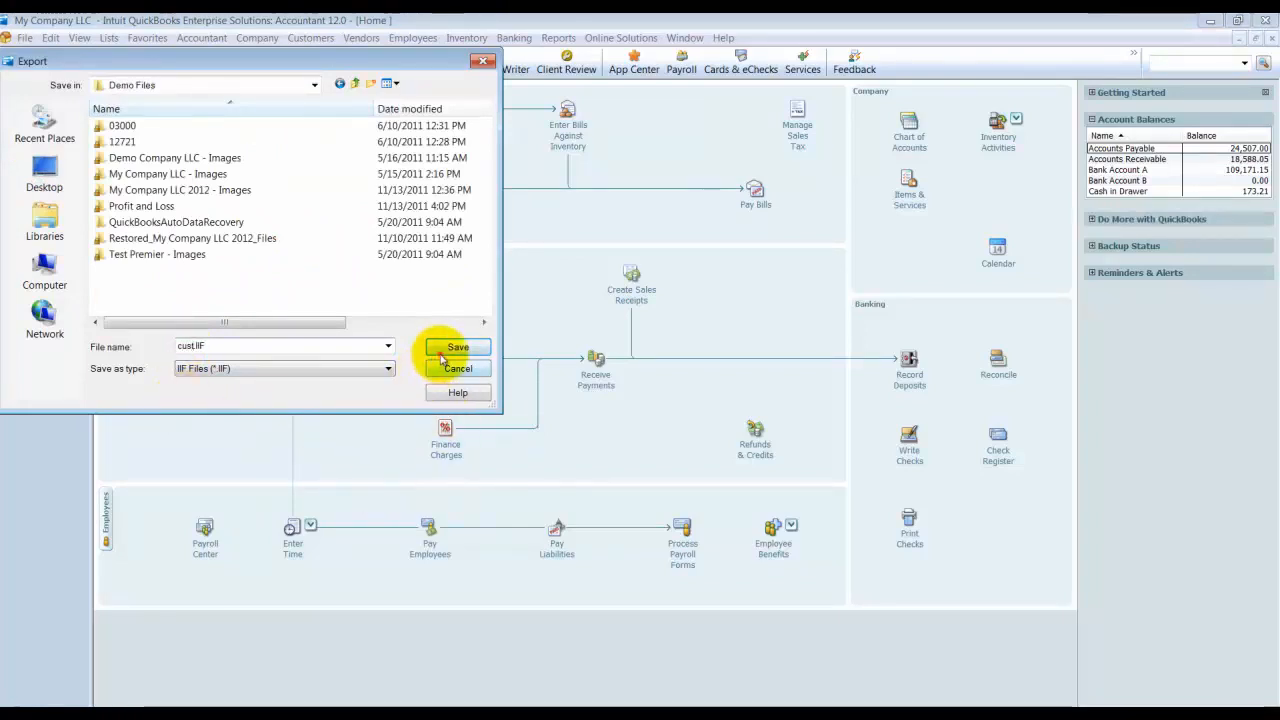
{"action": "left_click", "coordinate": [443, 352]}
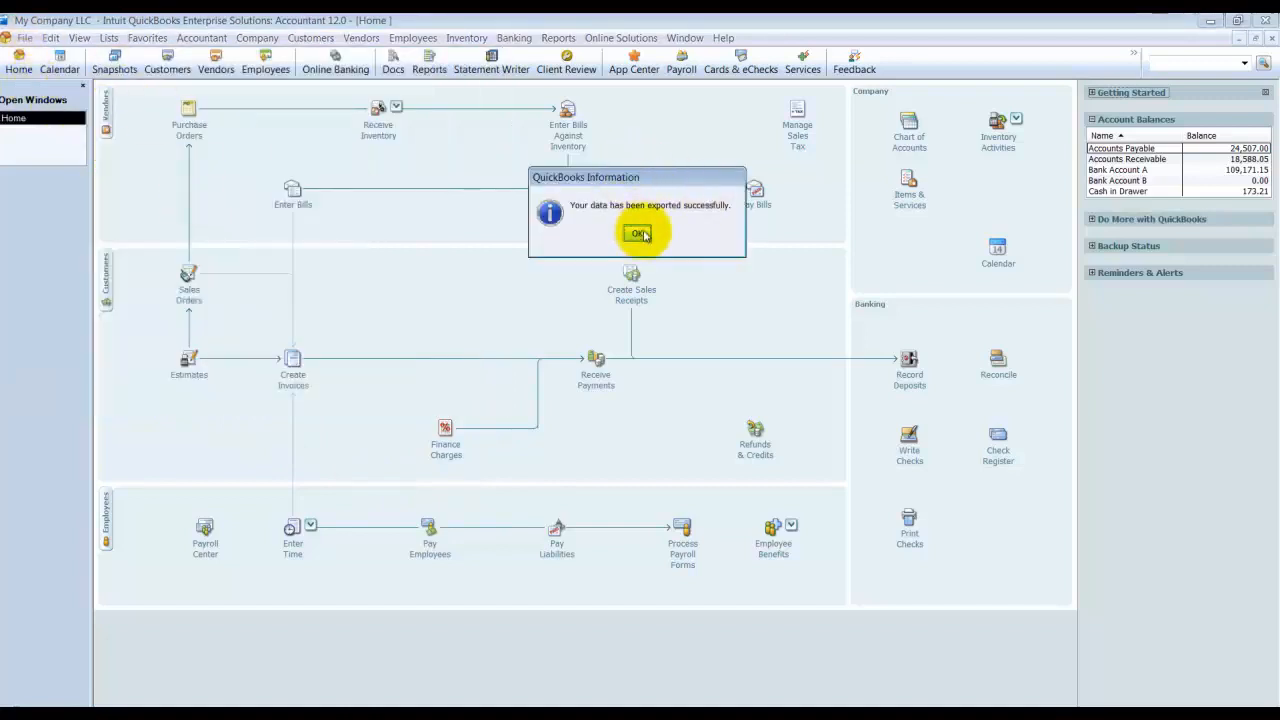
{"action": "left_click", "coordinate": [640, 234]}
Export the Item List to an IIF file named items.IIF in the Demo Files folder
{"action": "left_click", "coordinate": [24, 38]}
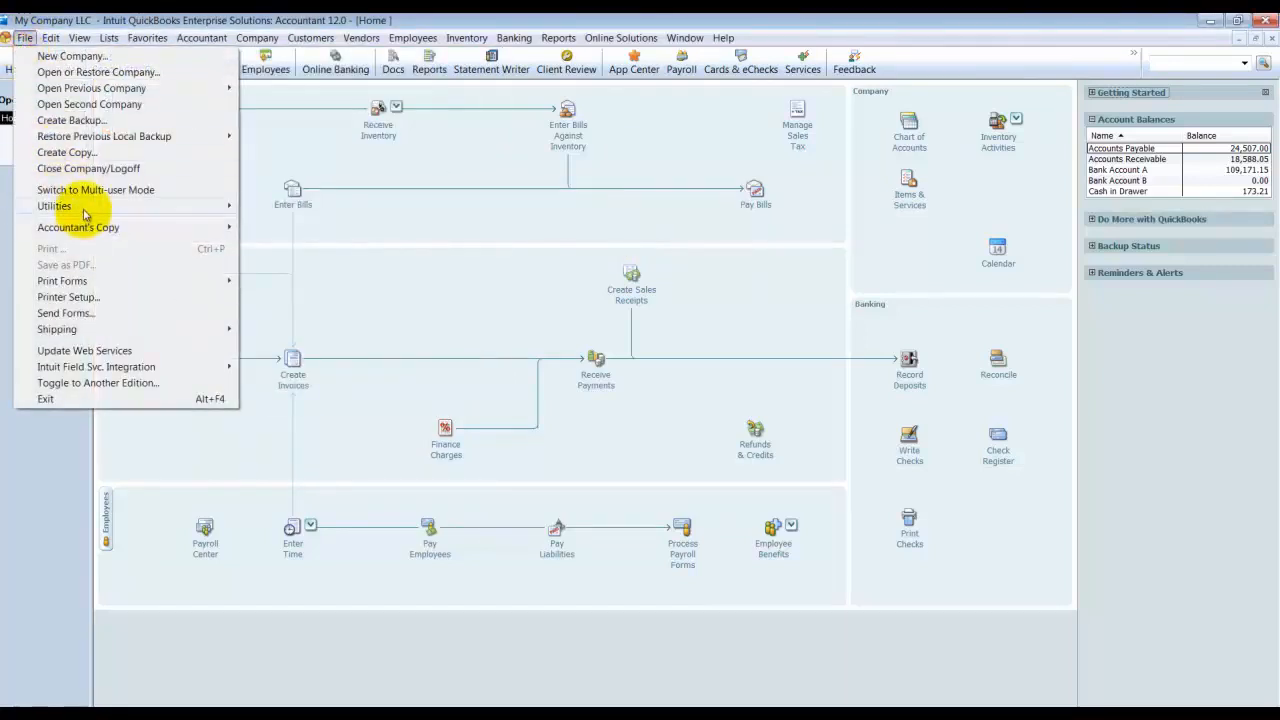
{"action": "mouse_move", "coordinate": [143, 206]}
{"action": "mouse_move", "coordinate": [275, 210]}
{"action": "left_click", "coordinate": [545, 229]}
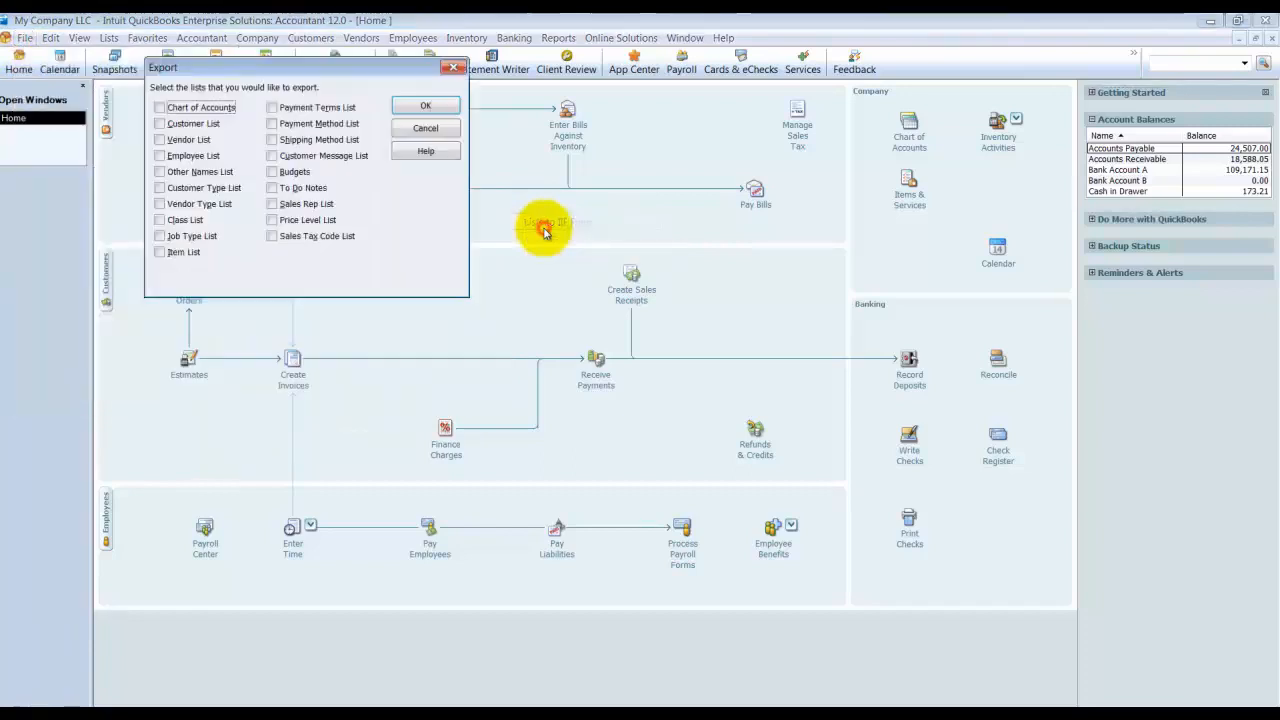
{"action": "left_click", "coordinate": [180, 252]}
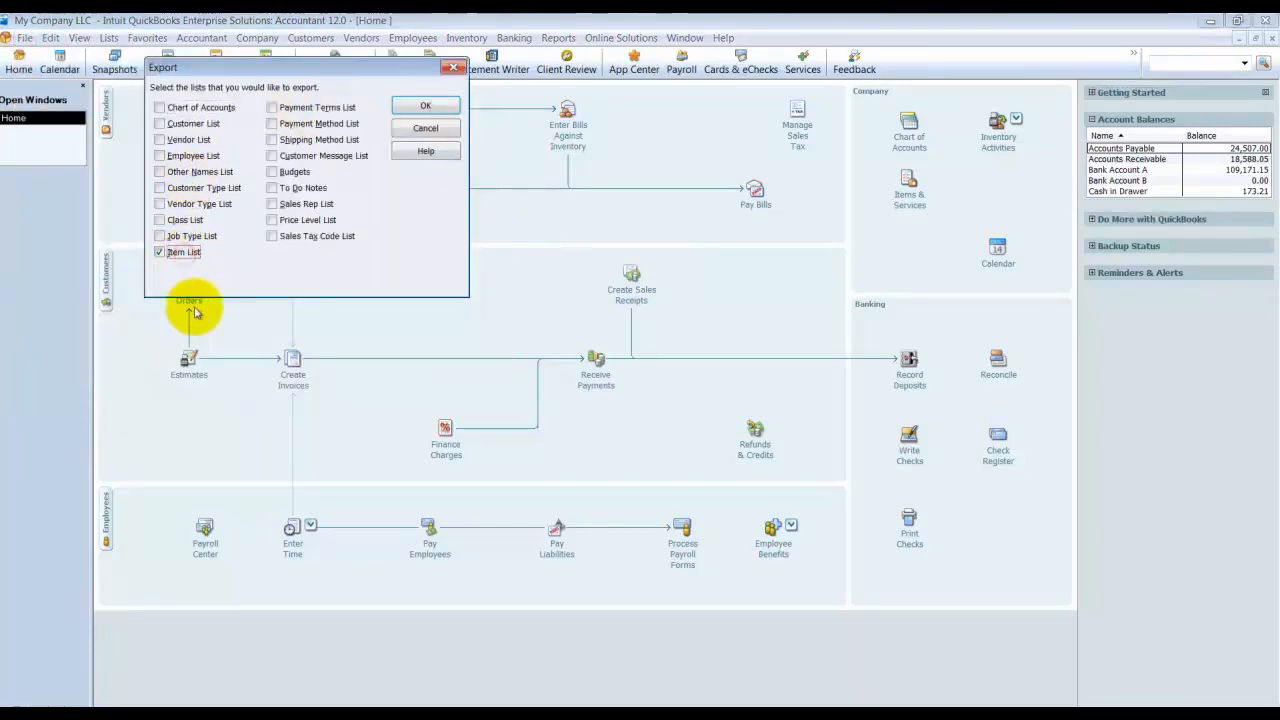
{"action": "left_click", "coordinate": [425, 105]}
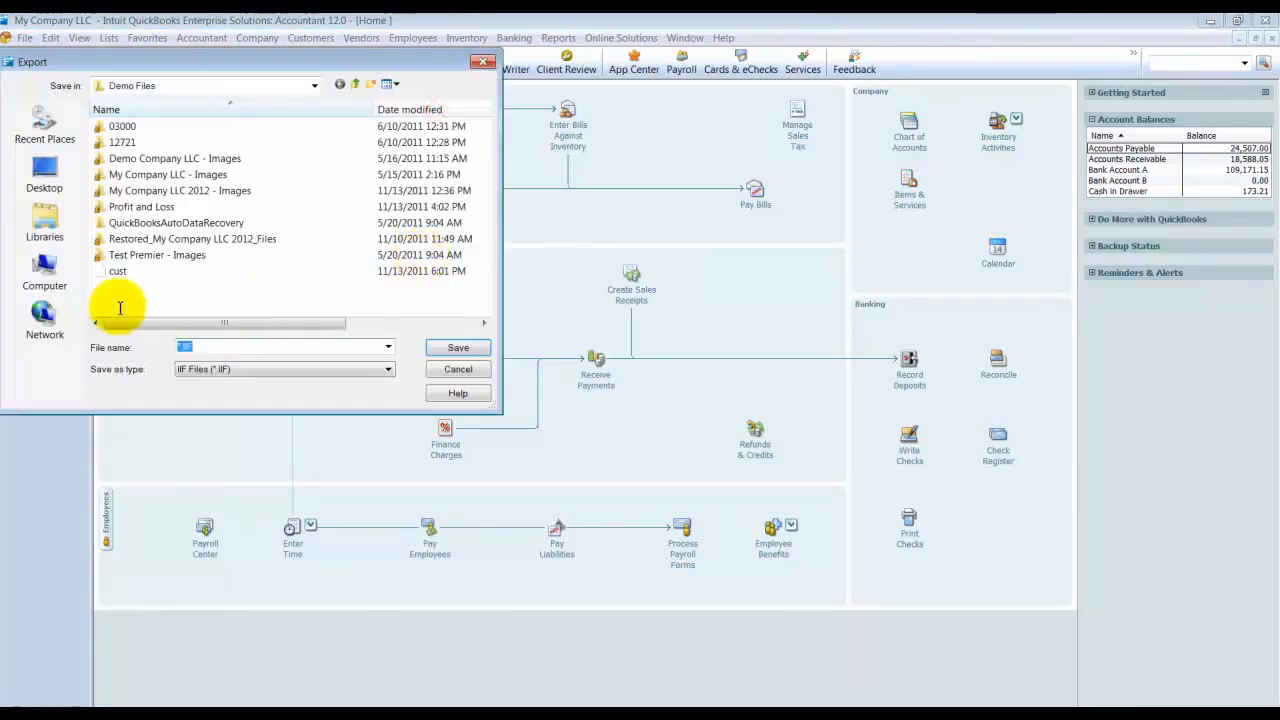
{"action": "left_click", "coordinate": [181, 347]}
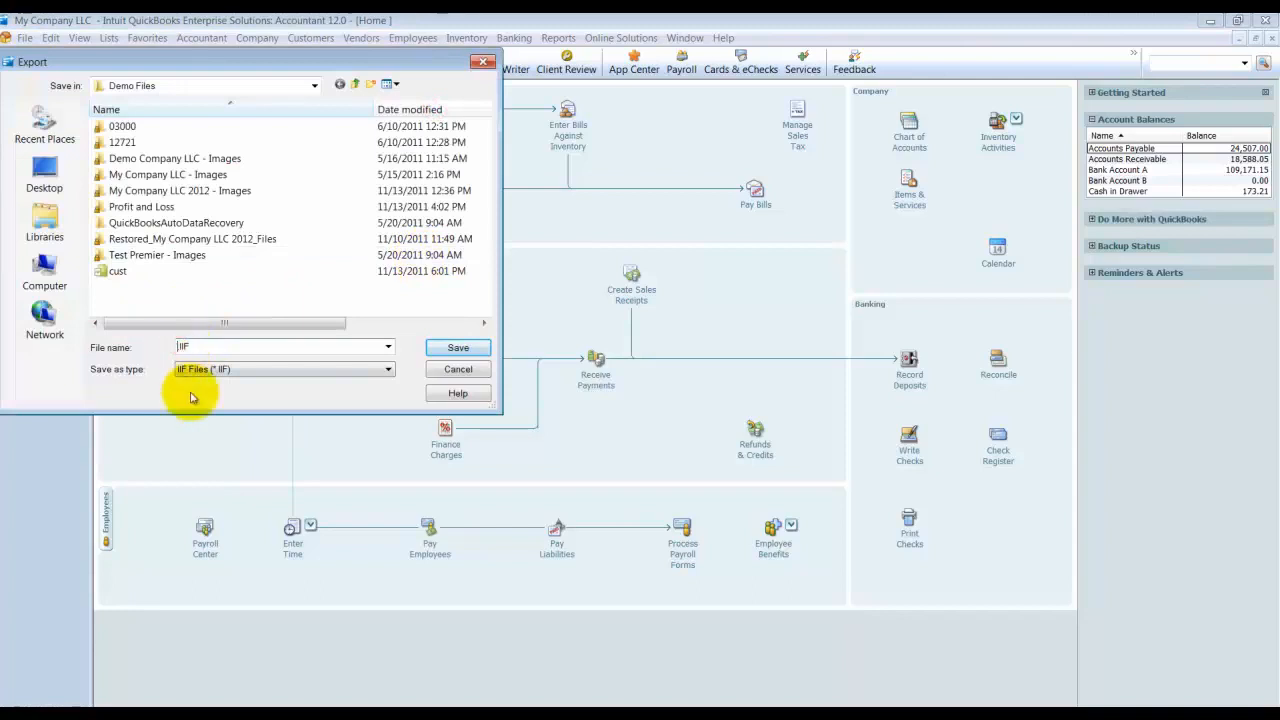
{"action": "left_click", "coordinate": [458, 347]}
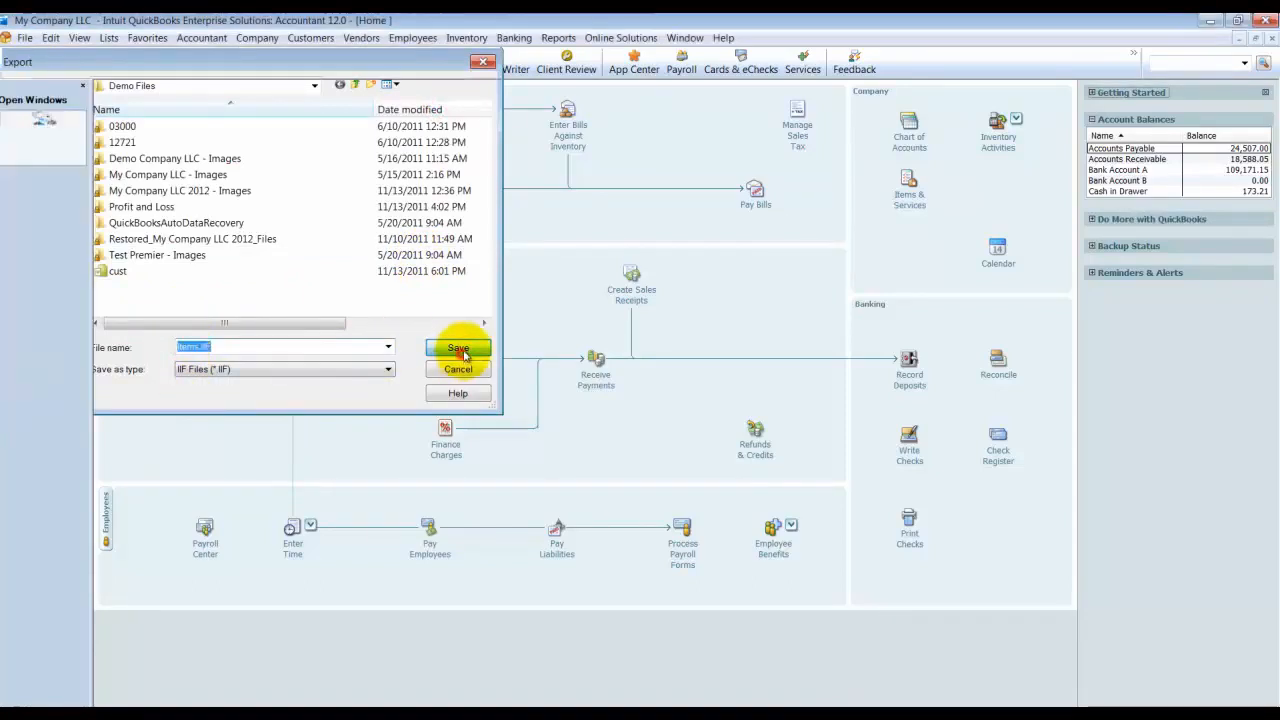
{"action": "left_click", "coordinate": [645, 231]}
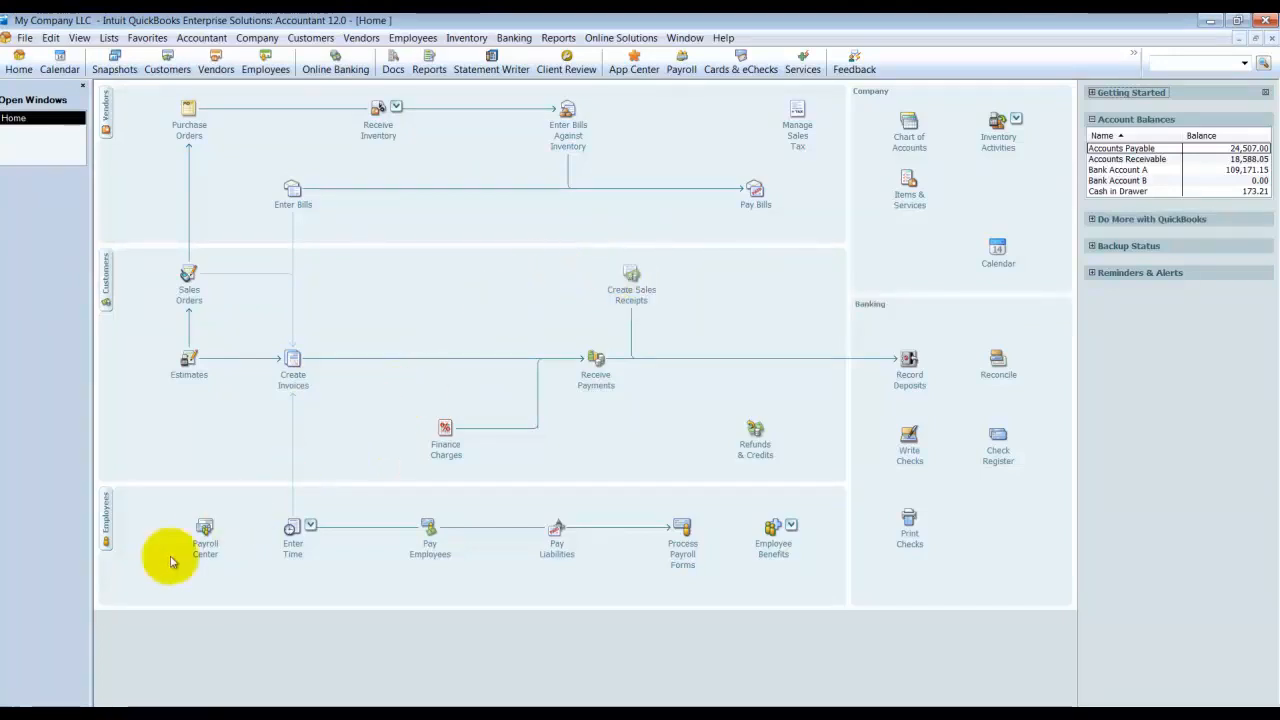
Switch to Microsoft Excel 2007 and browse to the Desktop's Demo Files folder for a file to open
{"action": "left_click", "coordinate": [30, 705]}
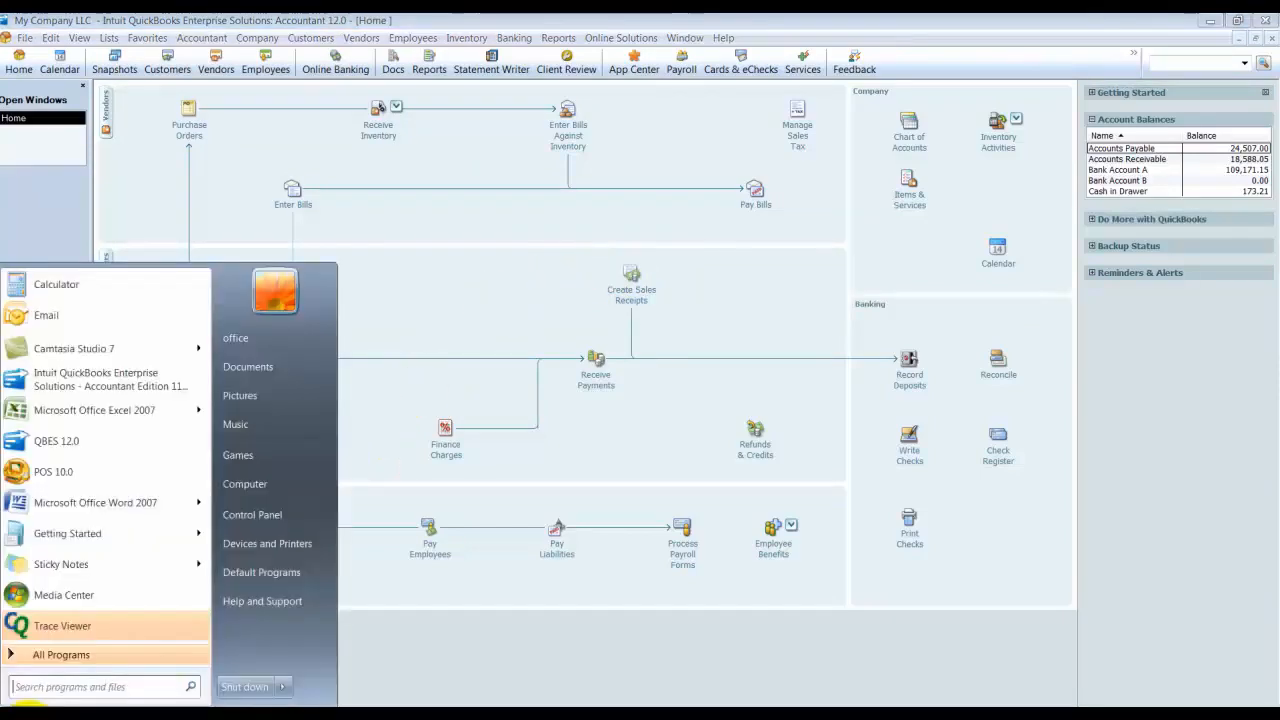
{"action": "left_click", "coordinate": [40, 405]}
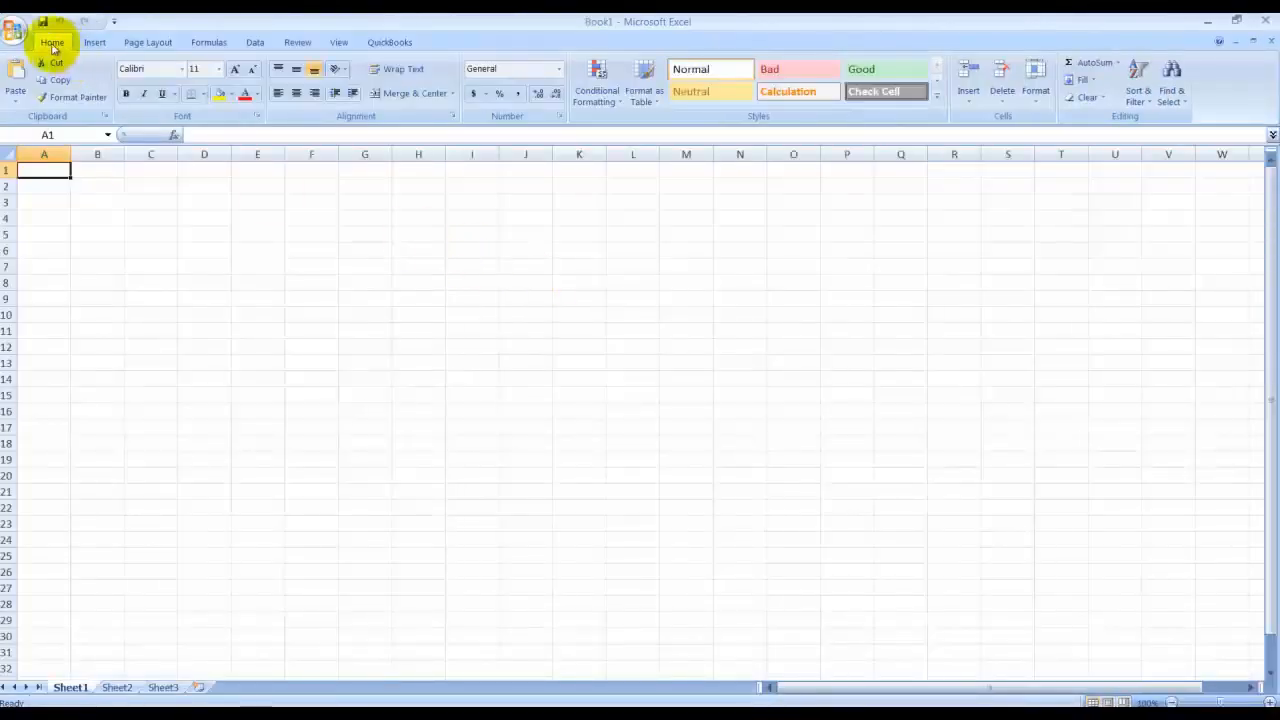
{"action": "left_click", "coordinate": [20, 38]}
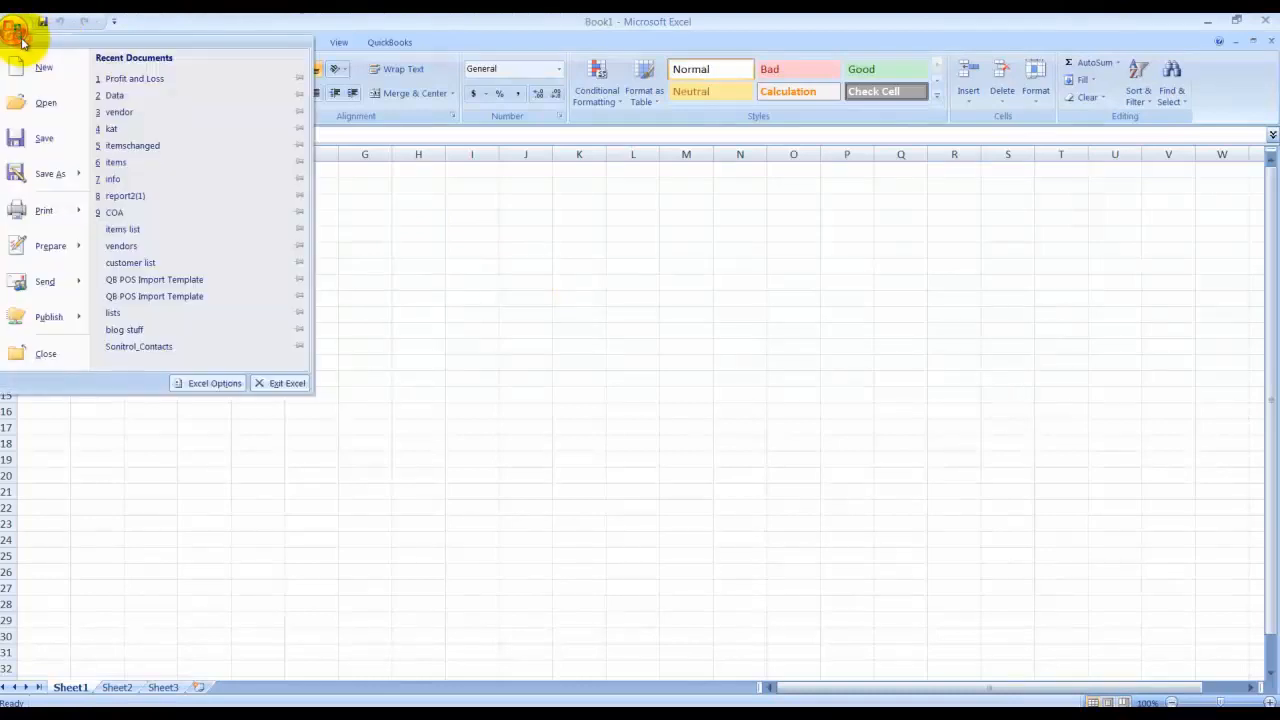
{"action": "left_click", "coordinate": [46, 104]}
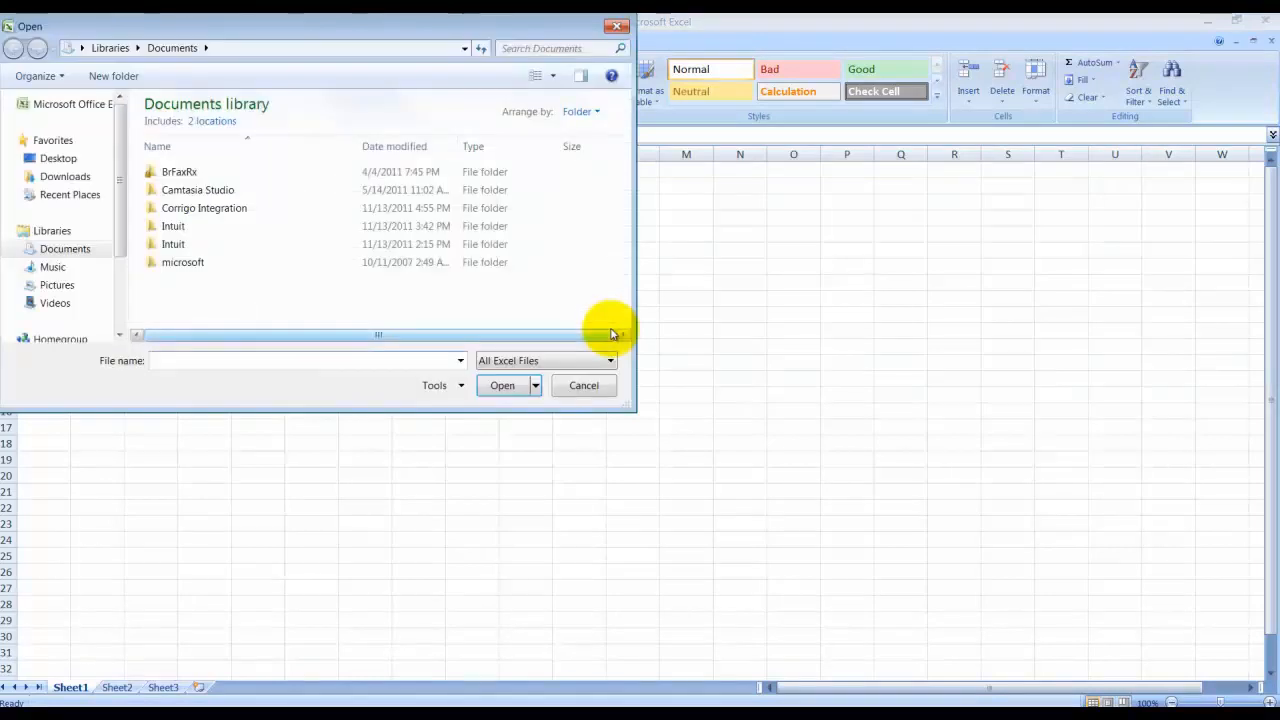
{"action": "left_click", "coordinate": [50, 158]}
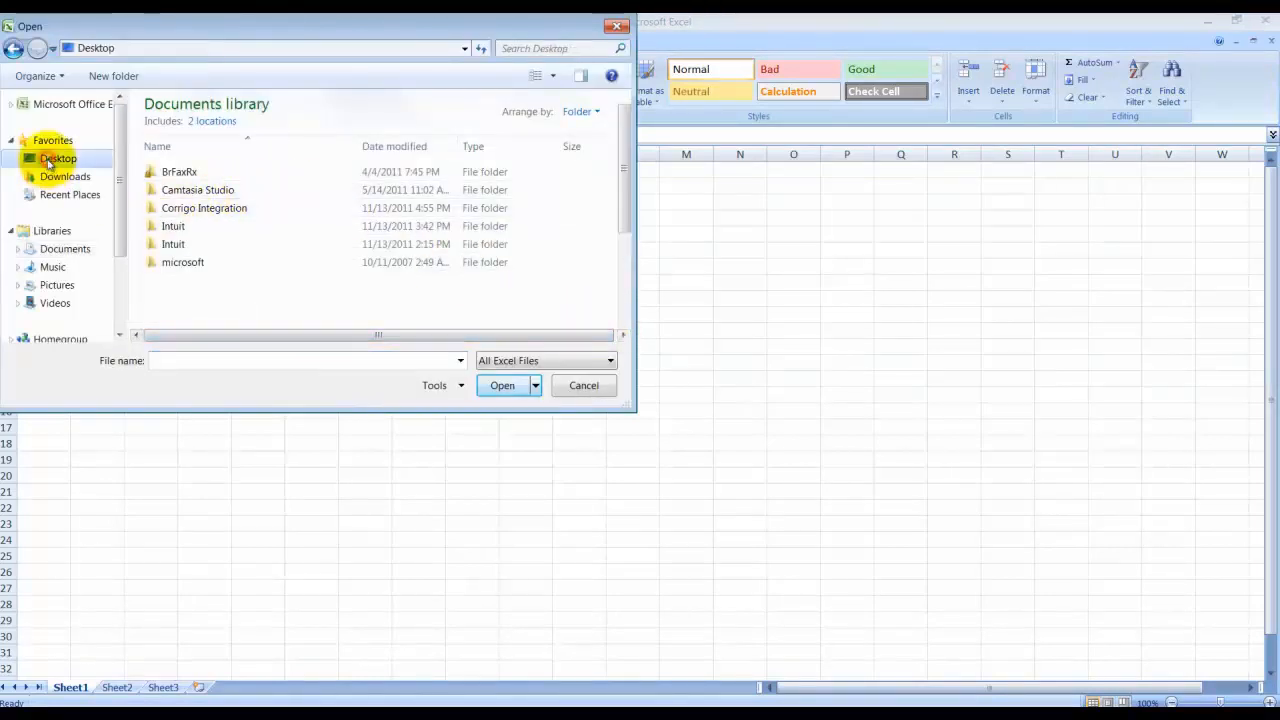
{"action": "double_click", "coordinate": [414, 255]}
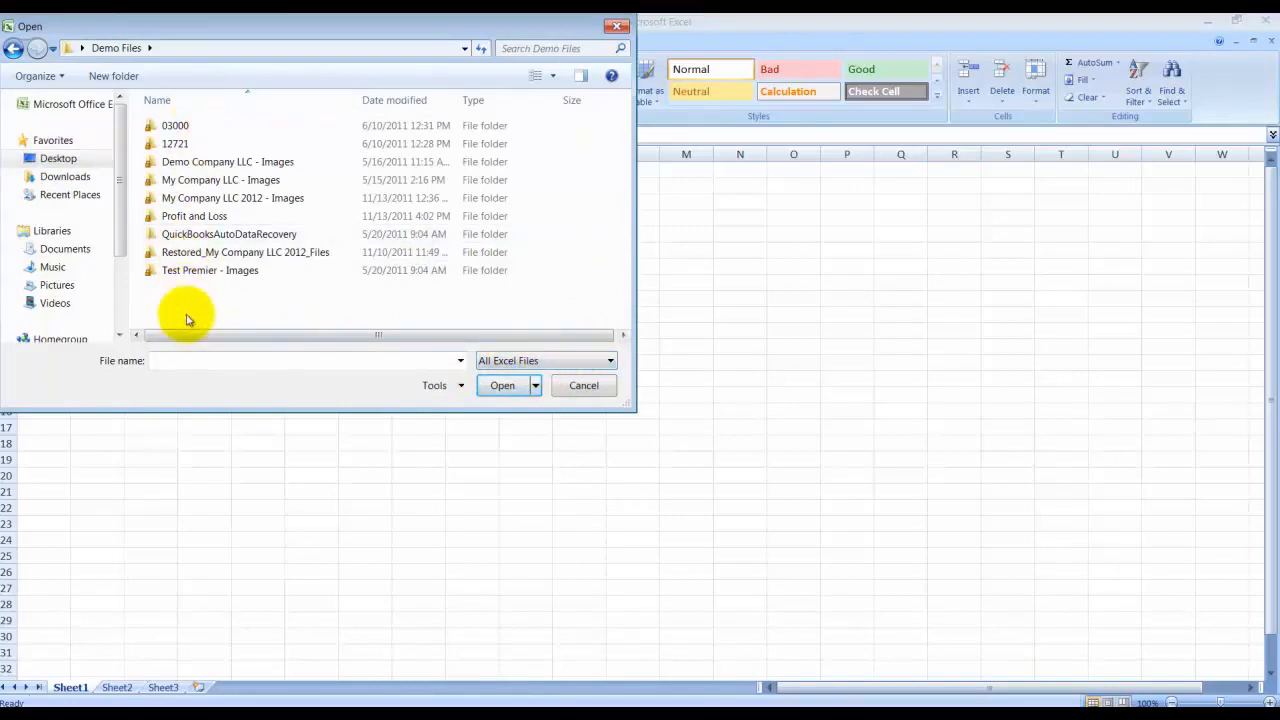
List all file types and open the cust IIF file as delimited text with the default import settings
{"action": "left_click", "coordinate": [514, 360]}
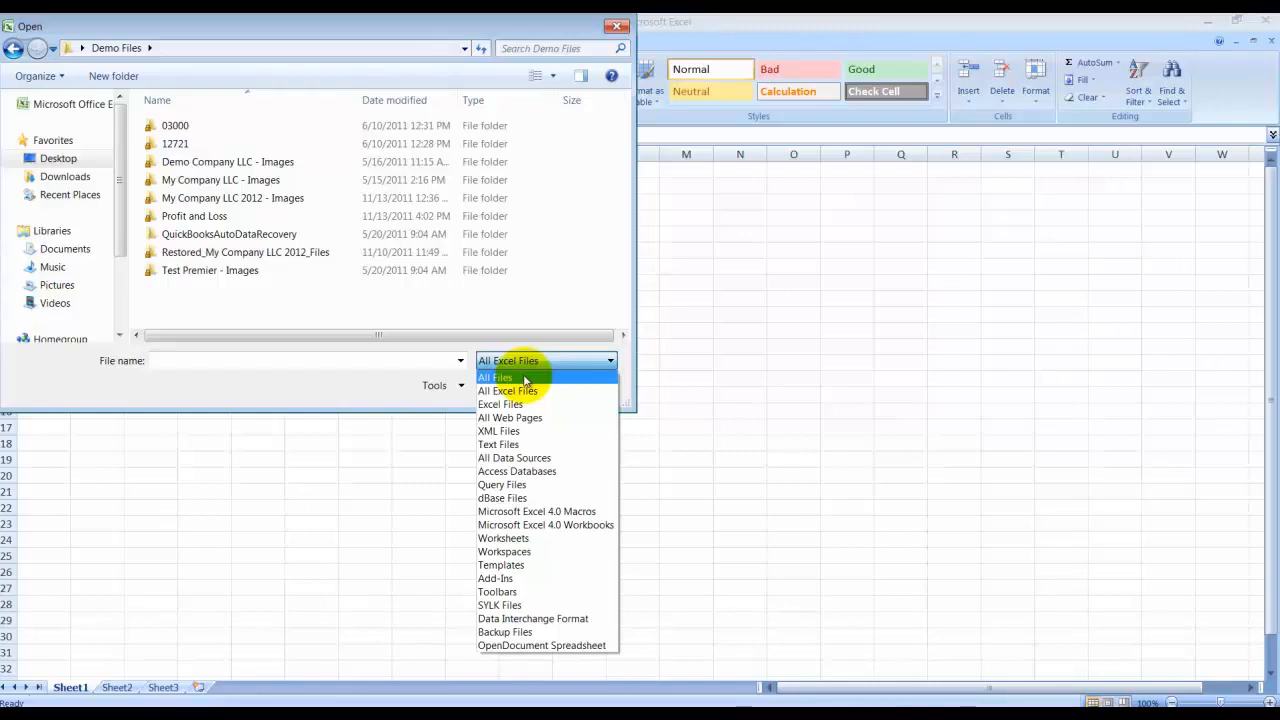
{"action": "left_click", "coordinate": [524, 378]}
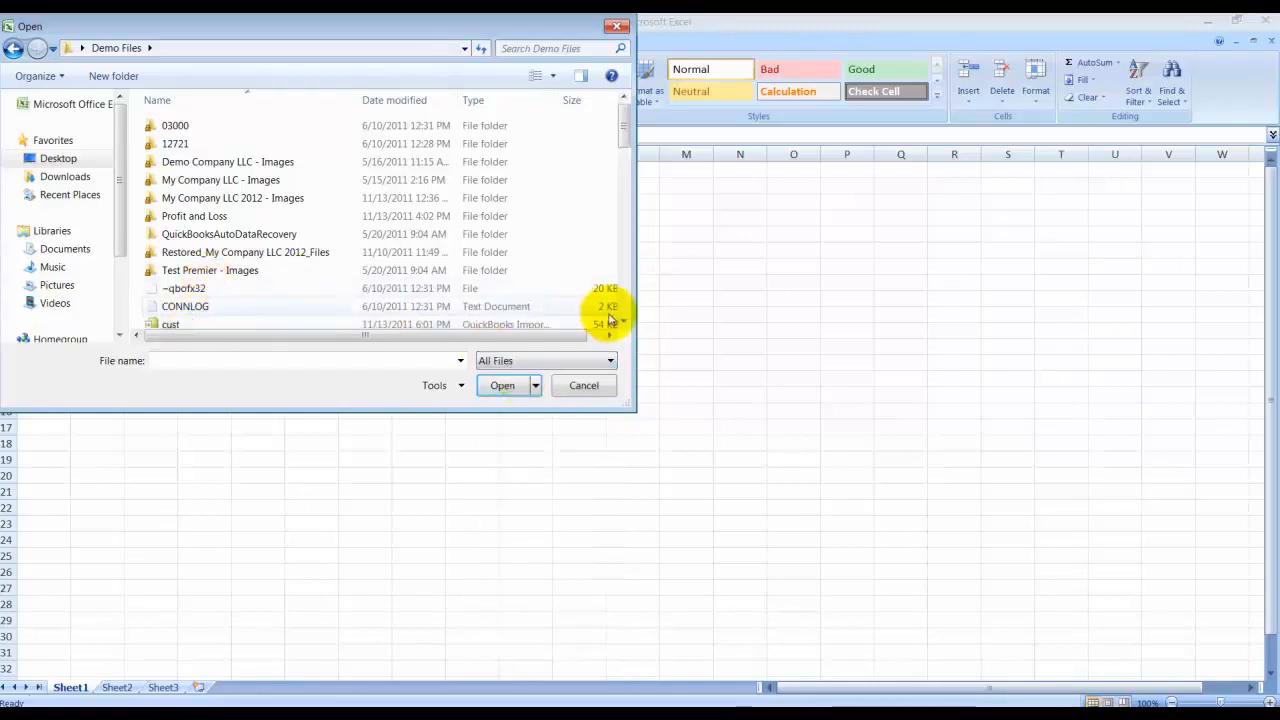
{"action": "left_click", "coordinate": [166, 326]}
{"action": "left_click", "coordinate": [490, 385]}
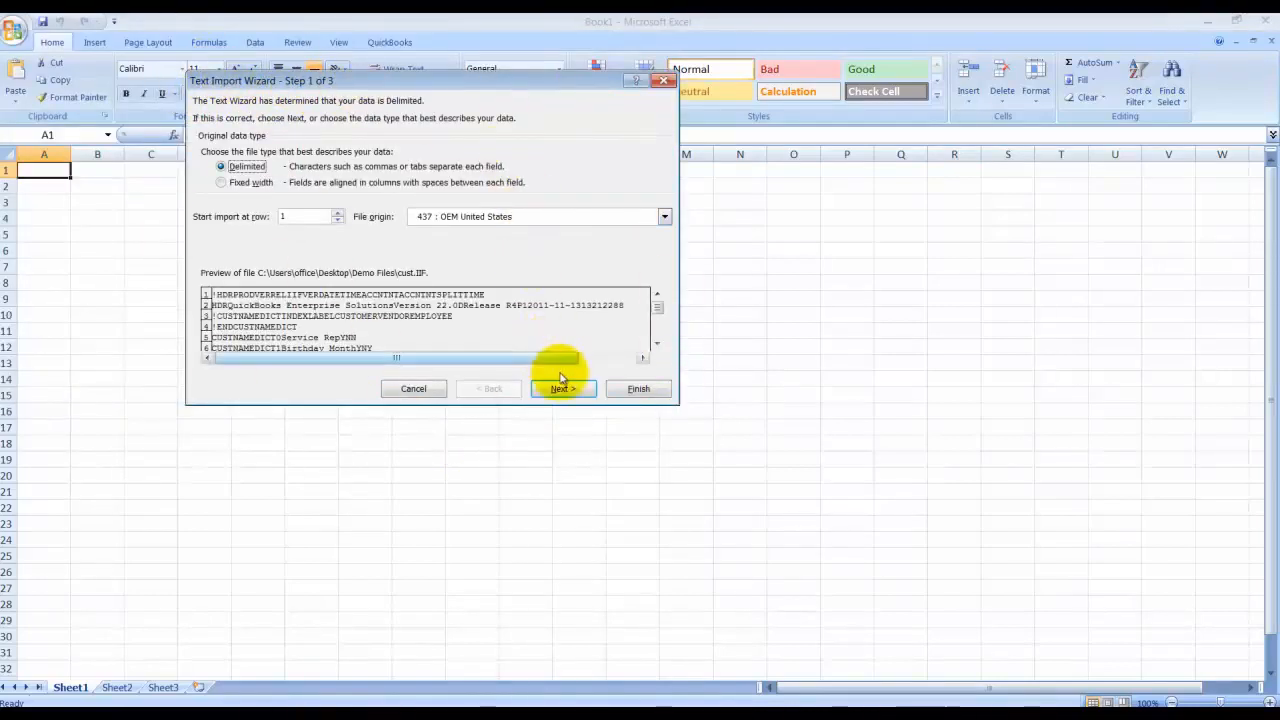
{"action": "left_click", "coordinate": [633, 388]}
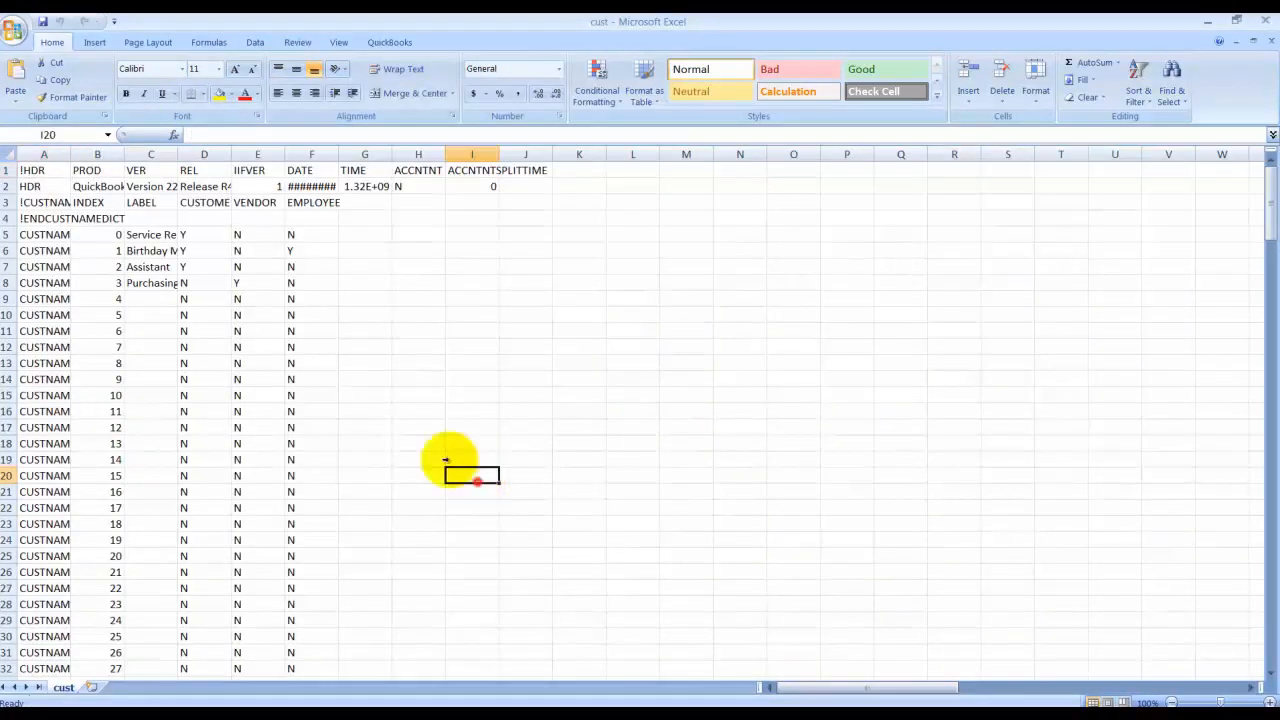
Delete rows 1 to 35 above the !CUST header row of the cust sheet
{"action": "left_click", "coordinate": [5, 171]}
{"action": "left_click_drag", "start_coordinate": [5, 171], "coordinate": [7, 619]}
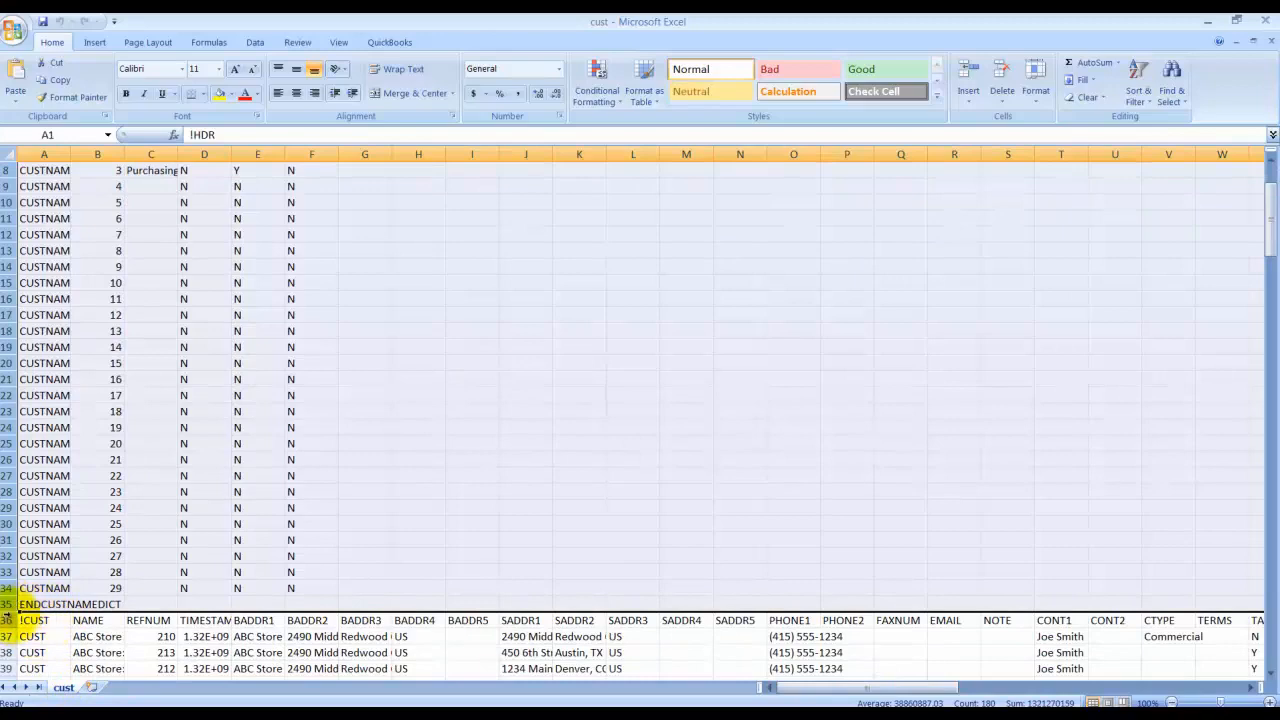
{"action": "right_click", "coordinate": [7, 604]}
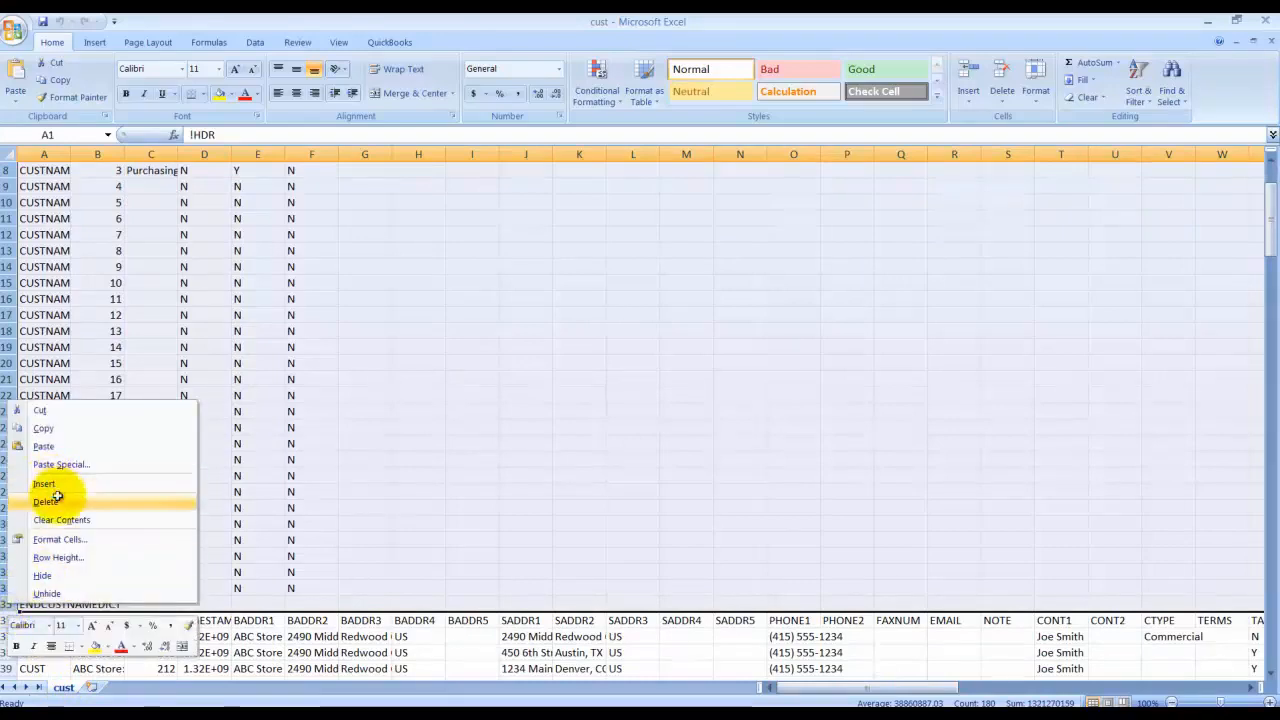
{"action": "left_click", "coordinate": [55, 497]}
{"action": "left_click", "coordinate": [150, 251]}
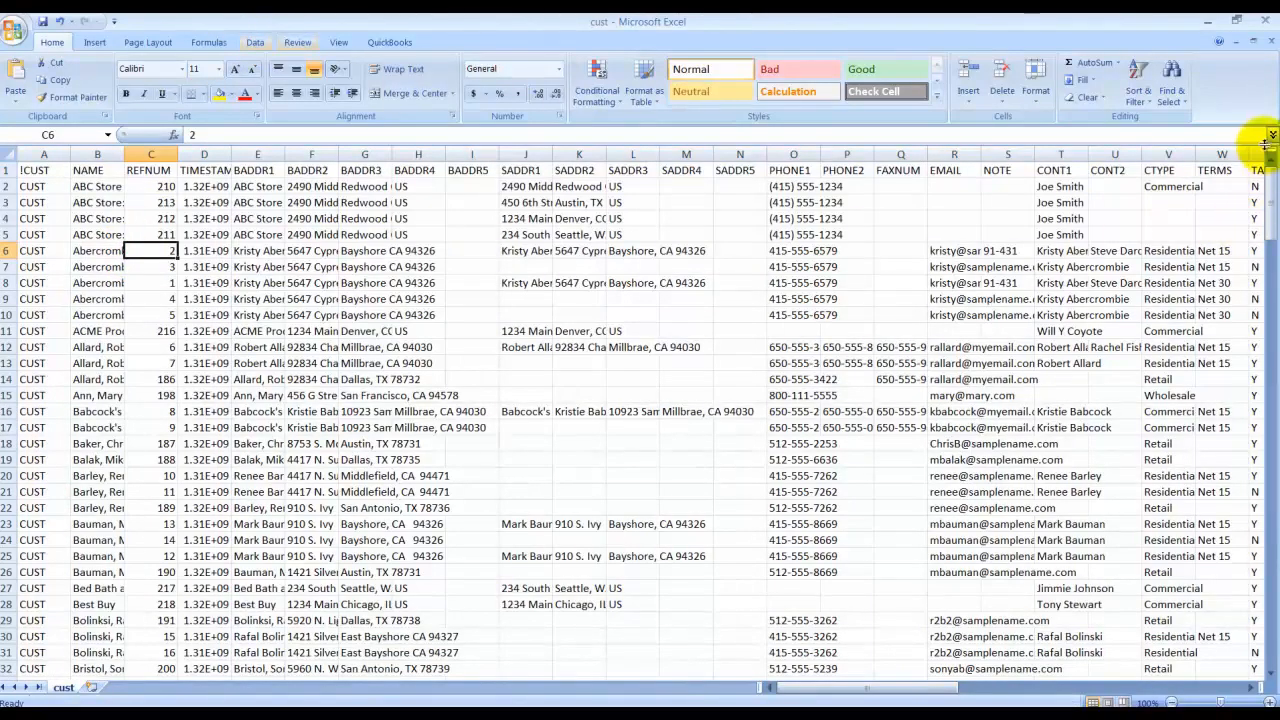
Split the sheet below the header row and freeze the panes there, then check the header while browsing the customer rows
{"action": "left_click_drag", "start_coordinate": [1271, 148], "coordinate": [1273, 190]}
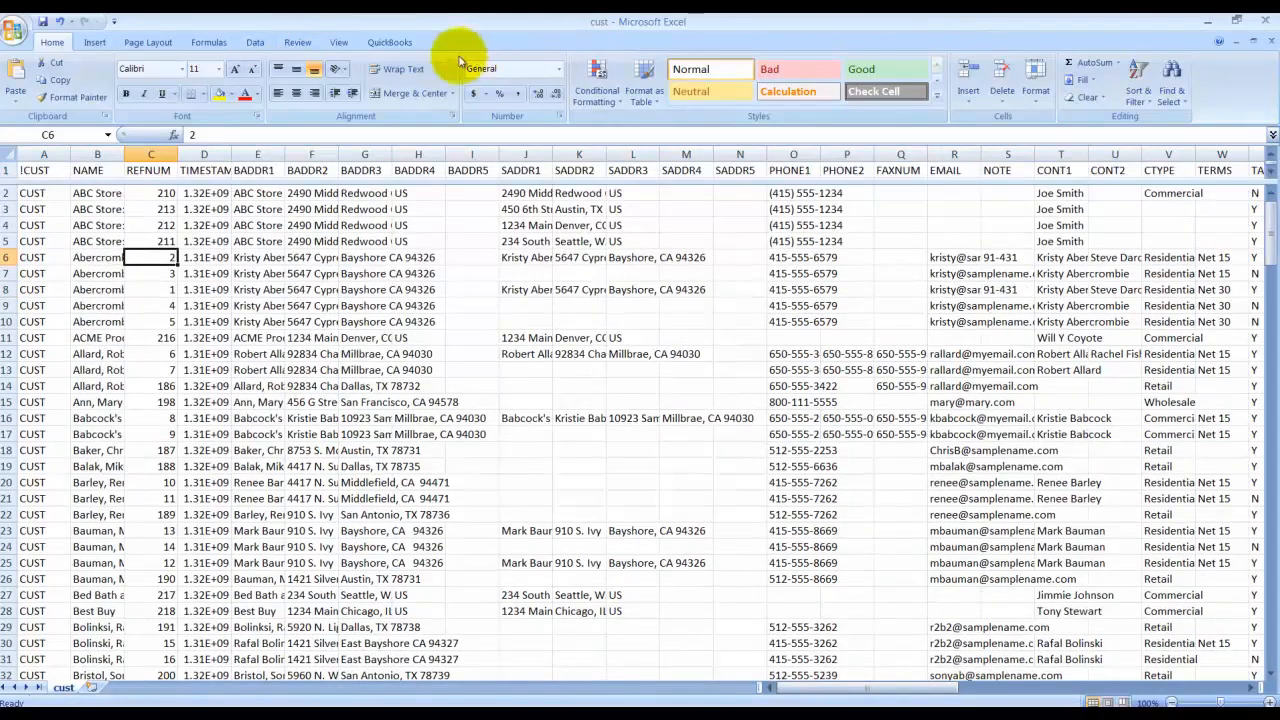
{"action": "left_click", "coordinate": [340, 42]}
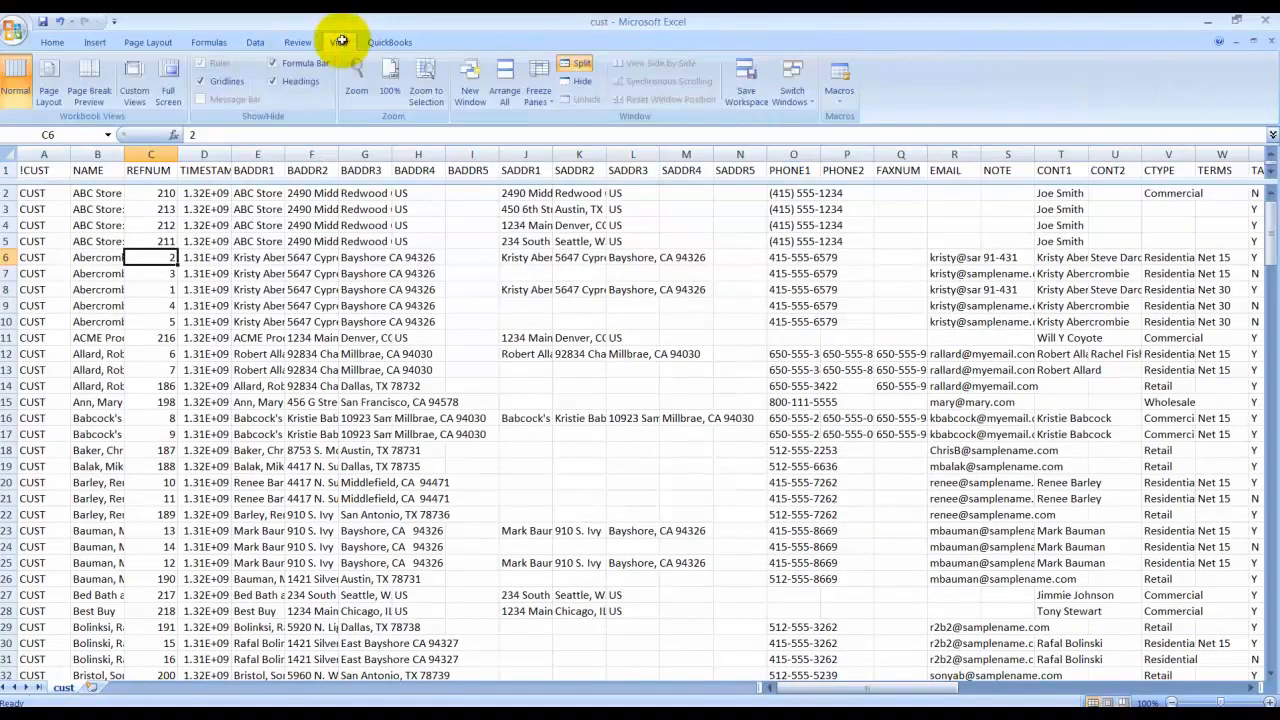
{"action": "left_click", "coordinate": [540, 82]}
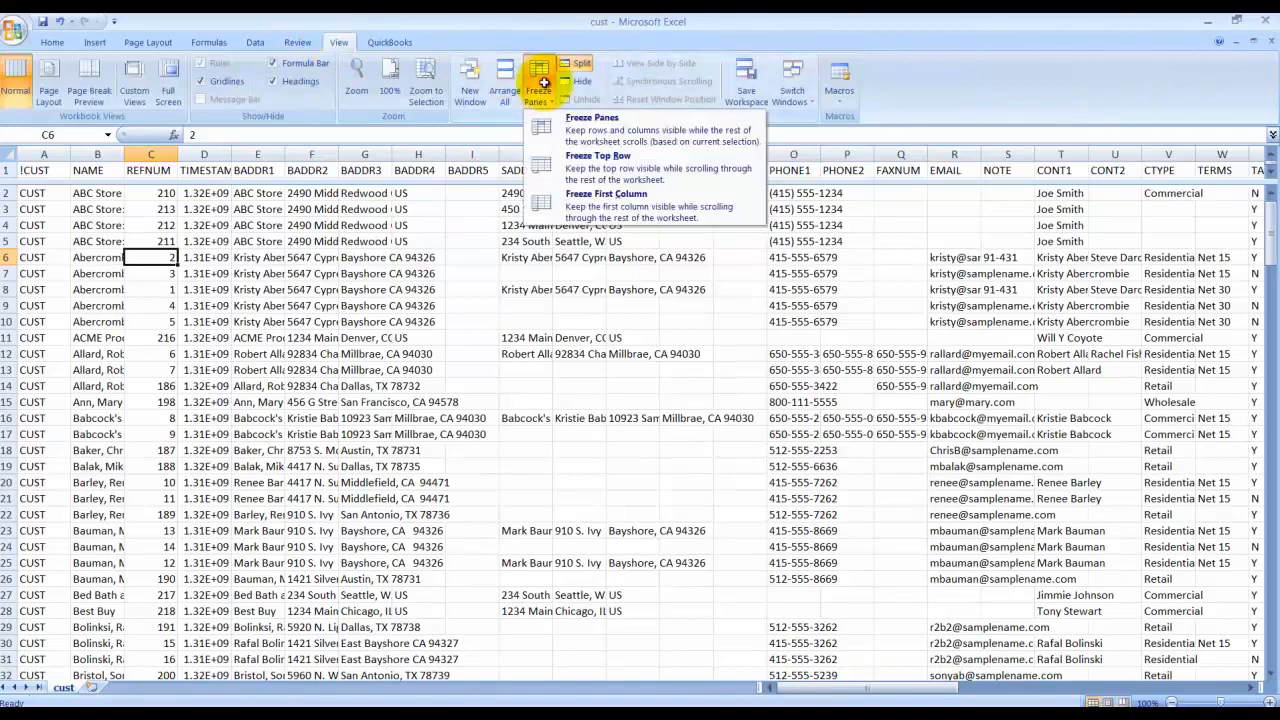
{"action": "left_click", "coordinate": [580, 120]}
{"action": "scroll", "coordinate": [484, 370], "scroll_direction": "down", "scroll_amount": 4}
{"action": "scroll", "coordinate": [484, 370], "scroll_direction": "down", "scroll_amount": 15}
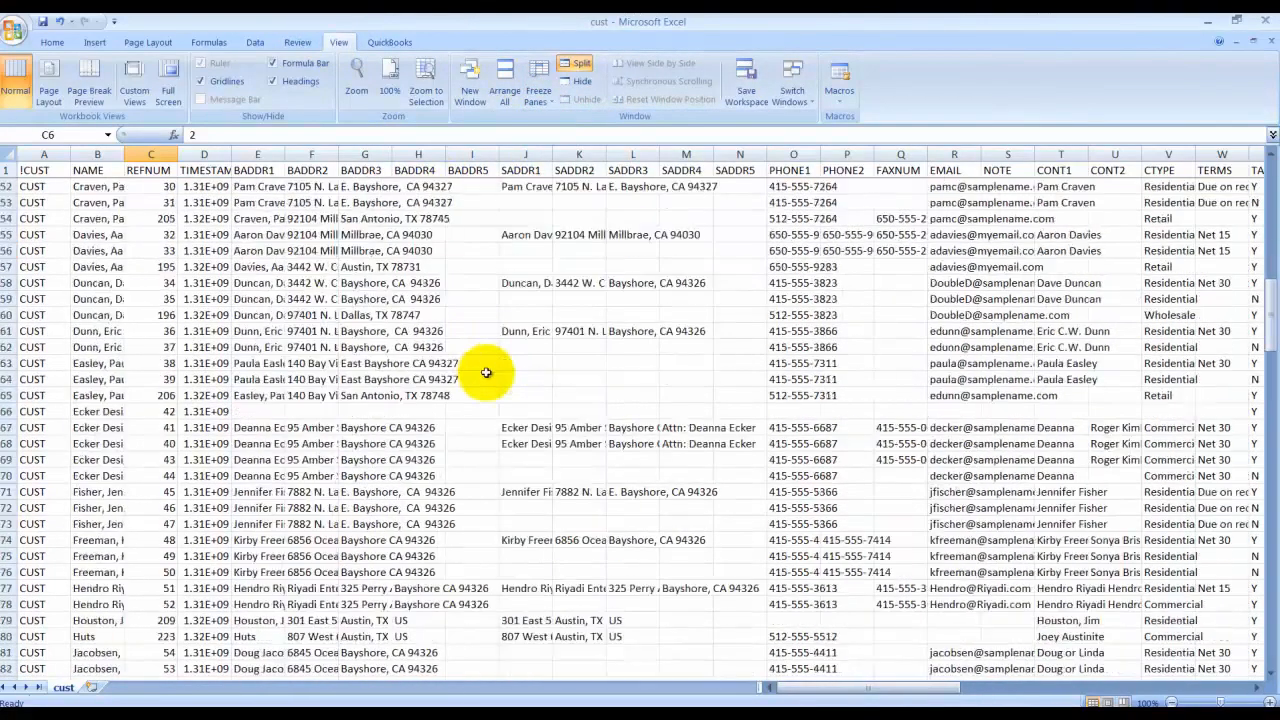
{"action": "scroll", "coordinate": [486, 364], "scroll_direction": "up", "scroll_amount": 20}
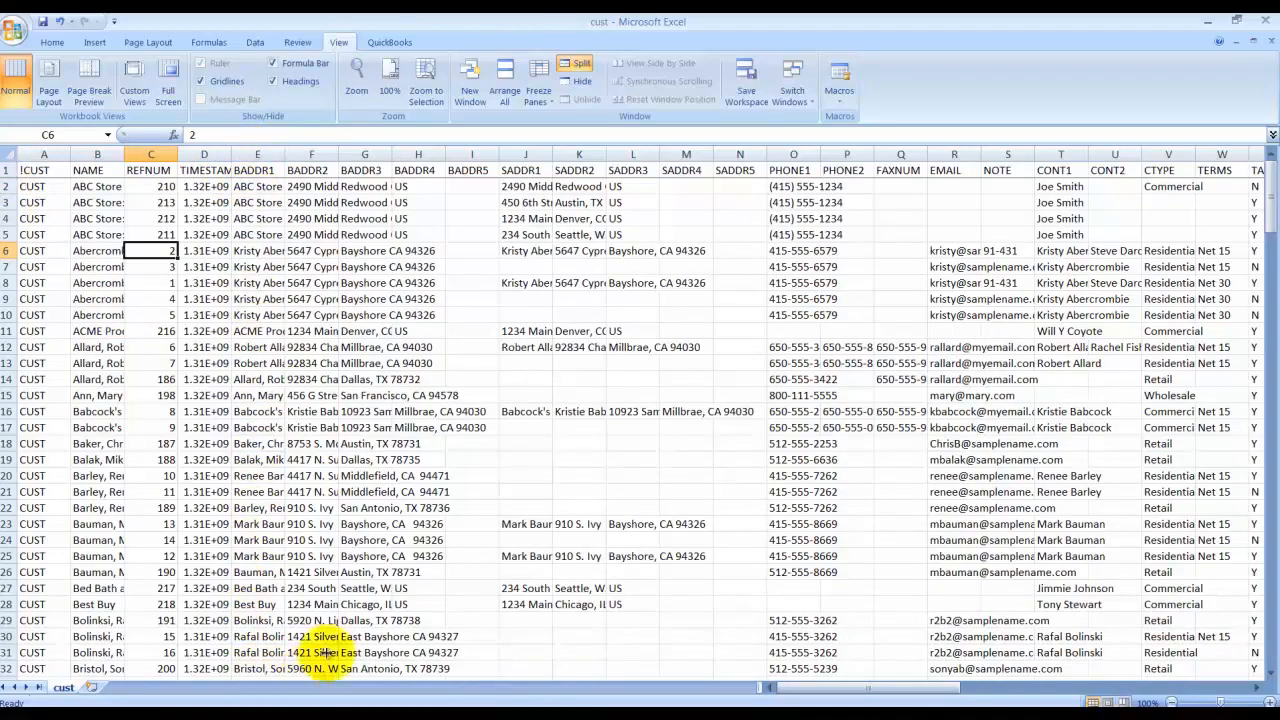
Widen the BADDR1 column to fit more of its text and select its first data cell
{"action": "left_click_drag", "start_coordinate": [285, 155], "coordinate": [307, 156]}
{"action": "left_click", "coordinate": [256, 186]}
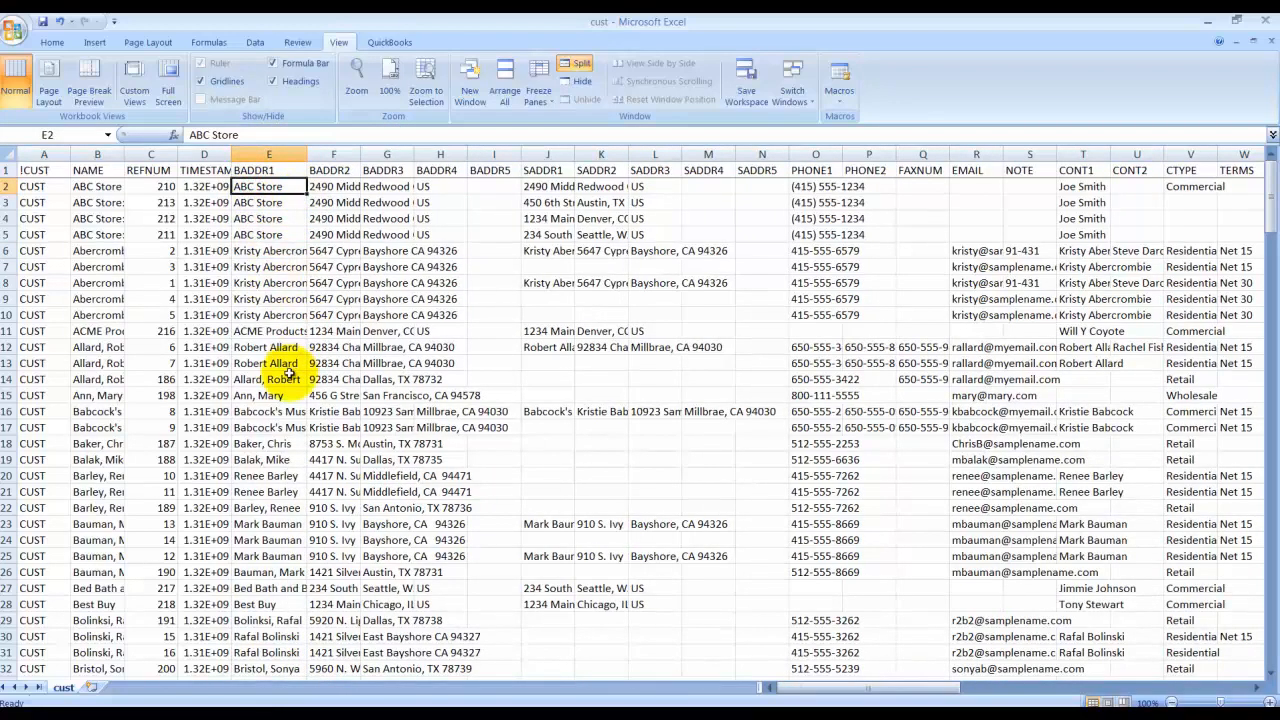
Check the first customer's billing address details in the BADDR2, BADDR3 and BADDR4 columns
{"action": "left_click", "coordinate": [329, 187]}
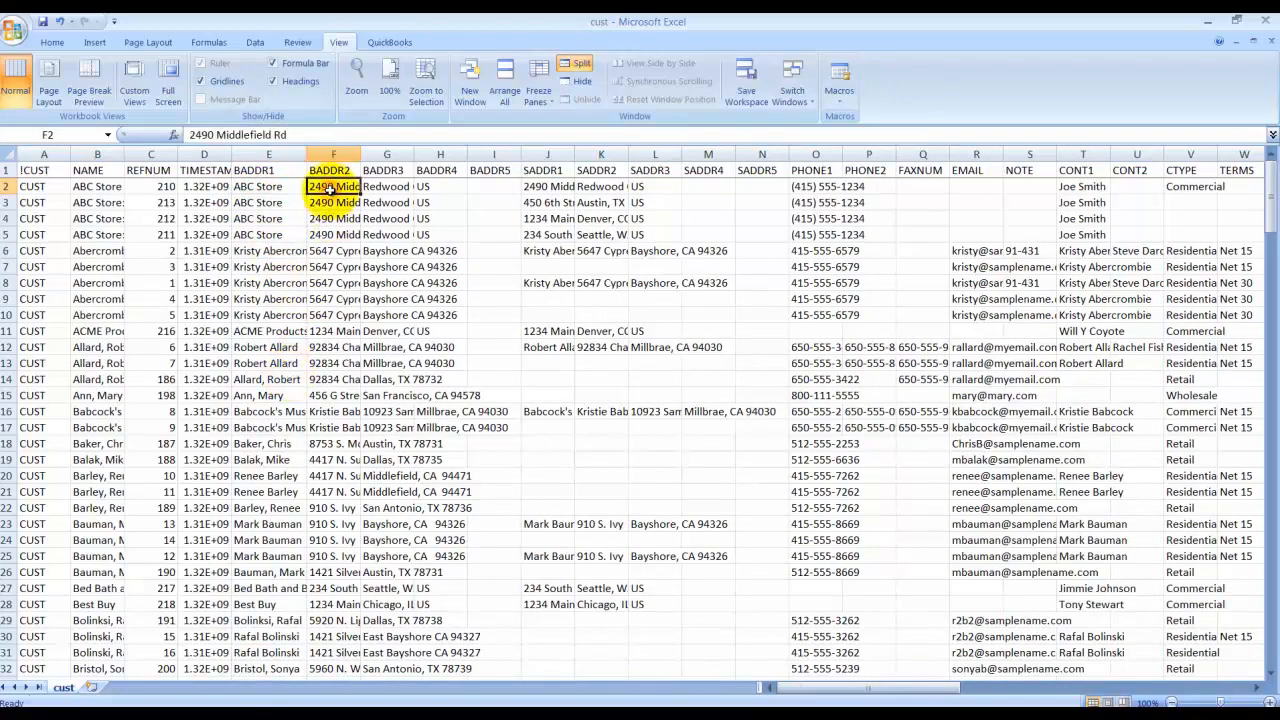
{"action": "left_click", "coordinate": [393, 186]}
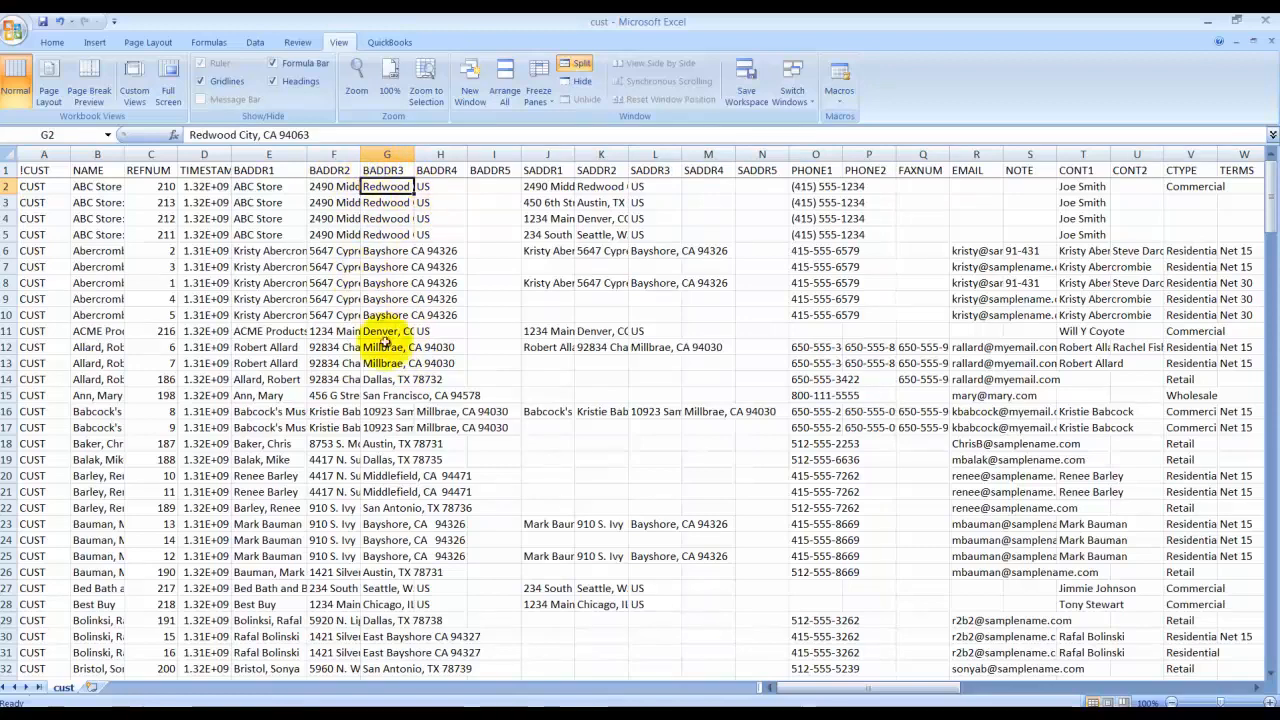
{"action": "left_click", "coordinate": [439, 185]}
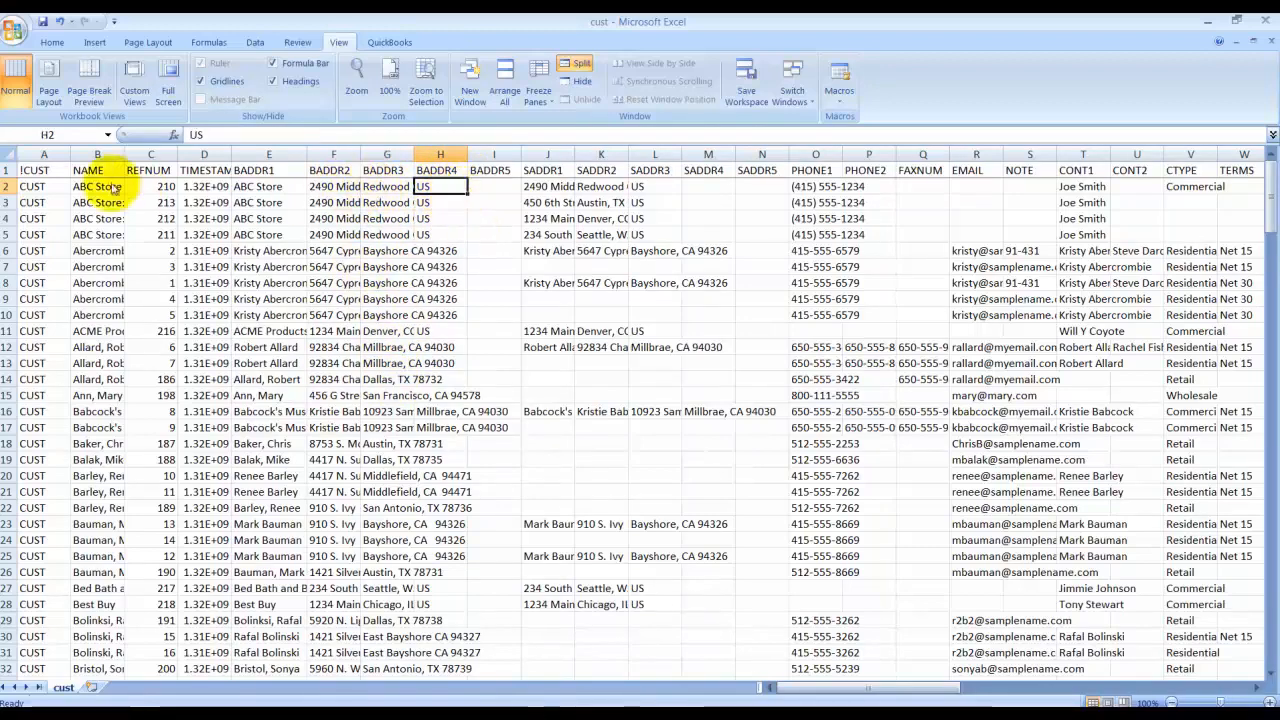
Sort the whole customer sheet by BADDR1 on values from A to Z, keeping the header row
{"action": "left_click", "coordinate": [8, 153]}
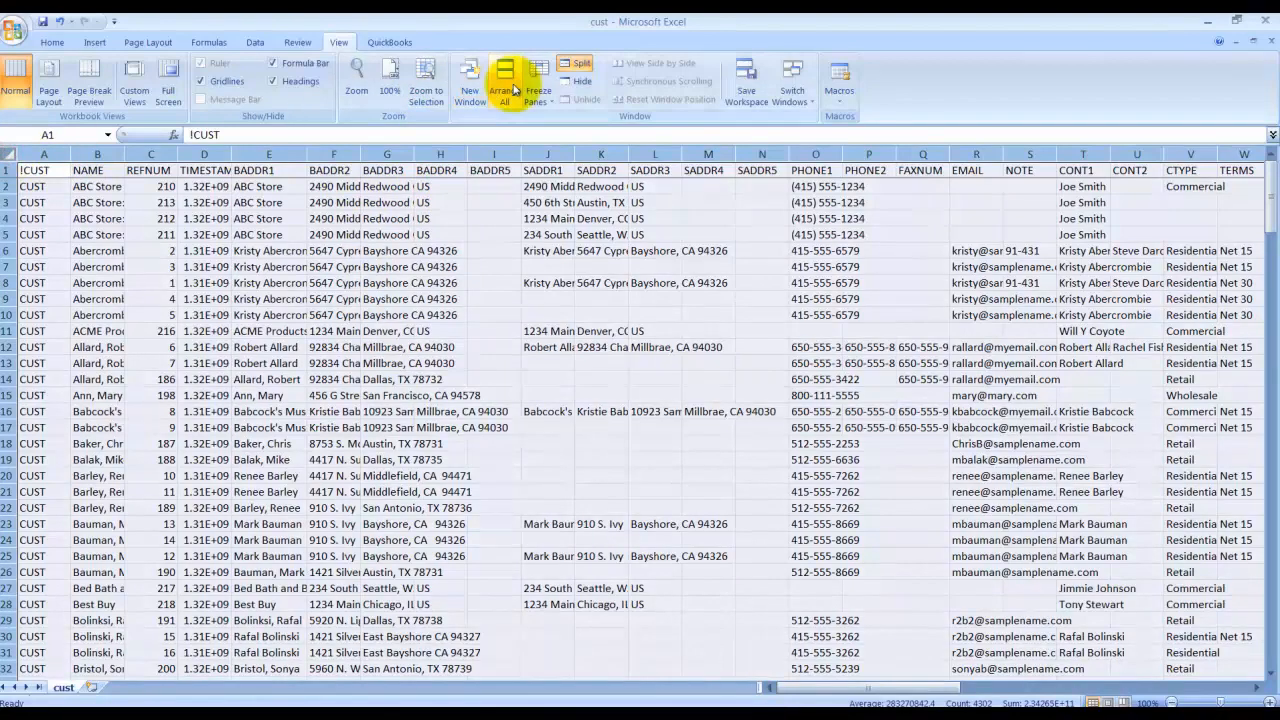
{"action": "left_click", "coordinate": [250, 43]}
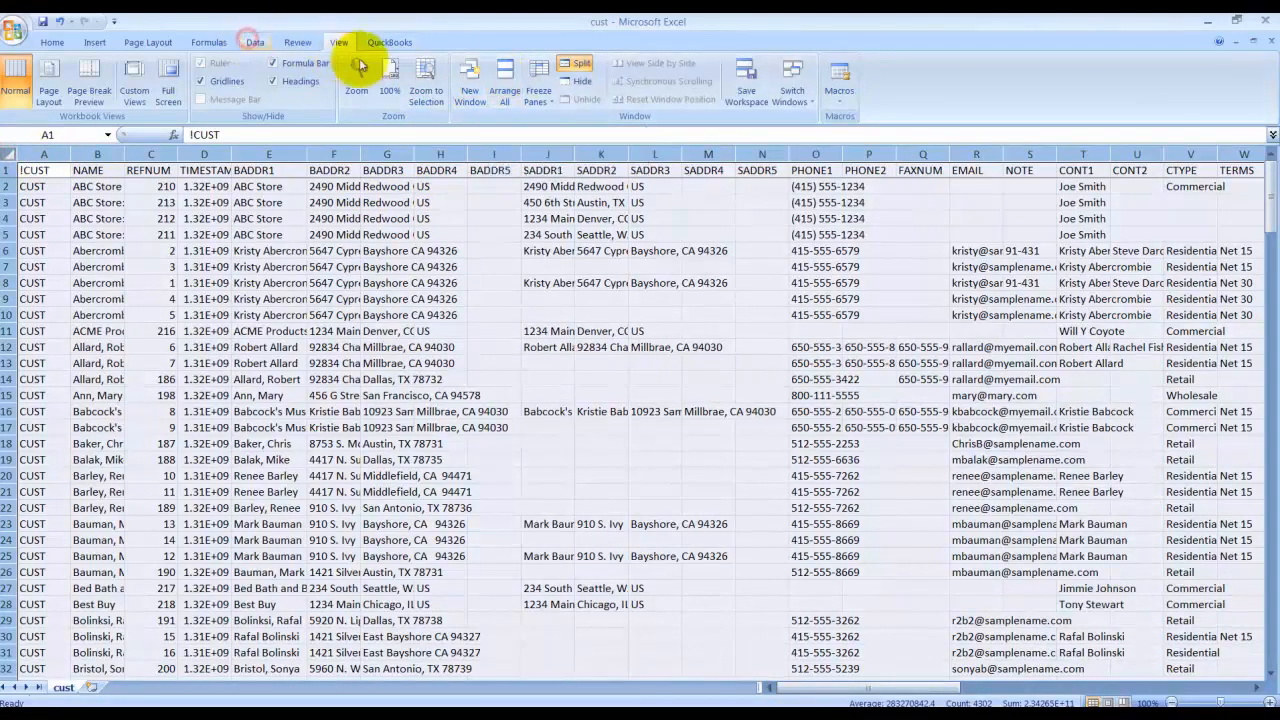
{"action": "left_click", "coordinate": [353, 75]}
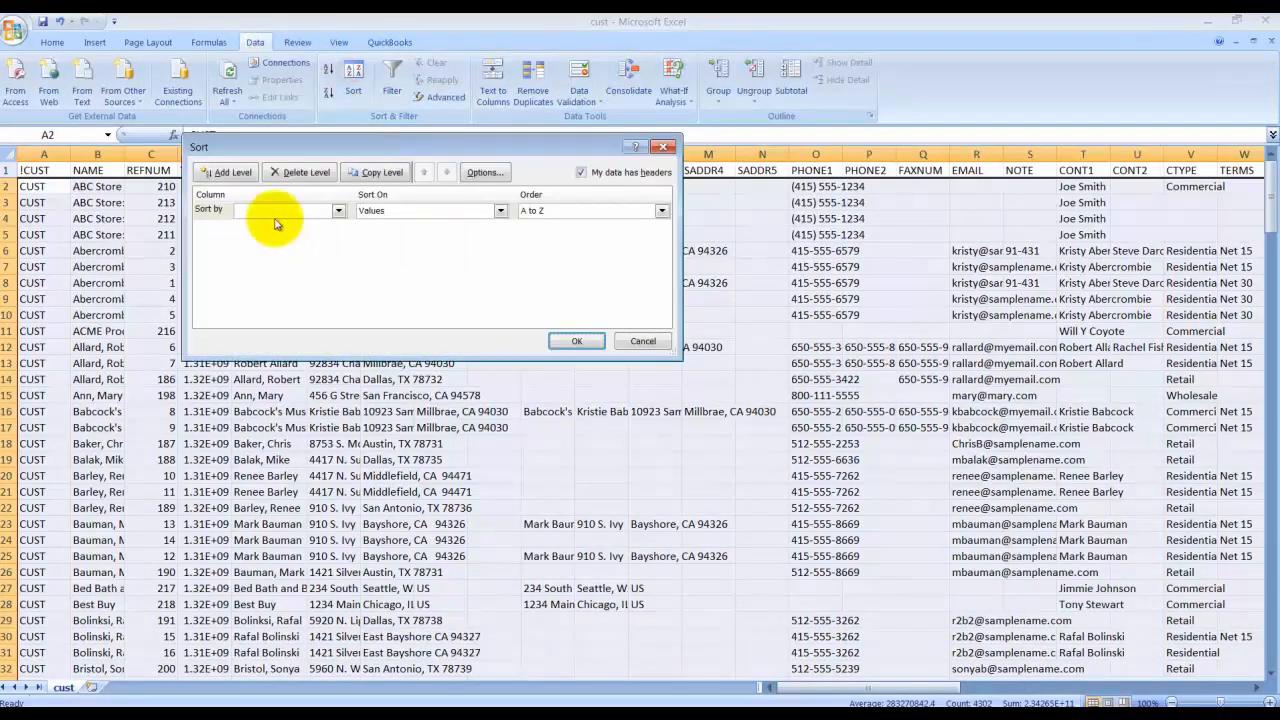
{"action": "left_click", "coordinate": [338, 210]}
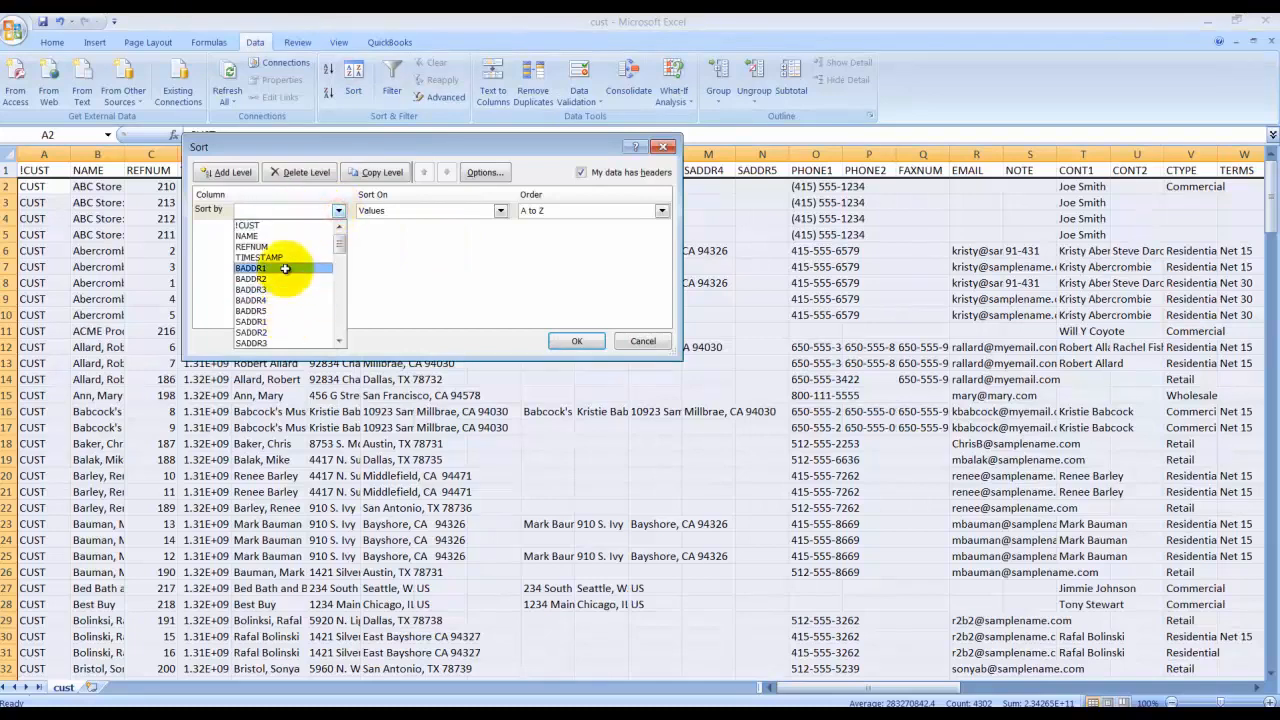
{"action": "left_click", "coordinate": [286, 268]}
{"action": "key", "text": "Return"}
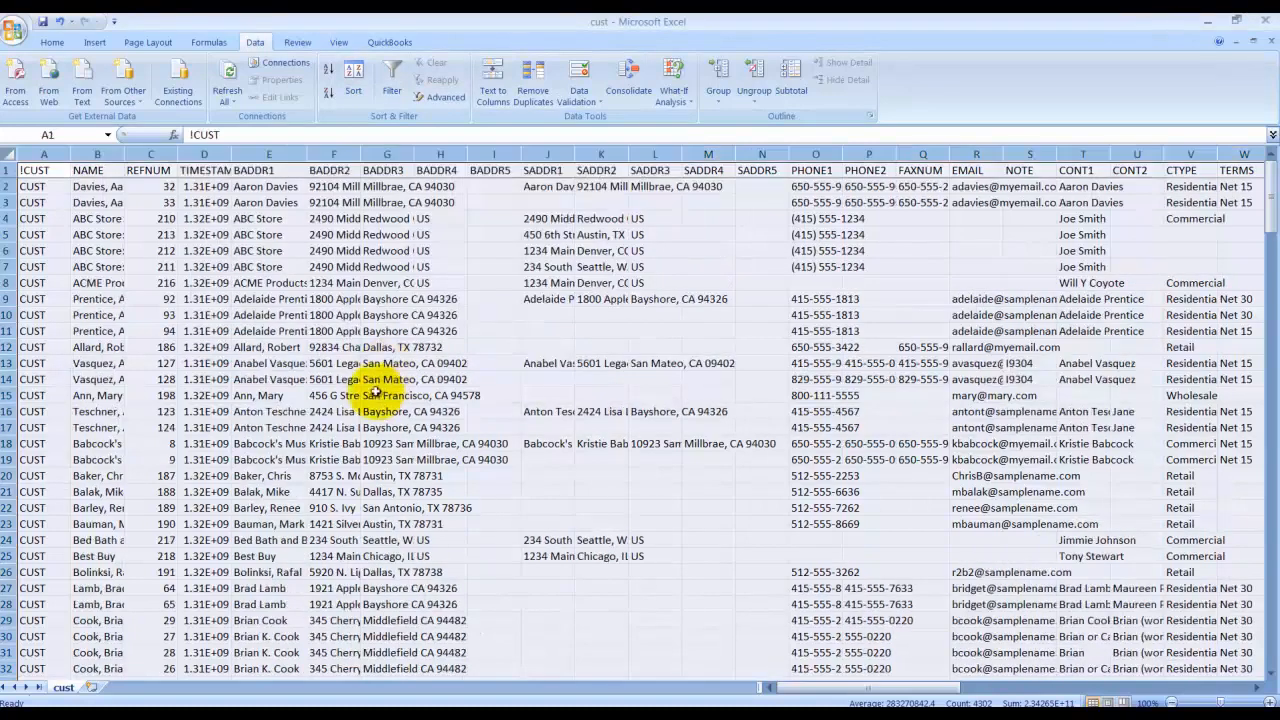
Find the customer rows without a billing address at the end of the list and select their BADDR1 to BADDR4 cells
{"action": "scroll", "coordinate": [311, 420], "scroll_direction": "down", "scroll_amount": 7}
{"action": "scroll", "coordinate": [311, 420], "scroll_direction": "down", "scroll_amount": 20}
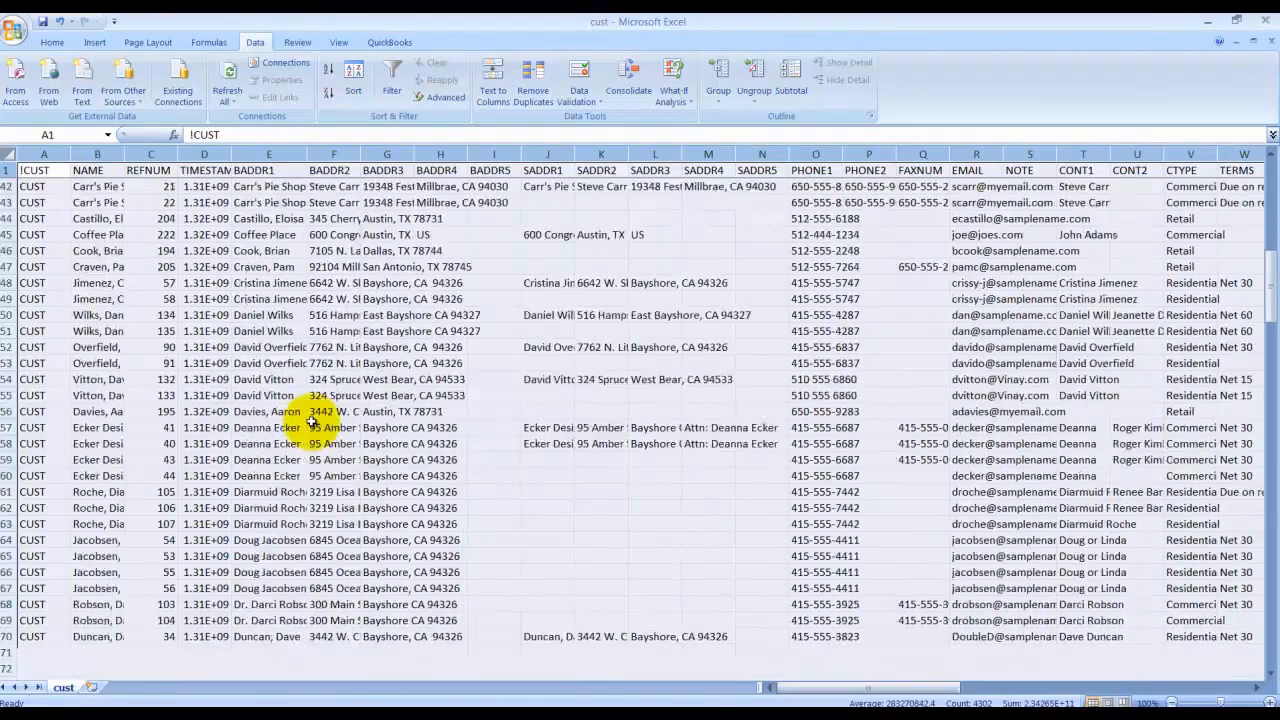
{"action": "scroll", "coordinate": [311, 447], "scroll_direction": "down", "scroll_amount": 19}
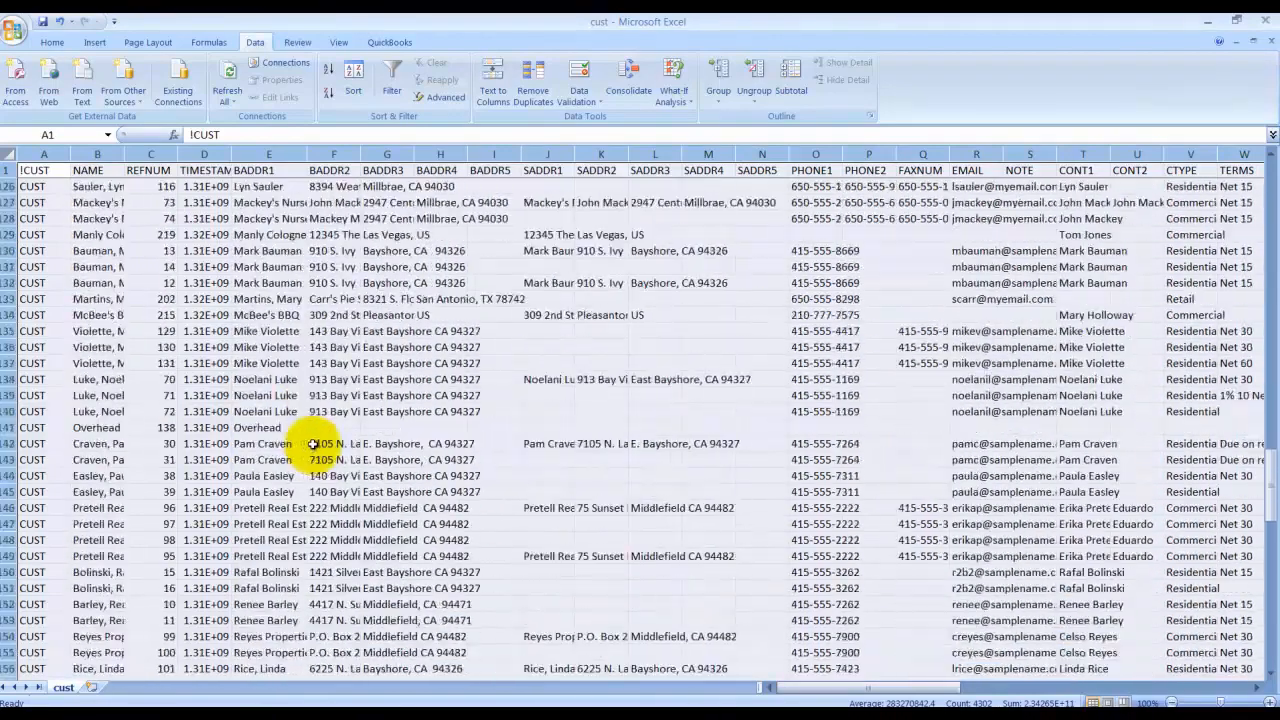
{"action": "left_click_drag", "start_coordinate": [254, 470], "coordinate": [414, 541]}
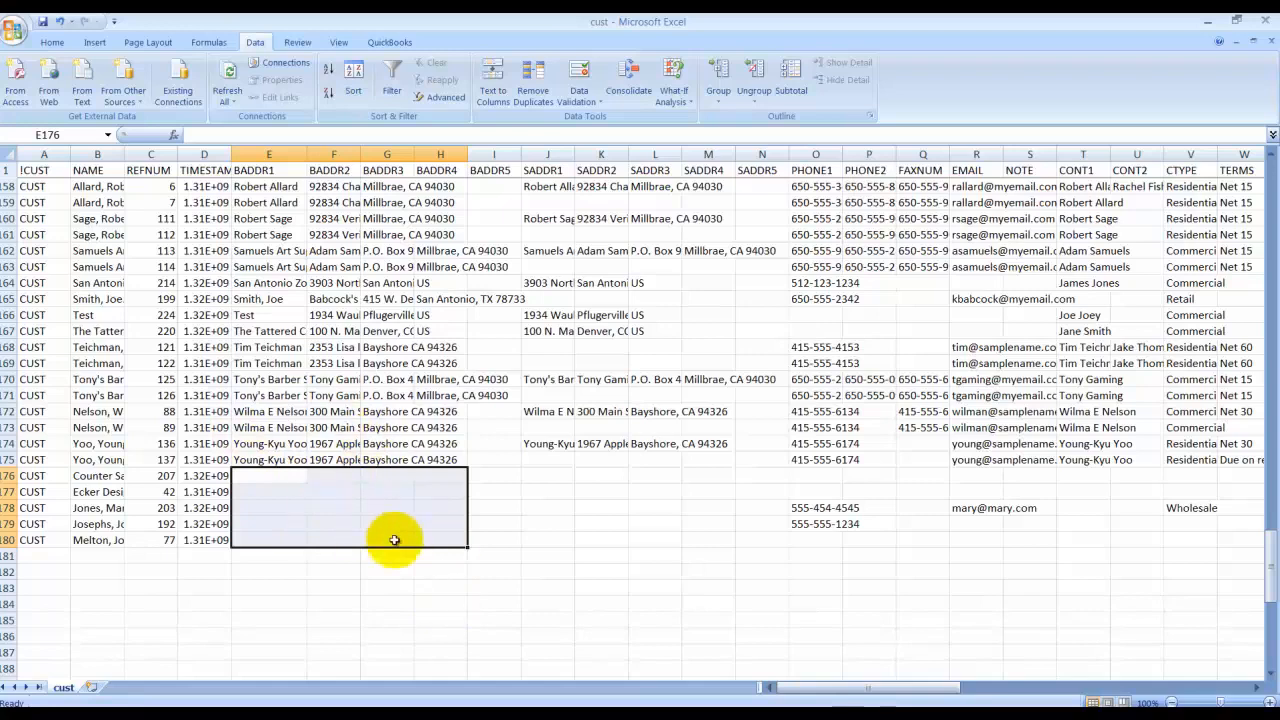
Fill in row 176's billing address with My Company in BADDR1, the street address in BADDR2 and the city and country in BADDR3
{"action": "left_click", "coordinate": [245, 477]}
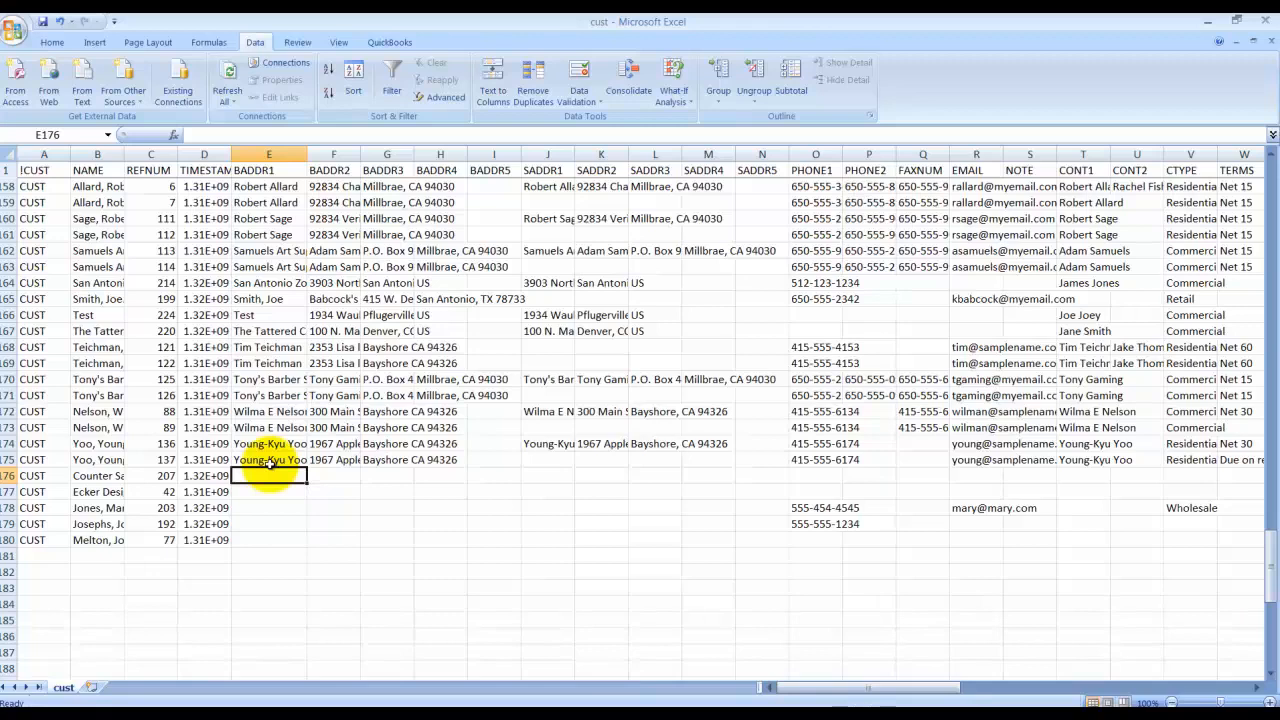
{"action": "type", "text": "y Com"}
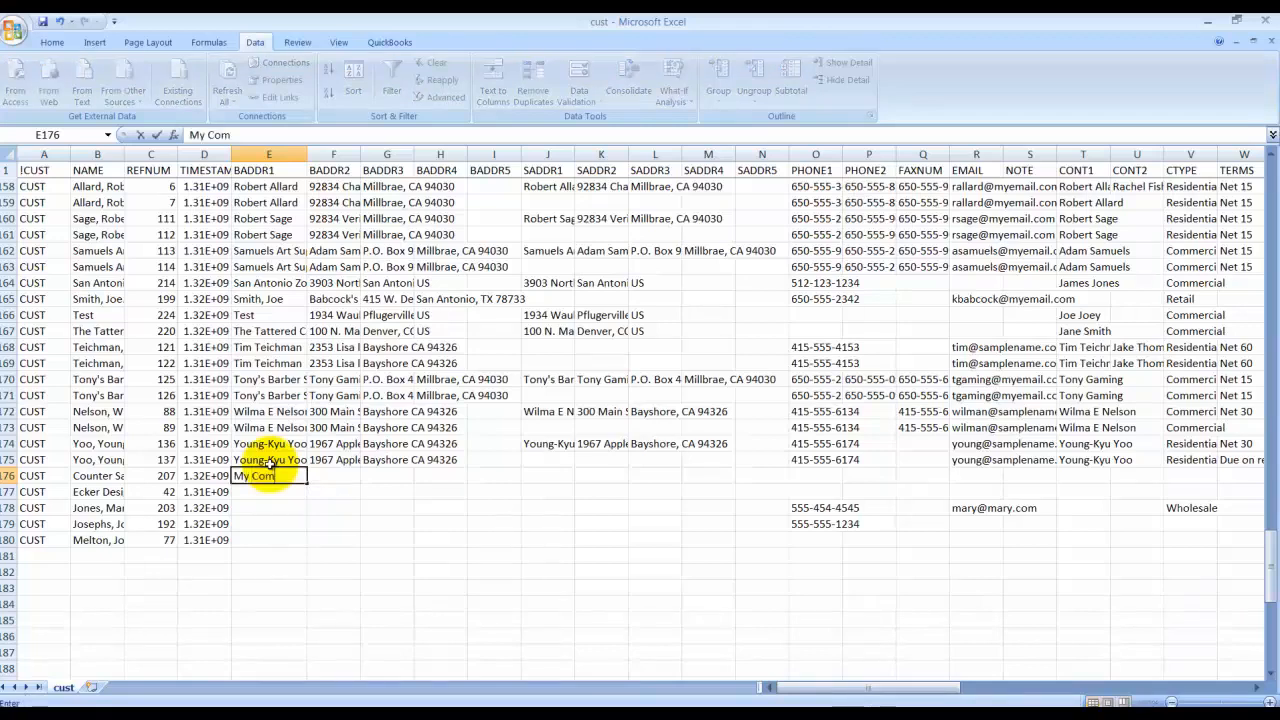
{"action": "type", "text": "pany"}
{"action": "key", "text": "Tab"}
{"action": "type", "text": "123"}
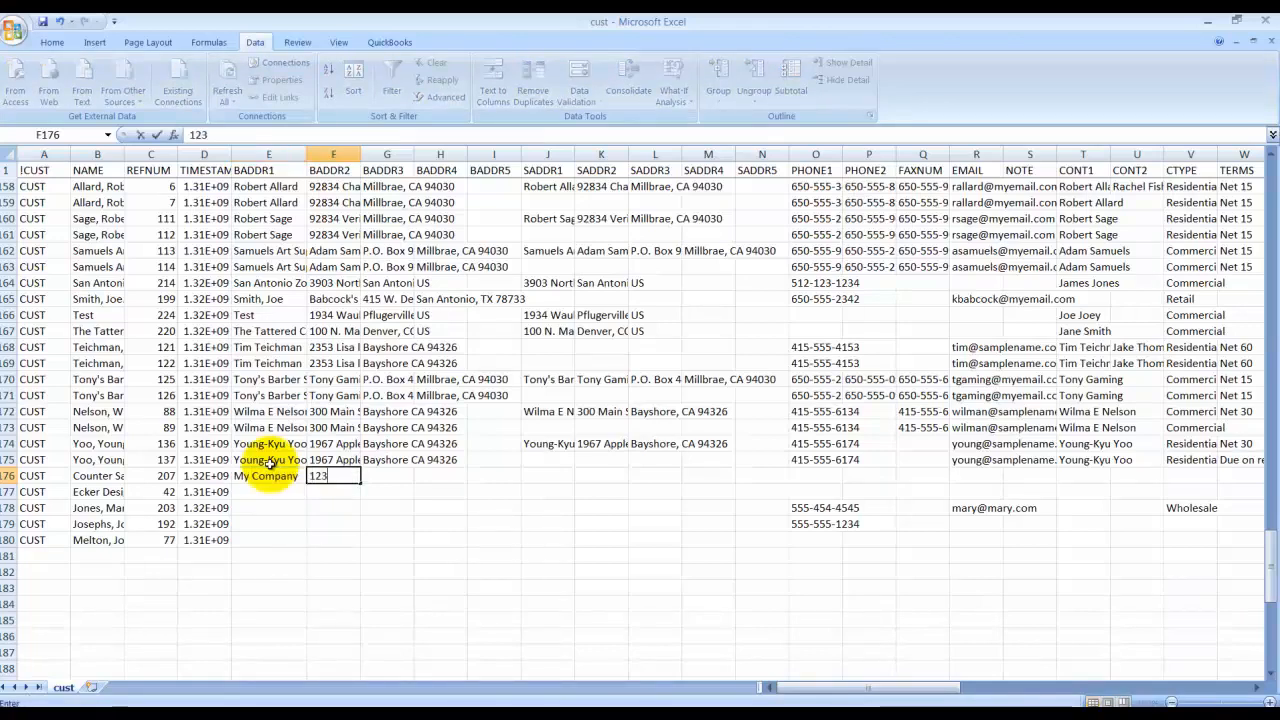
{"action": "type", "text": " ABC St"}
{"action": "key", "text": "Tab"}
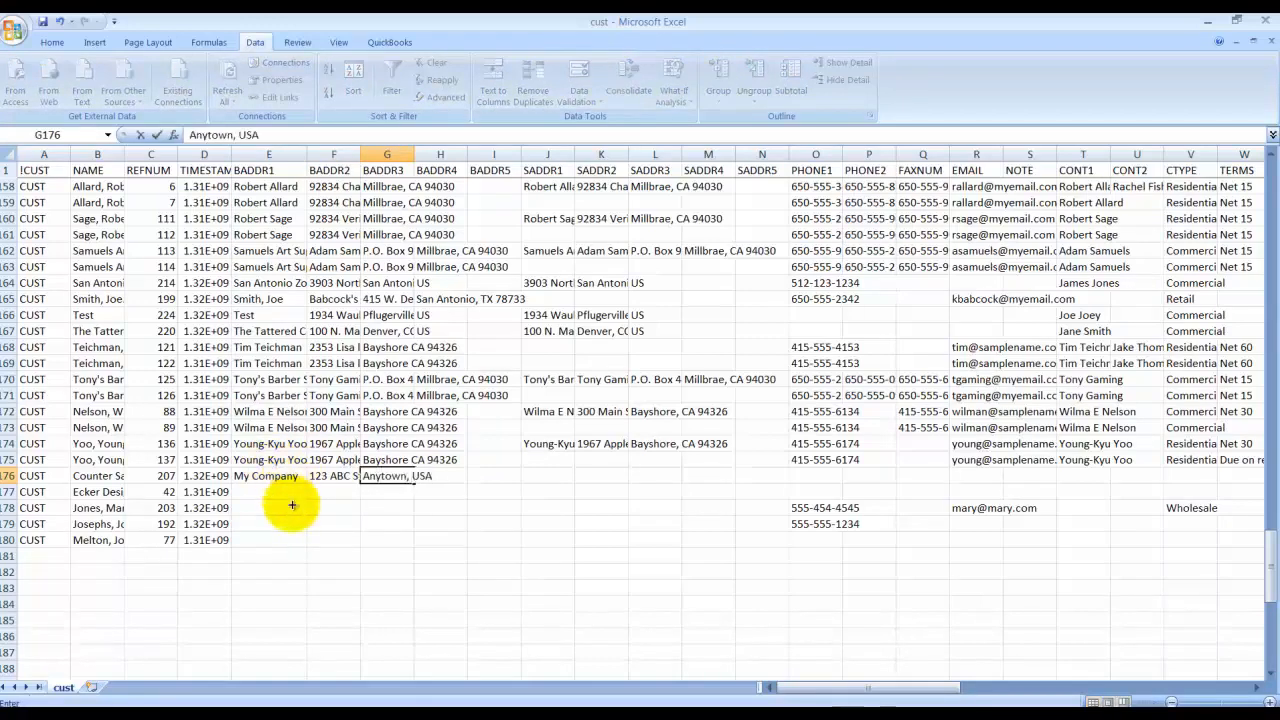
Copy row 176's billing address into rows 177 to 180 and save the file, keeping the tab-delimited text format
{"action": "left_click_drag", "start_coordinate": [268, 476], "coordinate": [414, 478]}
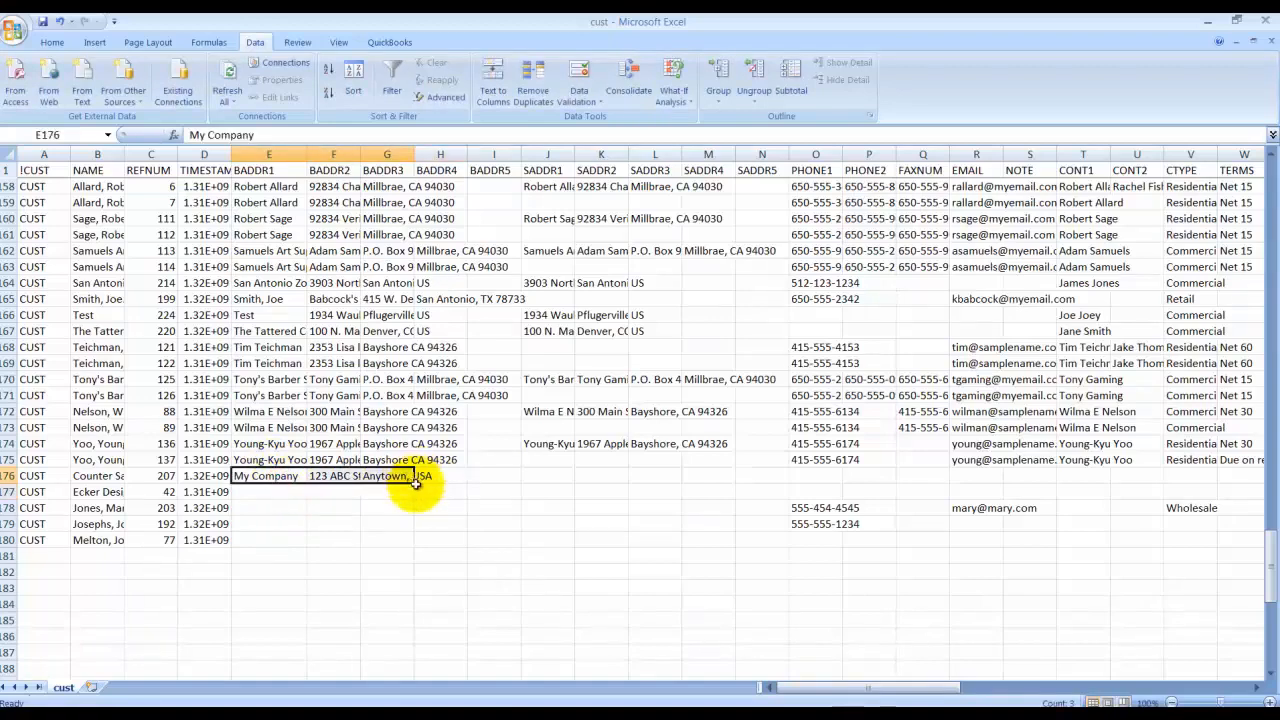
{"action": "key", "text": "ctrl+c"}
{"action": "left_click_drag", "start_coordinate": [278, 490], "coordinate": [409, 536]}
{"action": "key", "text": "ctrl+v"}
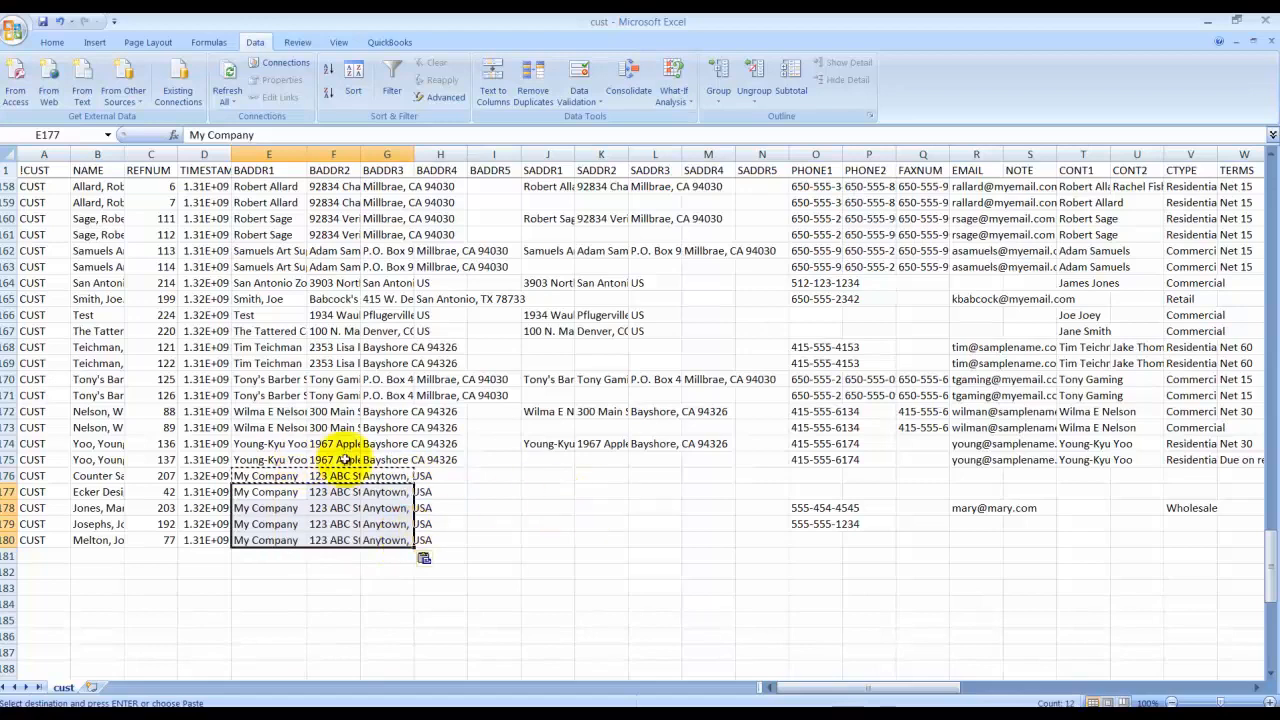
{"action": "left_click", "coordinate": [378, 569]}
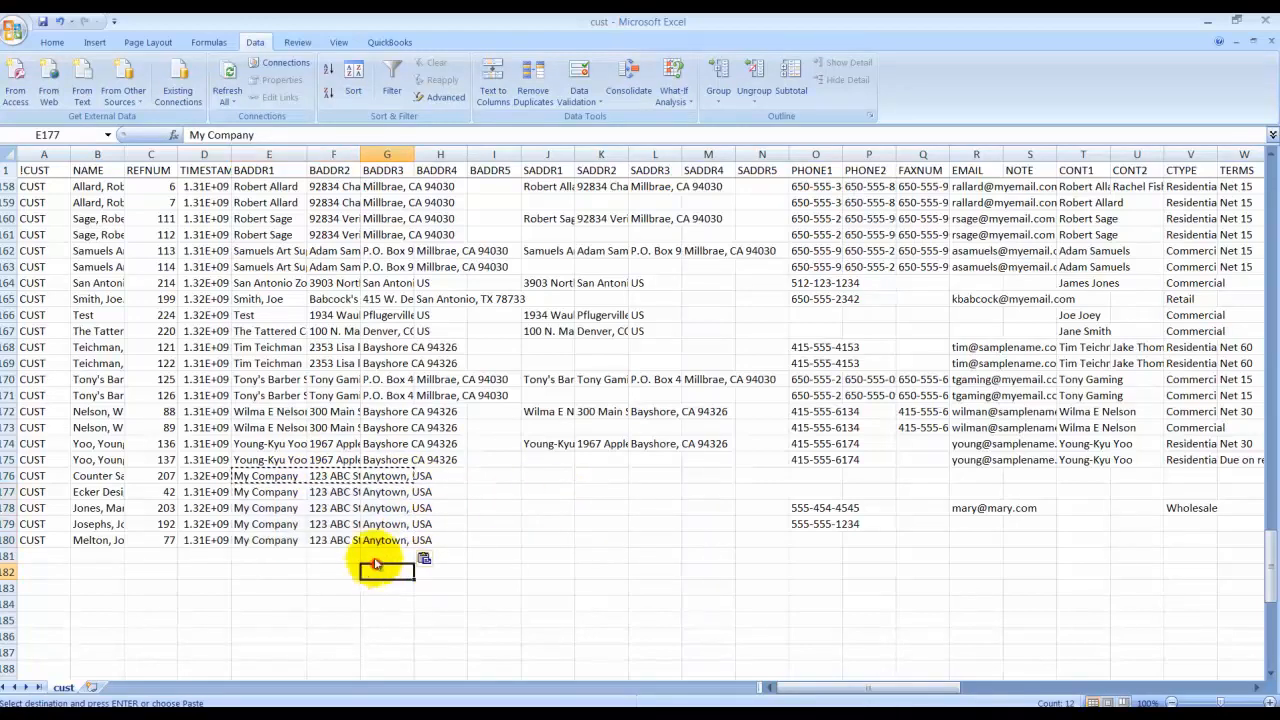
{"action": "left_click", "coordinate": [41, 21]}
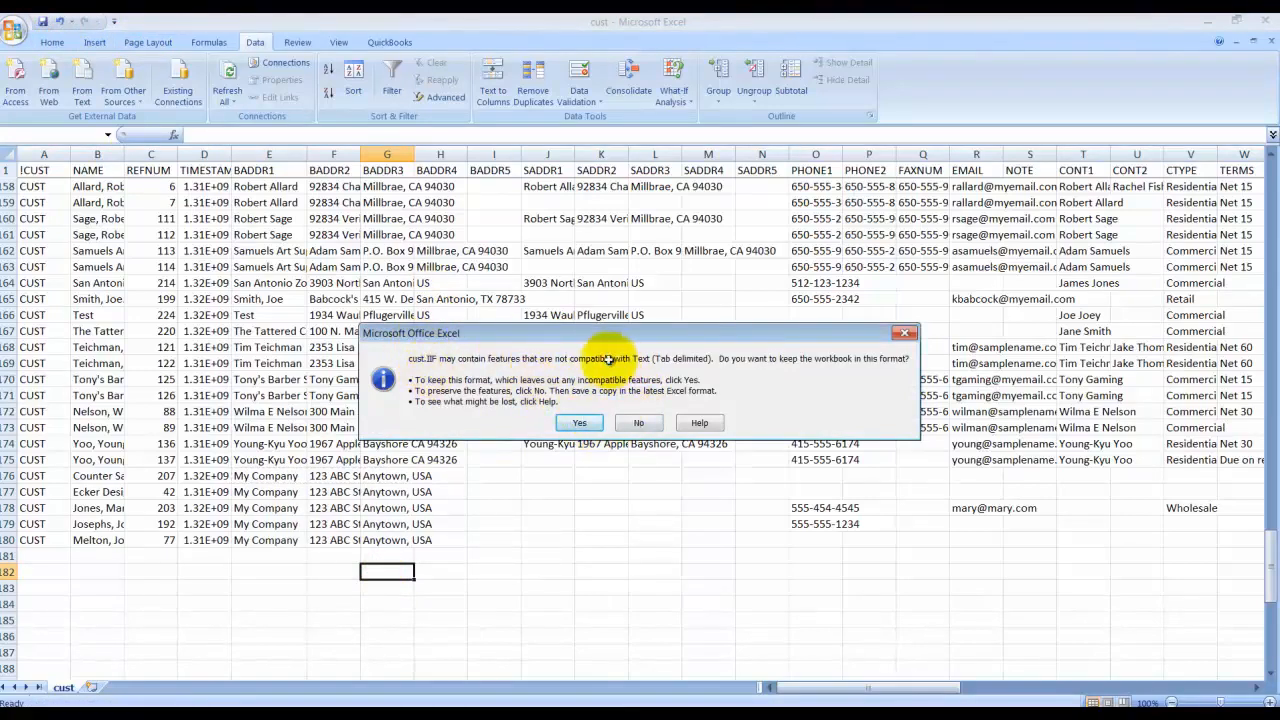
{"action": "left_click", "coordinate": [576, 423]}
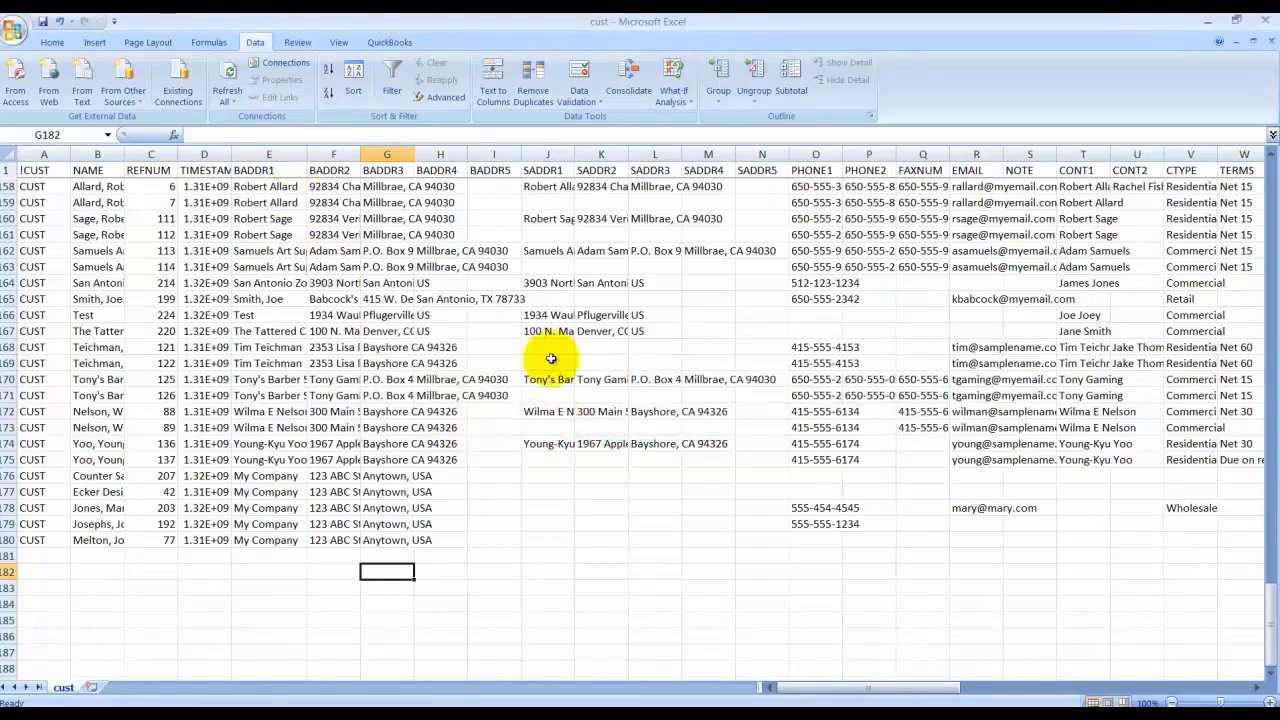
Sort the whole customer sheet by SADDR1 on values from A to Z
{"action": "left_click", "coordinate": [8, 157]}
{"action": "left_click", "coordinate": [353, 80]}
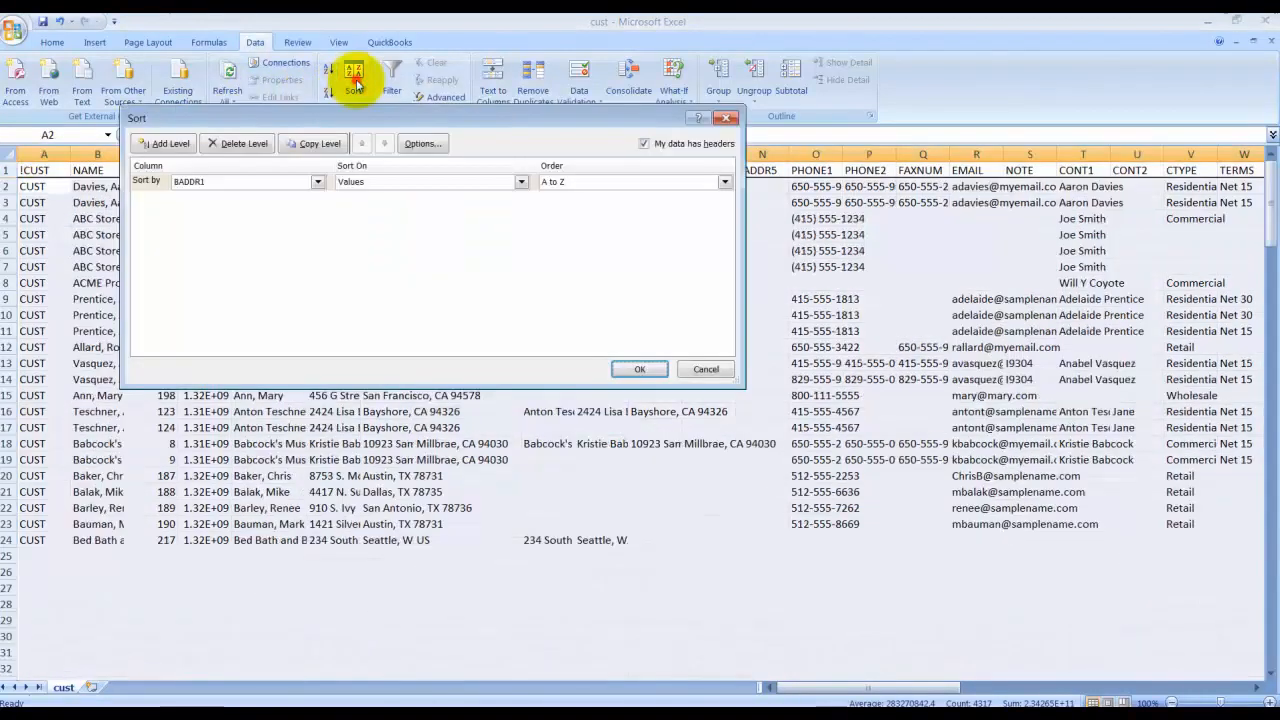
{"action": "left_click", "coordinate": [318, 183]}
{"action": "left_click", "coordinate": [210, 246]}
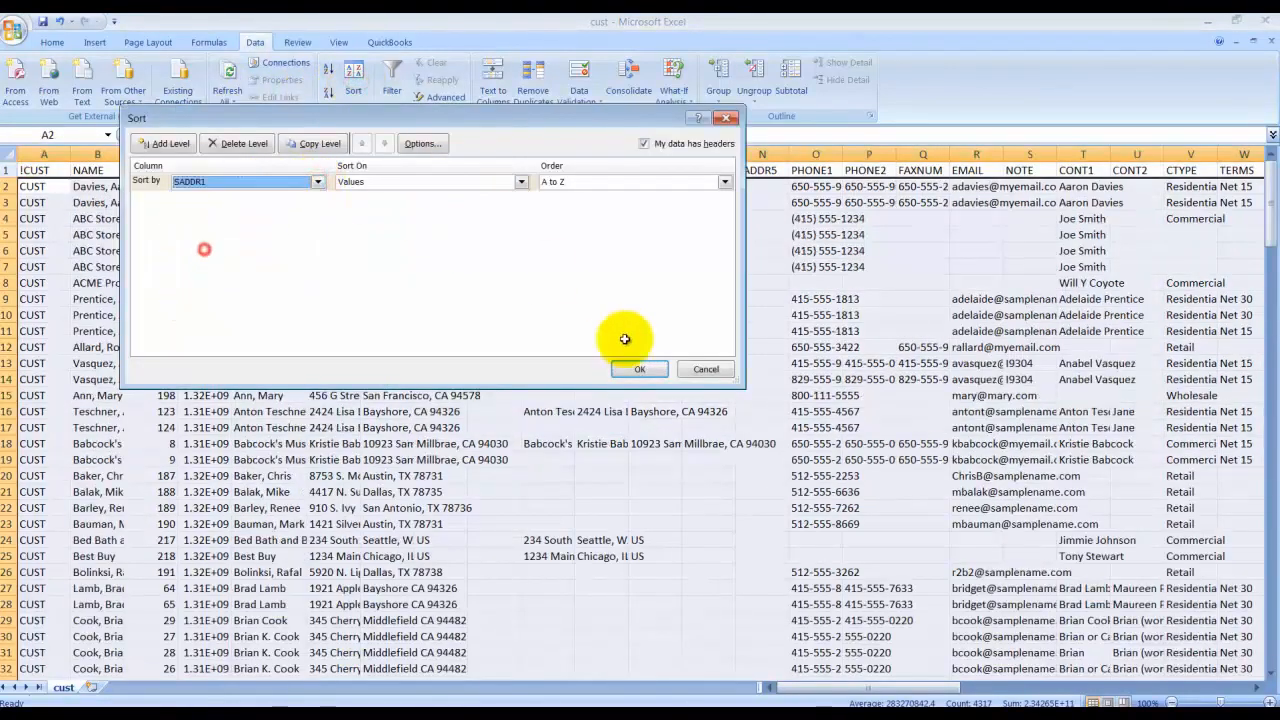
{"action": "left_click", "coordinate": [637, 368]}
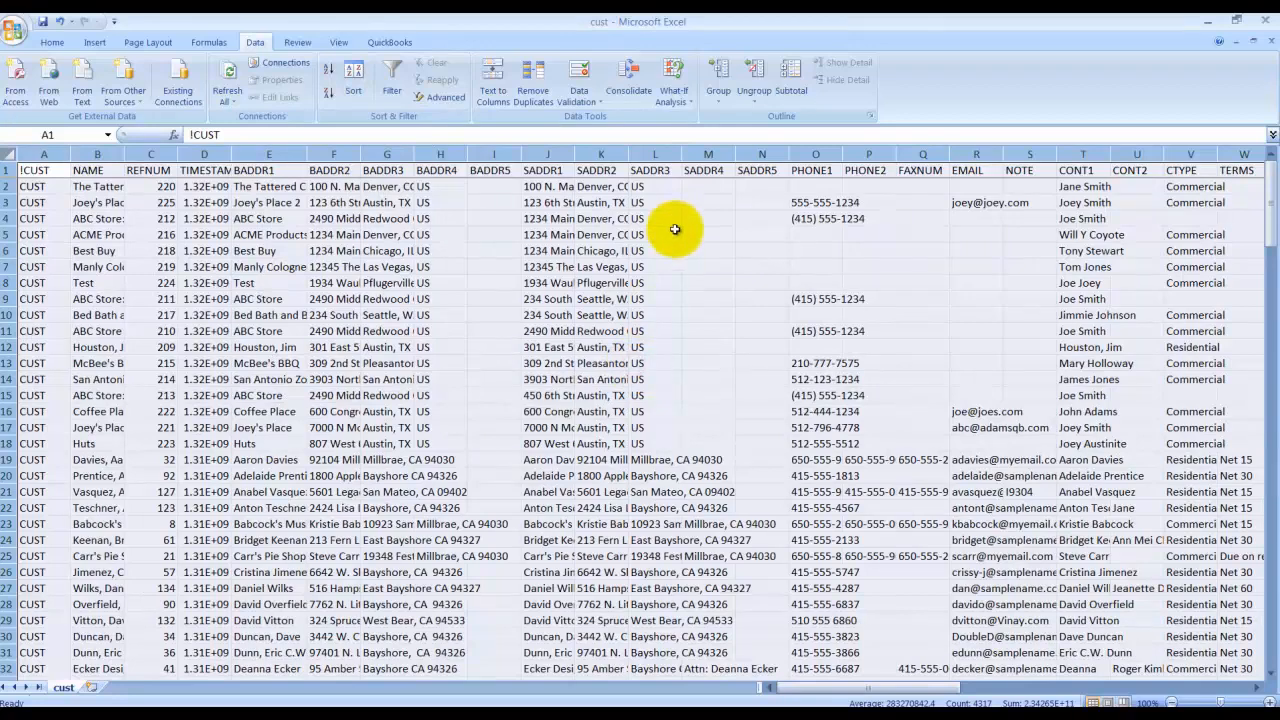
Review the shipping addresses in the sorted list and mark the blank SADDR1 to SADDR3 cells from row 66 down
{"action": "left_click", "coordinate": [596, 186]}
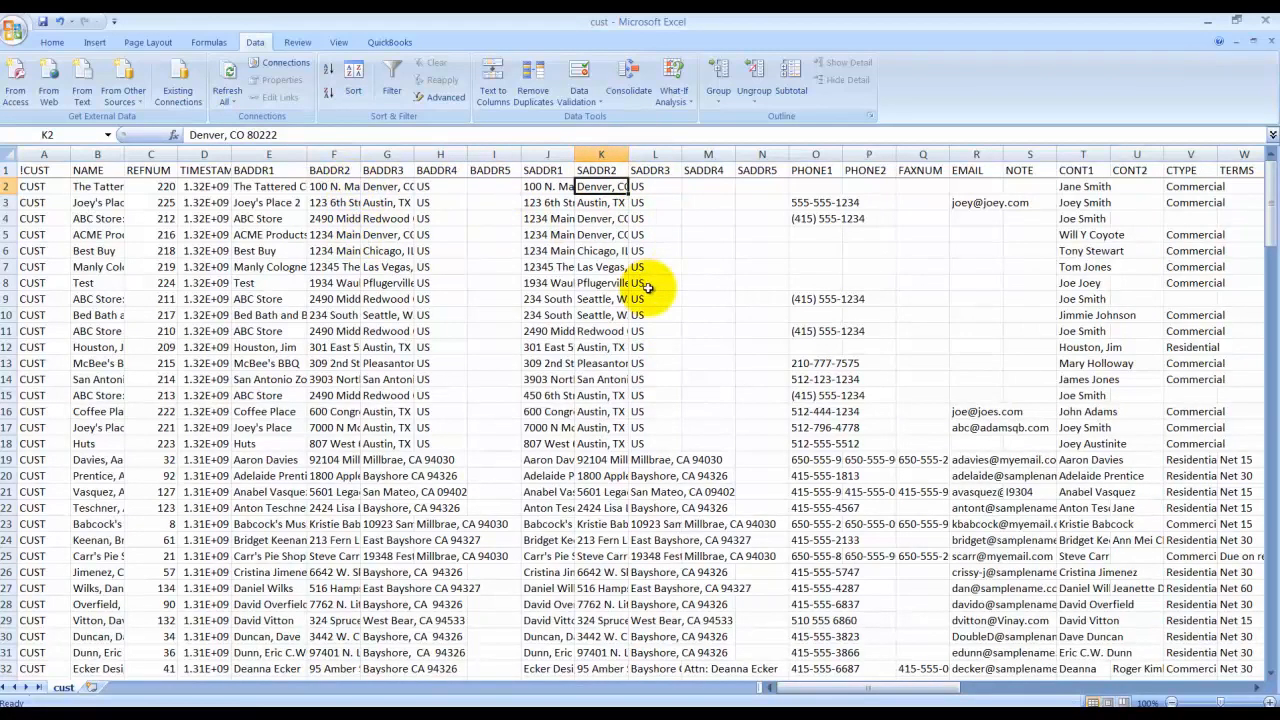
{"action": "scroll", "coordinate": [648, 288], "scroll_direction": "down", "scroll_amount": 5}
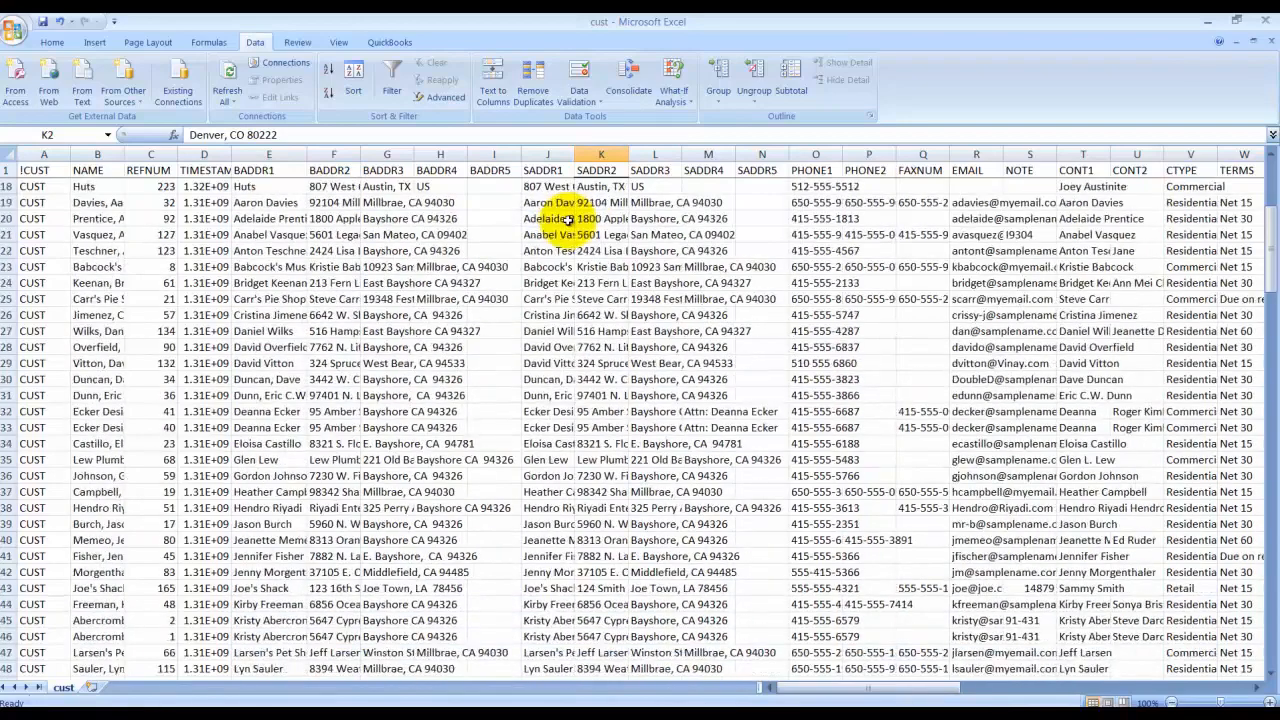
{"action": "scroll", "coordinate": [567, 219], "scroll_direction": "down", "scroll_amount": 13}
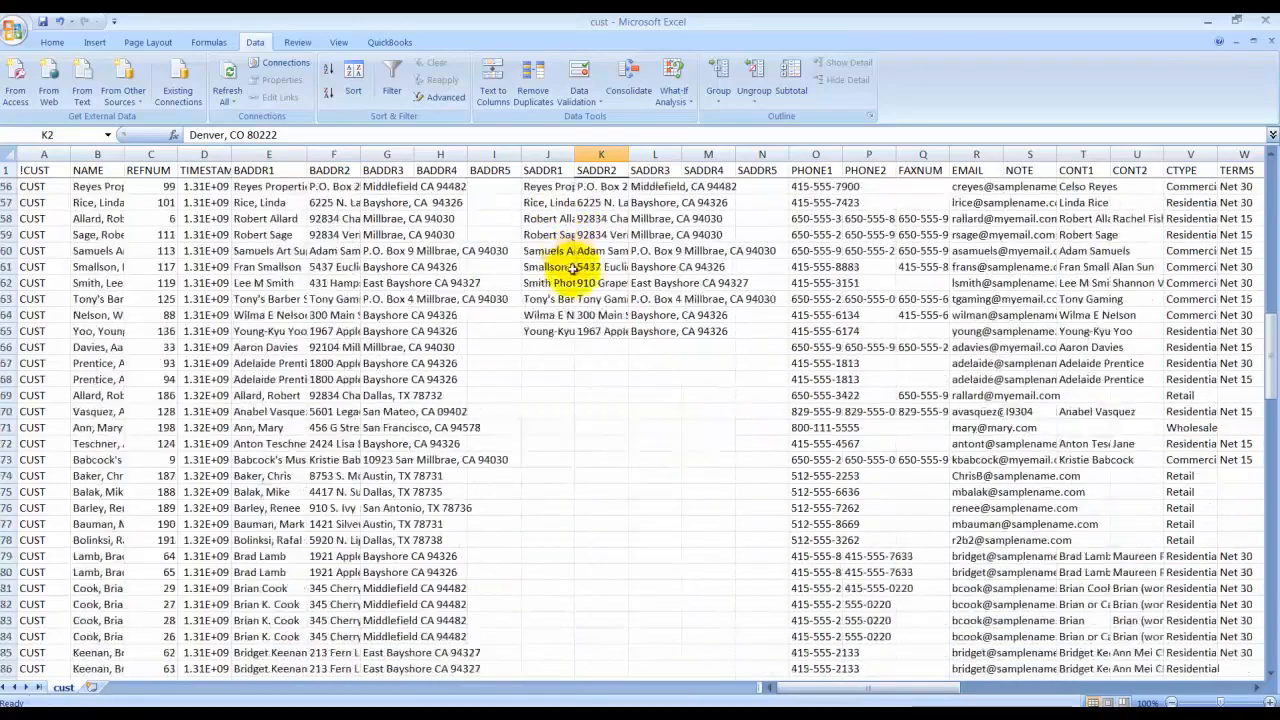
{"action": "scroll", "coordinate": [560, 250], "scroll_direction": "down", "scroll_amount": 2}
{"action": "left_click_drag", "start_coordinate": [543, 252], "coordinate": [648, 685]}
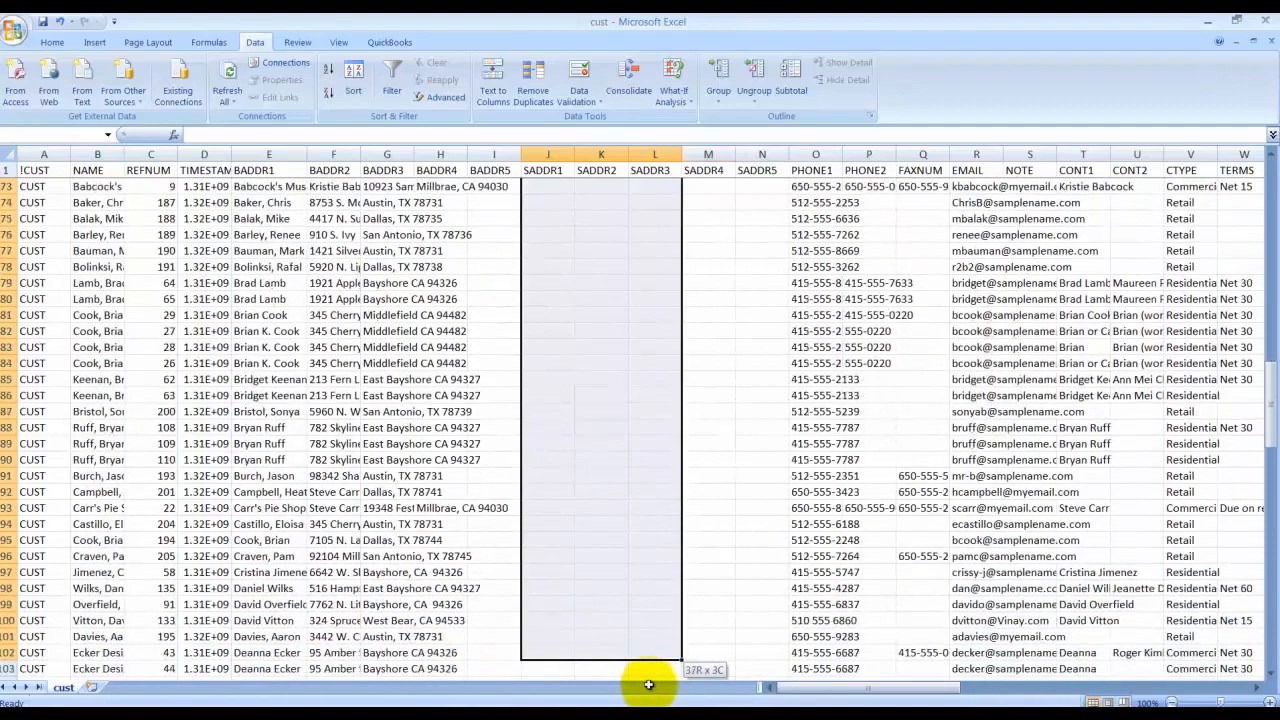
{"action": "scroll", "coordinate": [651, 443], "scroll_direction": "up", "scroll_amount": 17}
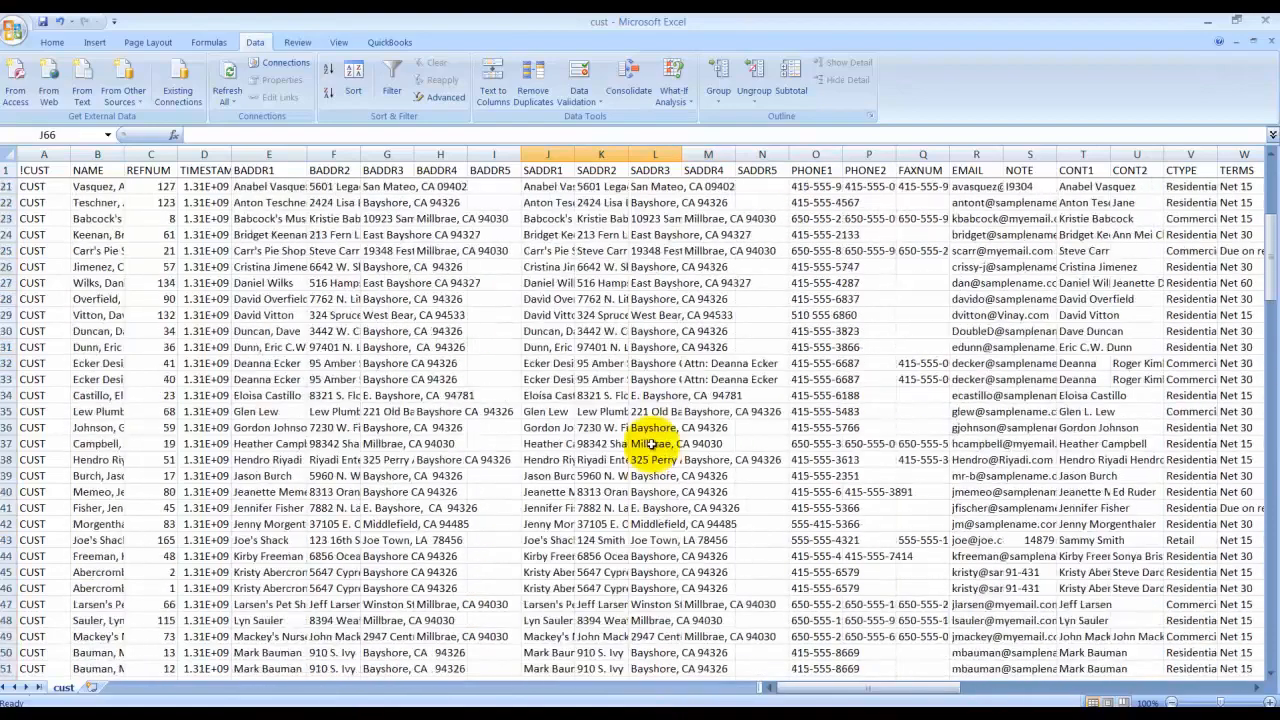
{"action": "scroll", "coordinate": [651, 443], "scroll_direction": "up", "scroll_amount": 7}
{"action": "left_click", "coordinate": [778, 238]}
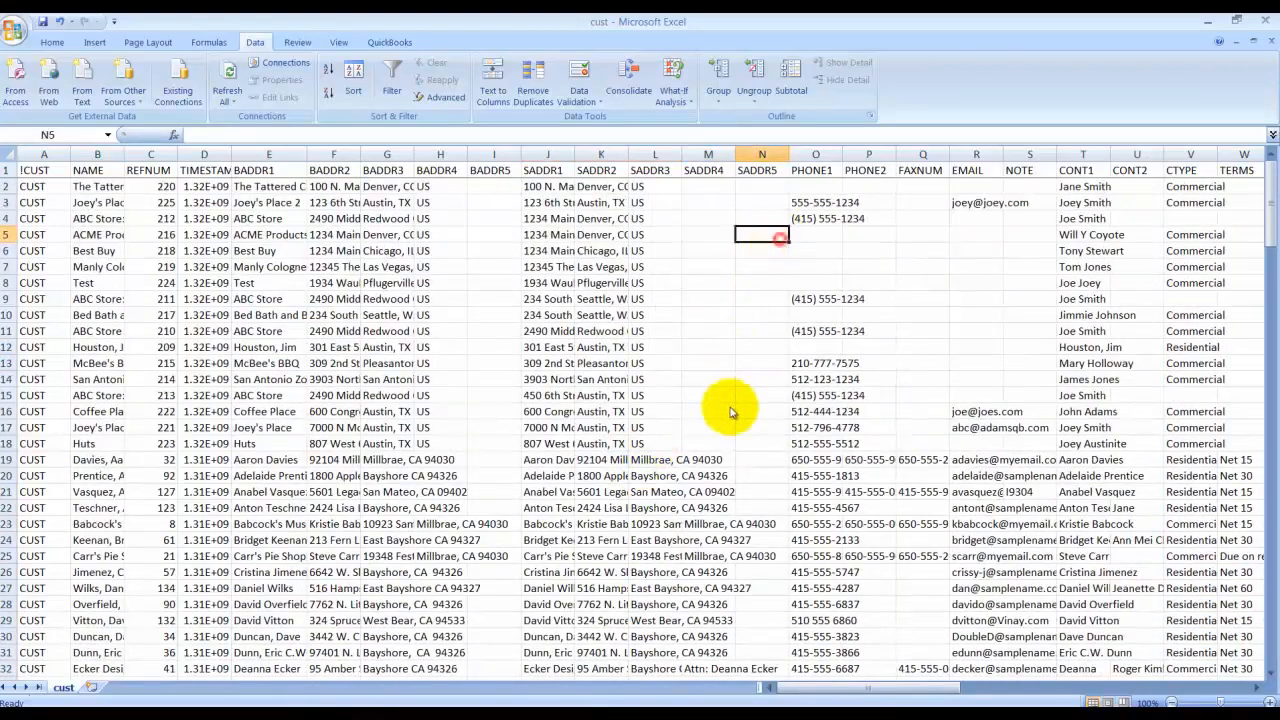
Examine the PHONE1 column for inconsistent phone number formats
{"action": "left_click", "coordinate": [816, 156]}
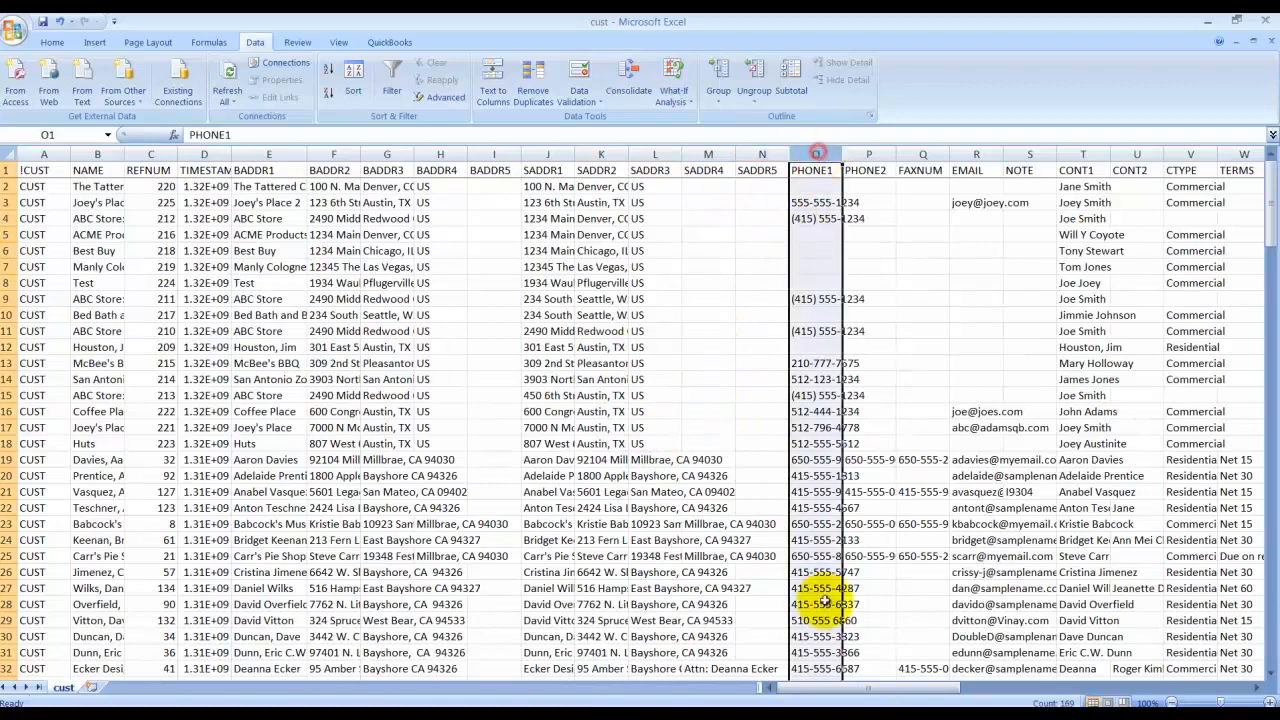
{"action": "left_click_drag", "start_coordinate": [816, 688], "coordinate": [857, 686]}
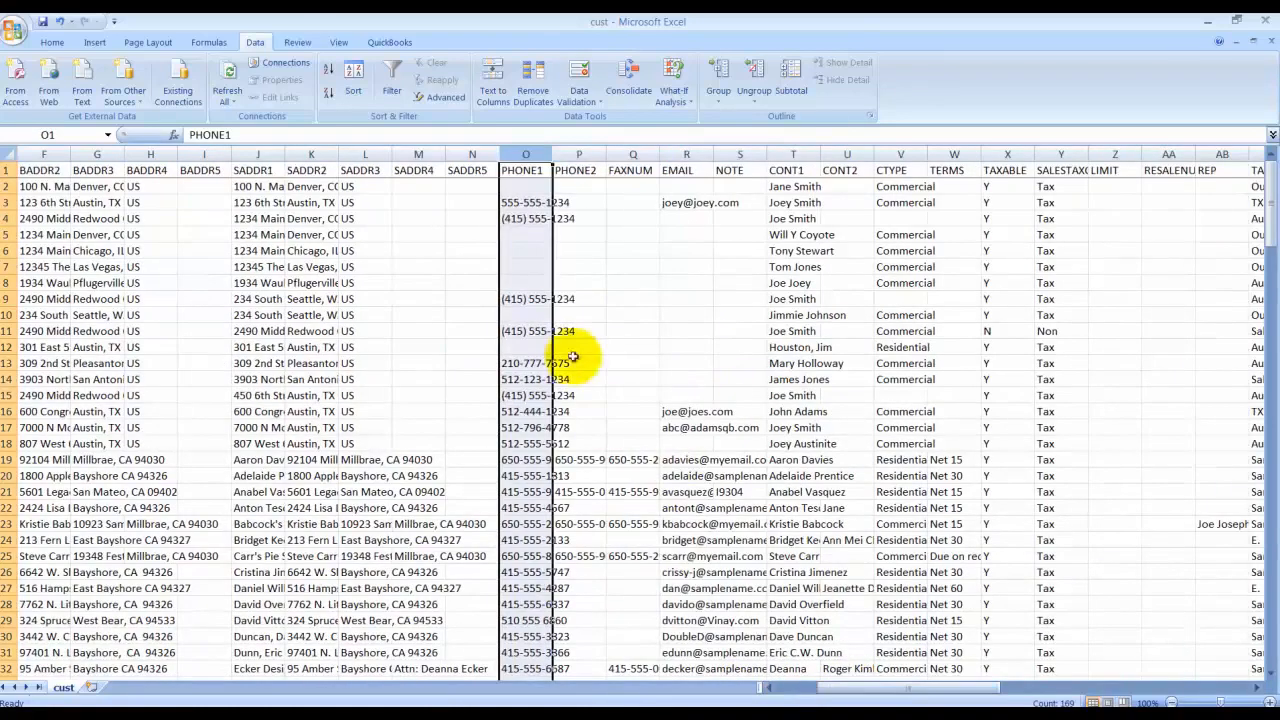
{"action": "key", "text": "Down"}
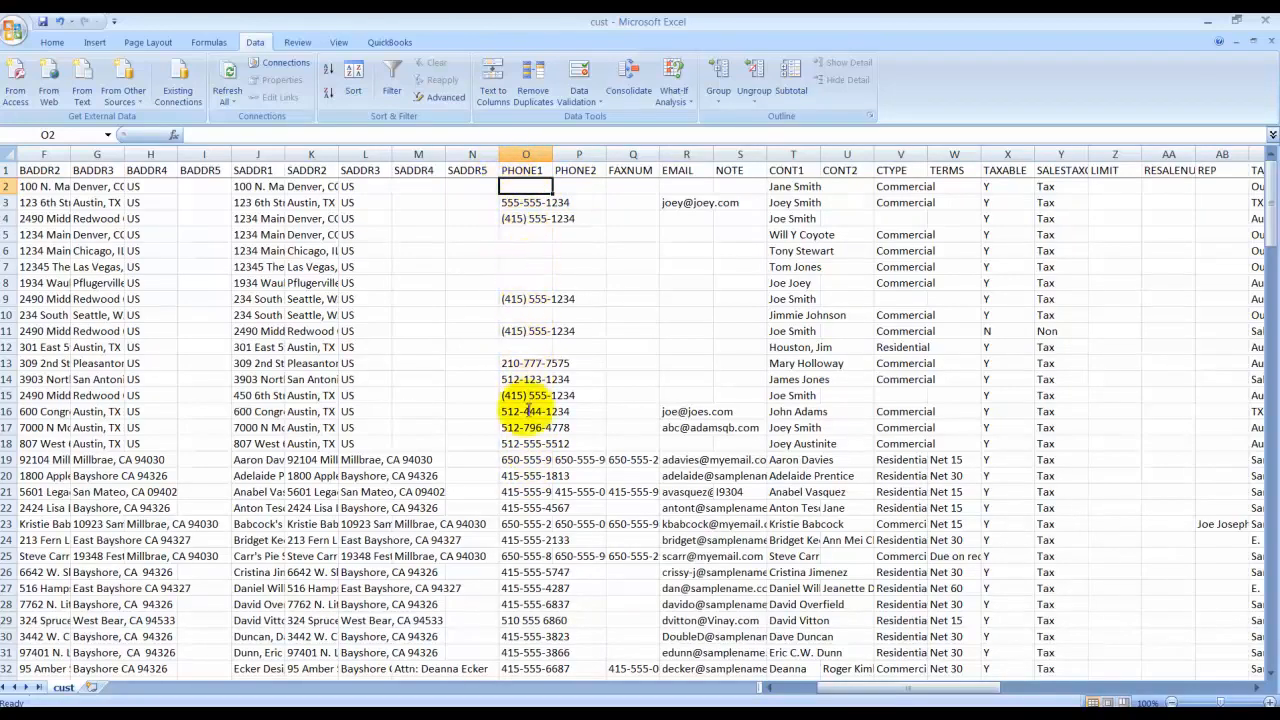
Try to append an extension to the PHONE1 number in row 3, and inspect the PHONE1 column
{"action": "left_click", "coordinate": [525, 205]}
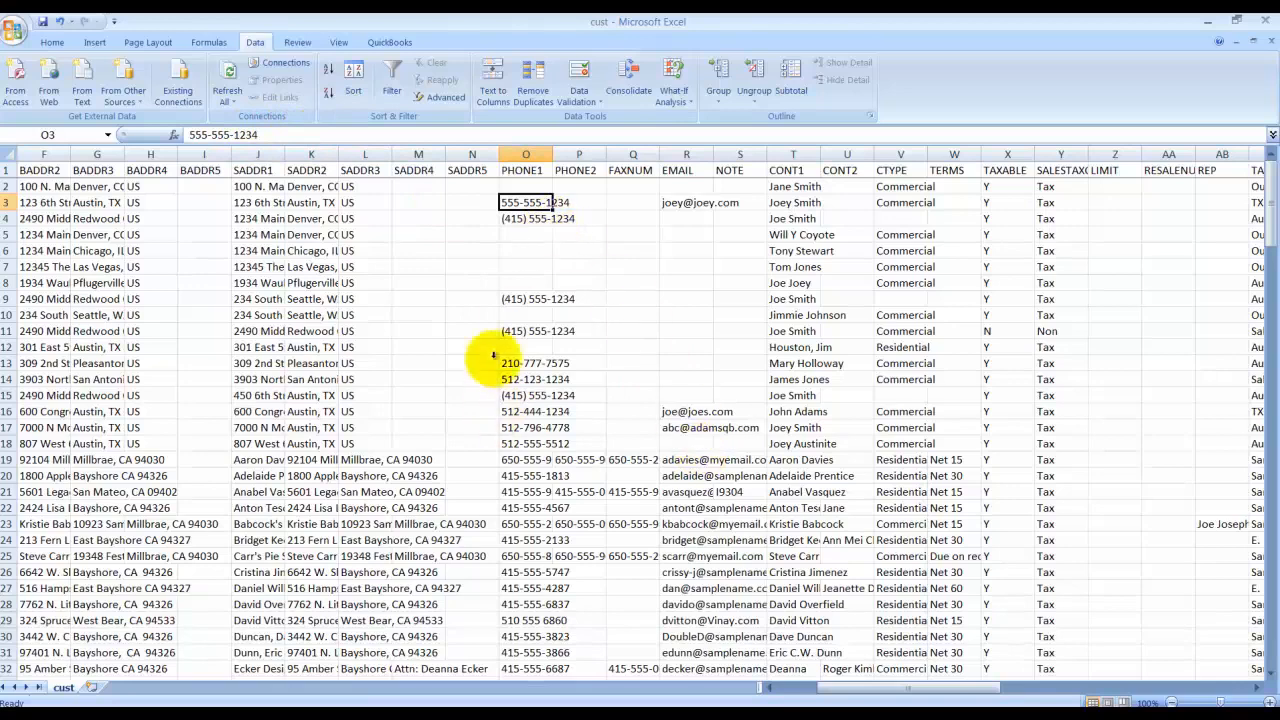
{"action": "left_click", "coordinate": [292, 135]}
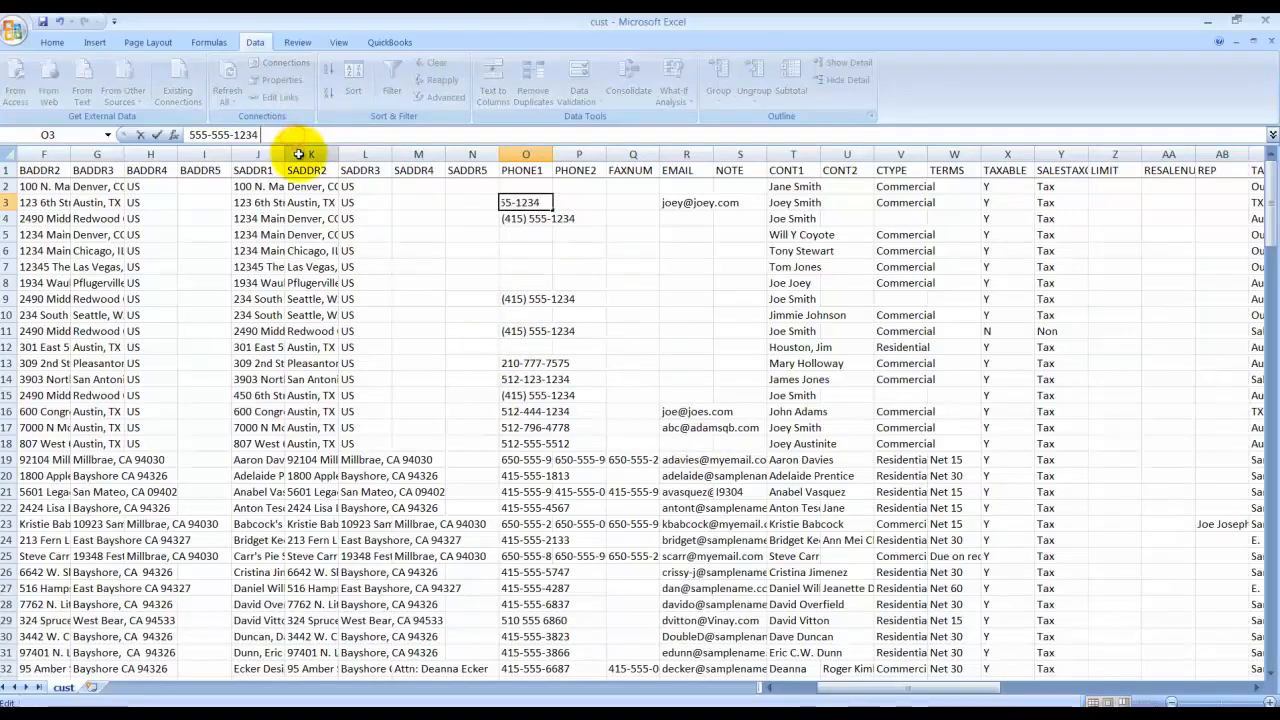
{"action": "type", "text": "ex"}
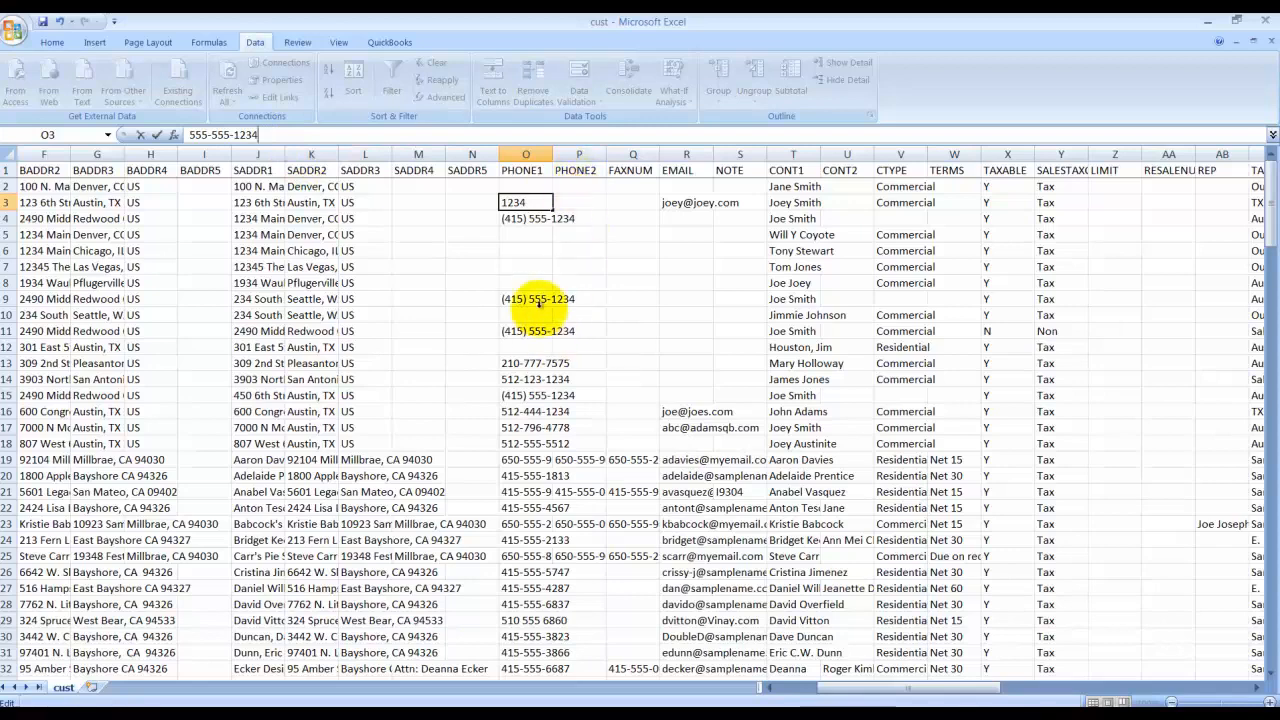
{"action": "left_click", "coordinate": [530, 266]}
{"action": "left_click", "coordinate": [538, 154]}
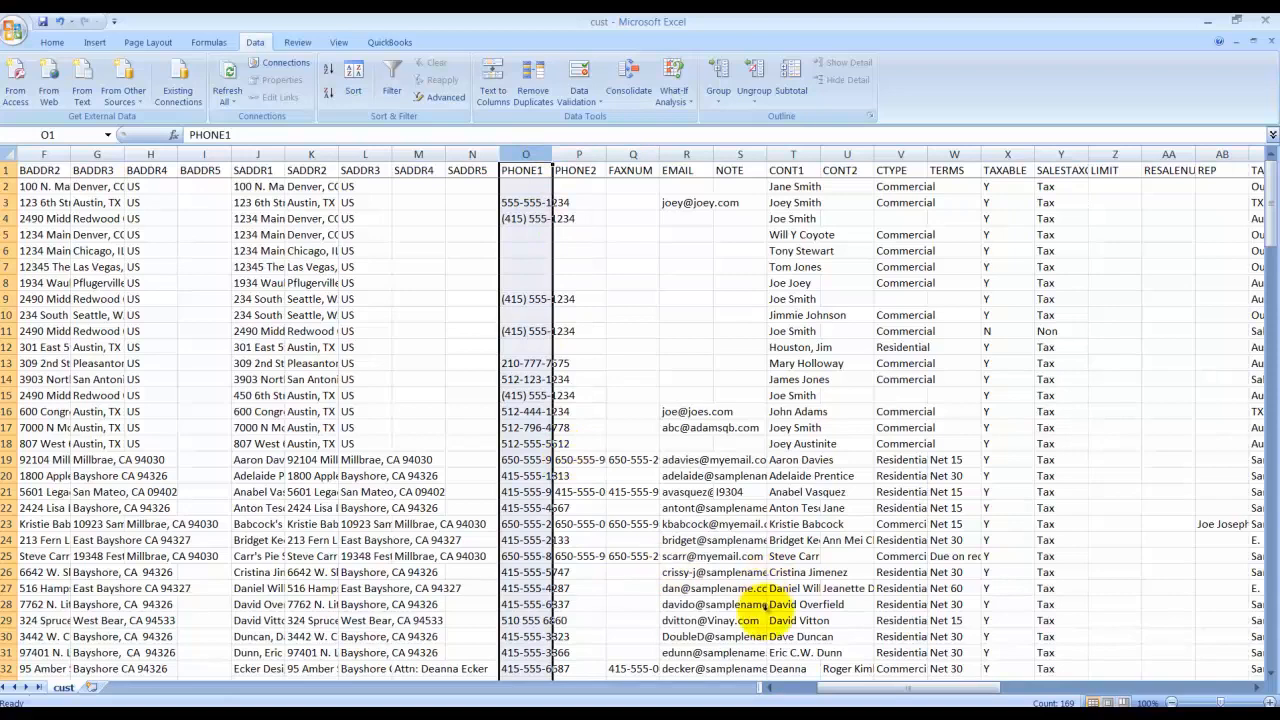
{"action": "left_click", "coordinate": [732, 362]}
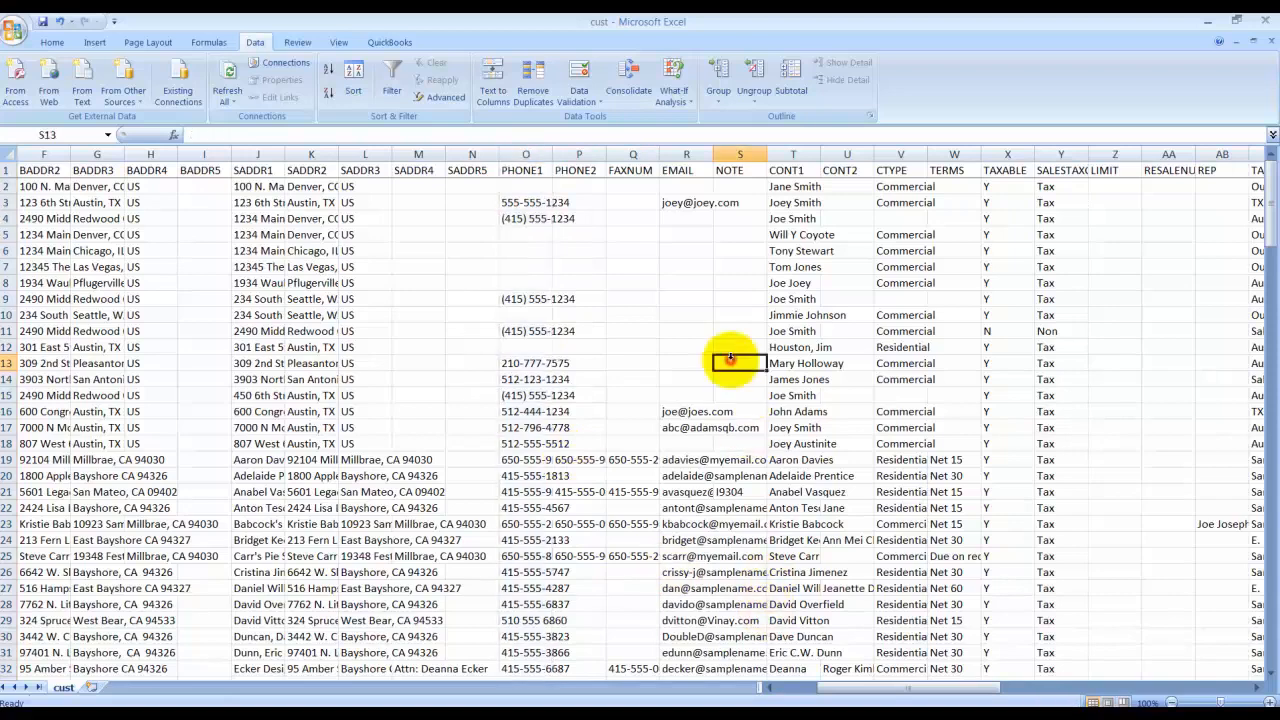
Enter two comma-separated e-mail addresses in the EMAIL cell of row 2
{"action": "left_click", "coordinate": [692, 155]}
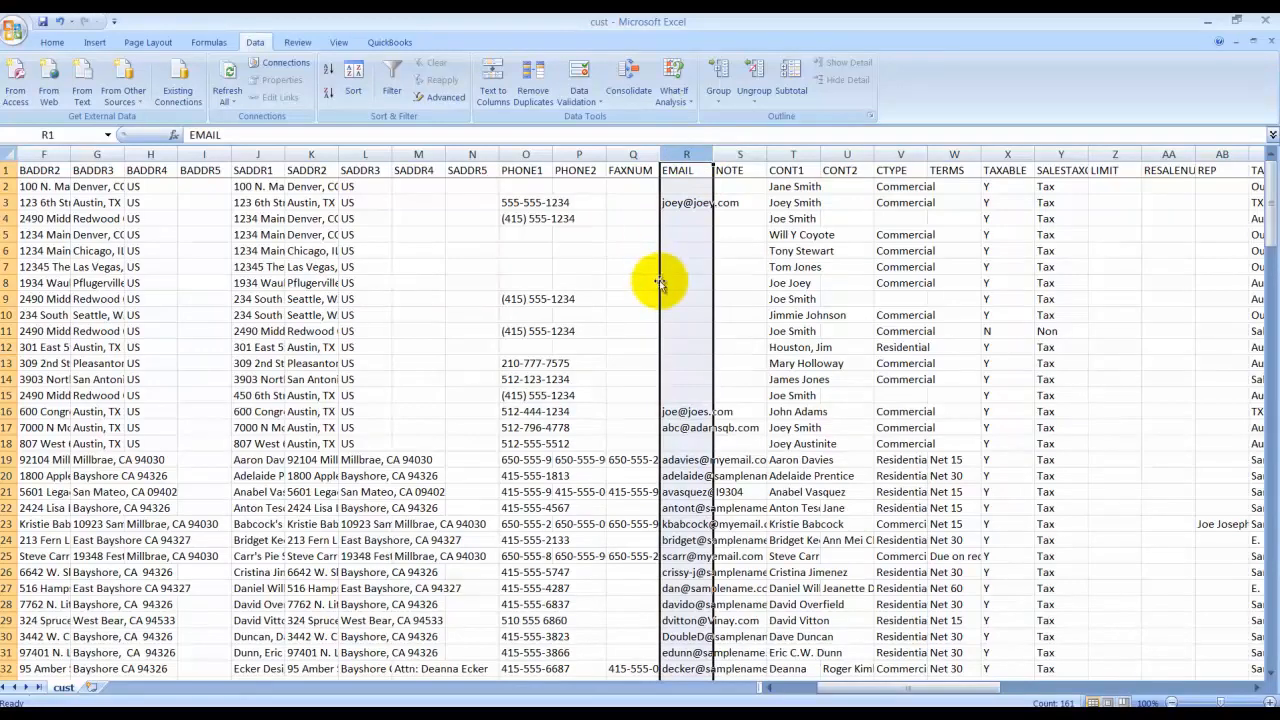
{"action": "left_click", "coordinate": [687, 190]}
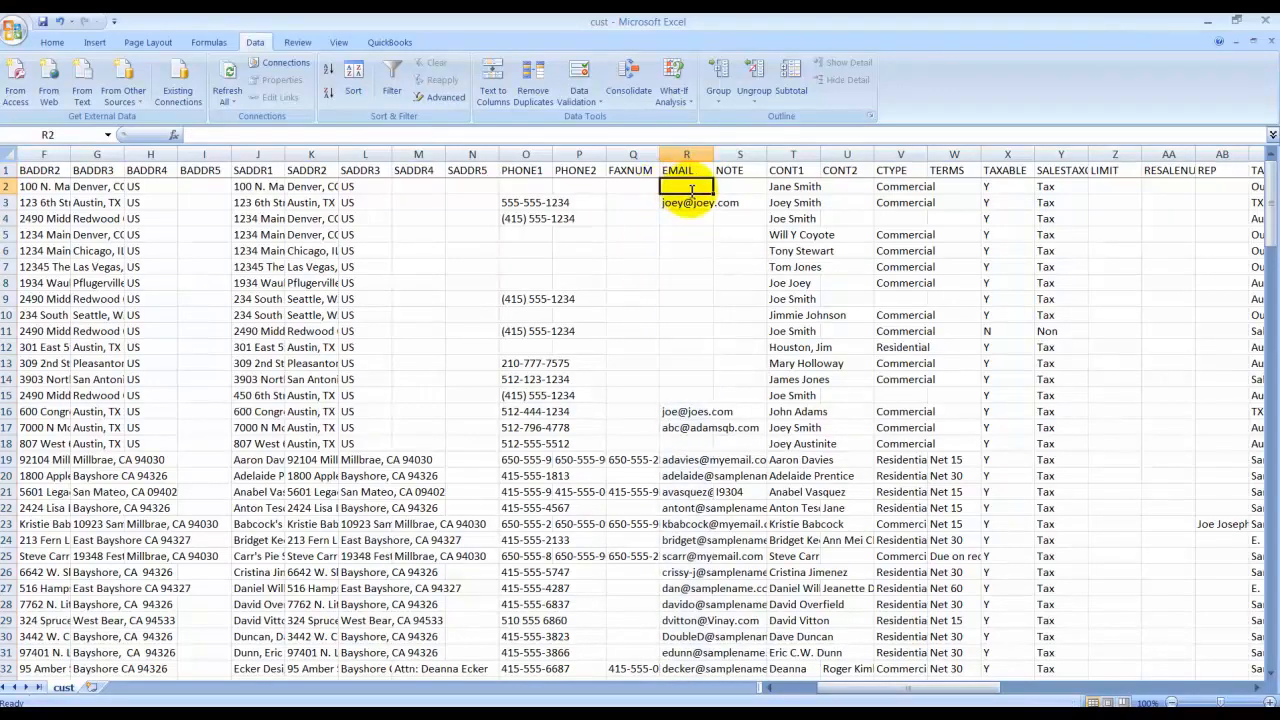
{"action": "type", "text": "som"}
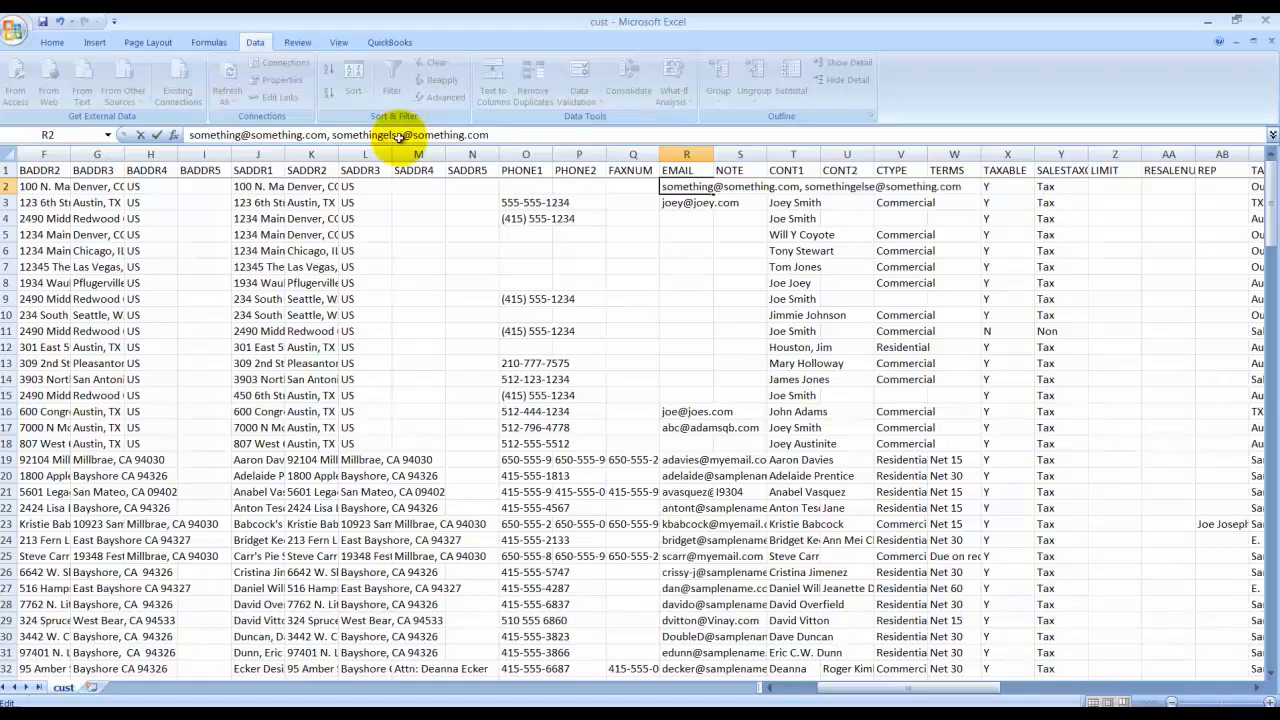
{"action": "left_click", "coordinate": [524, 298]}
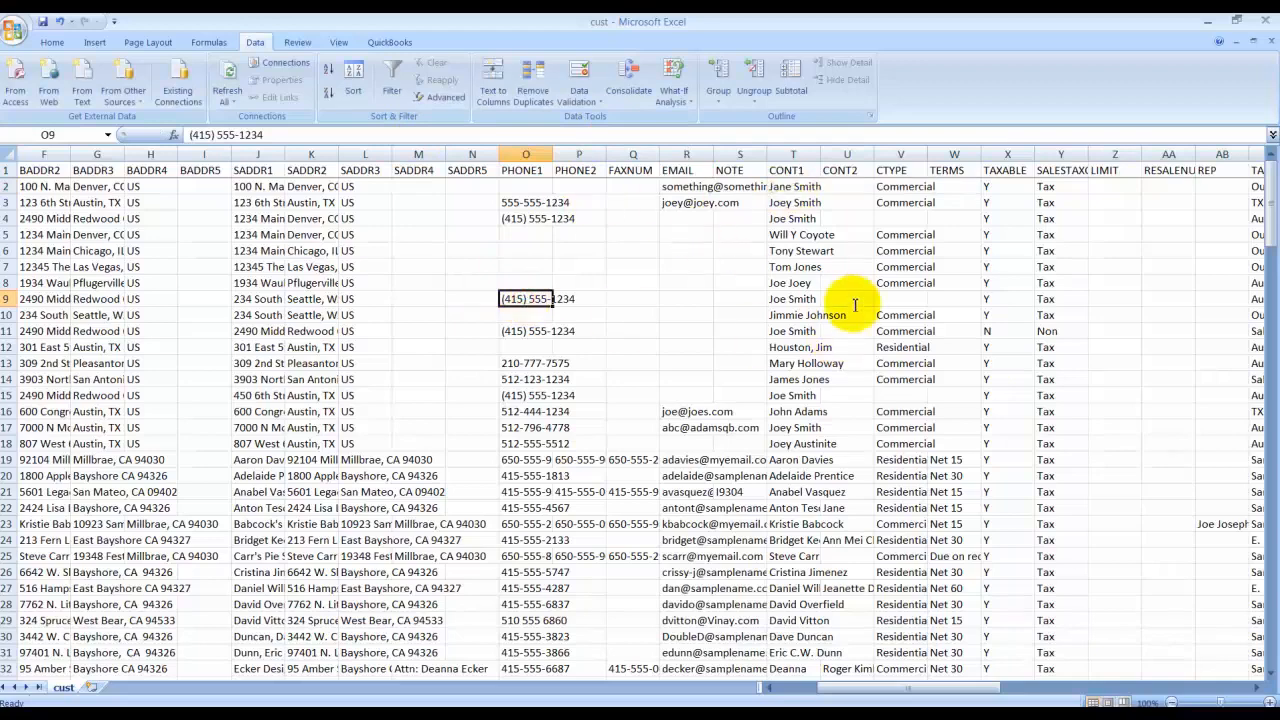
Remove the comma and second address from row 2's EMAIL cell and mark the blank EMAIL cells in rows 4 to 15
{"action": "left_click", "coordinate": [686, 187]}
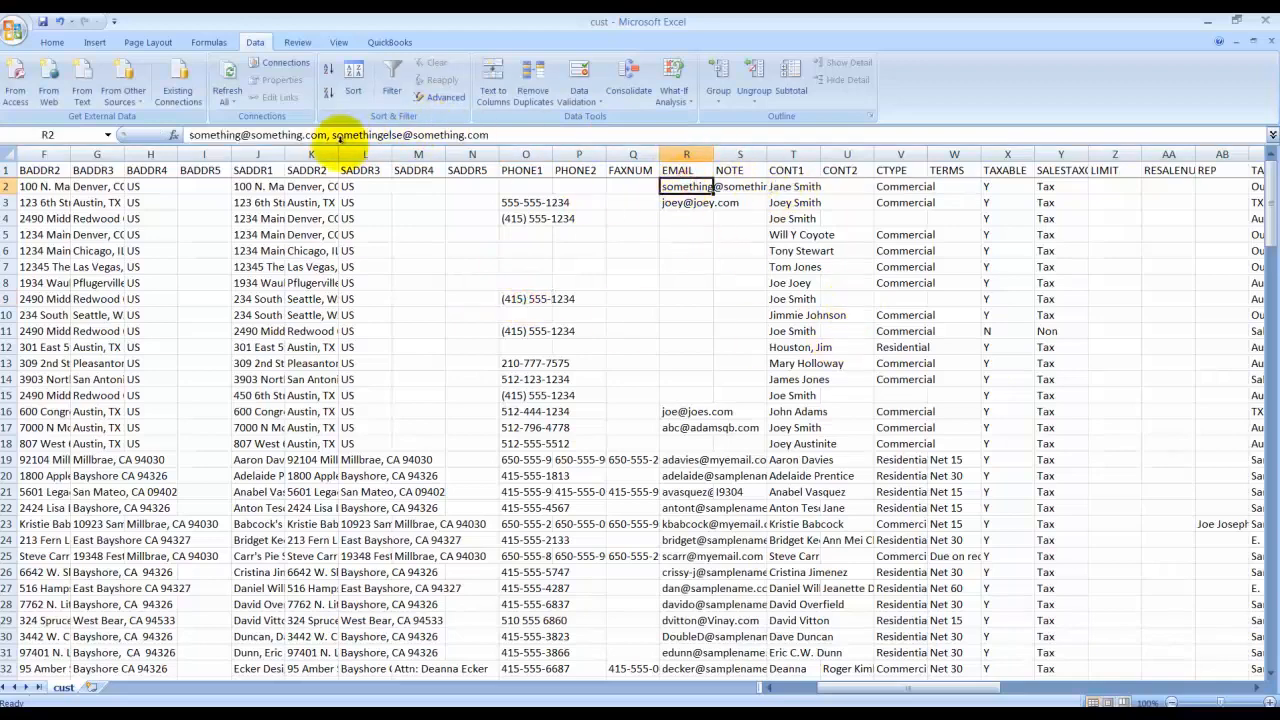
{"action": "left_click_drag", "start_coordinate": [328, 135], "coordinate": [600, 157]}
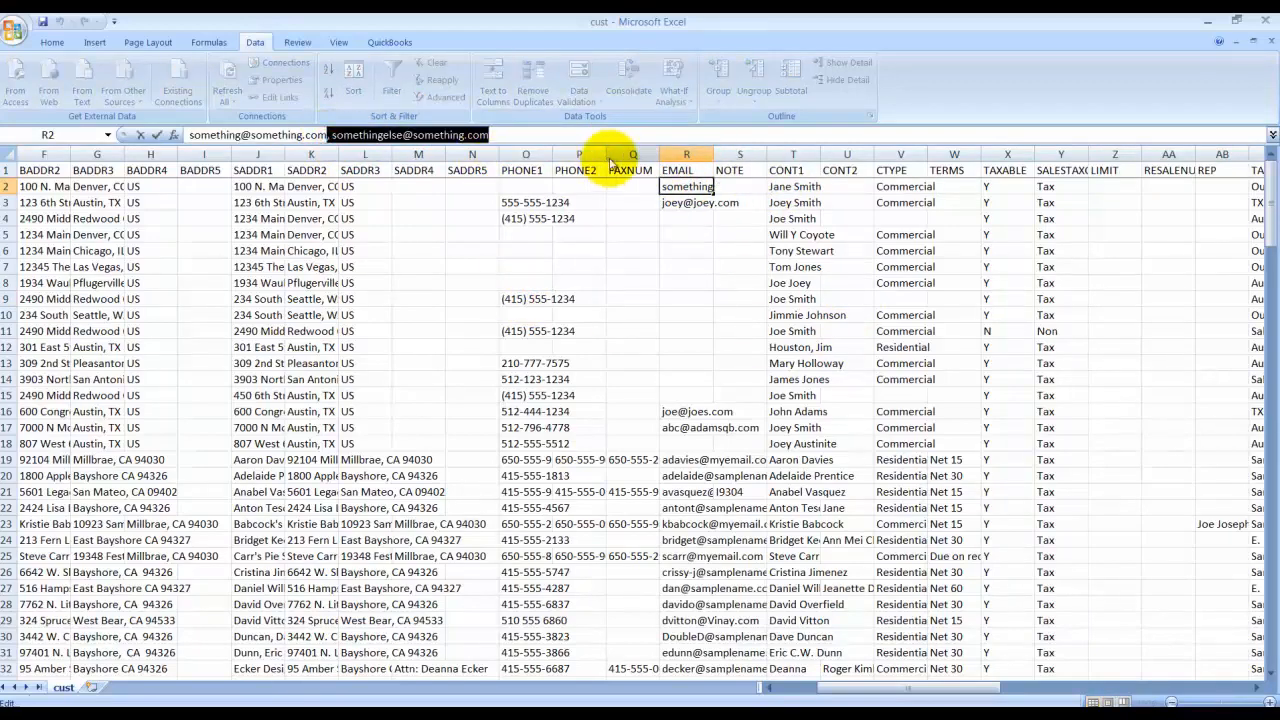
{"action": "key", "text": "Delete"}
{"action": "left_click", "coordinate": [630, 314]}
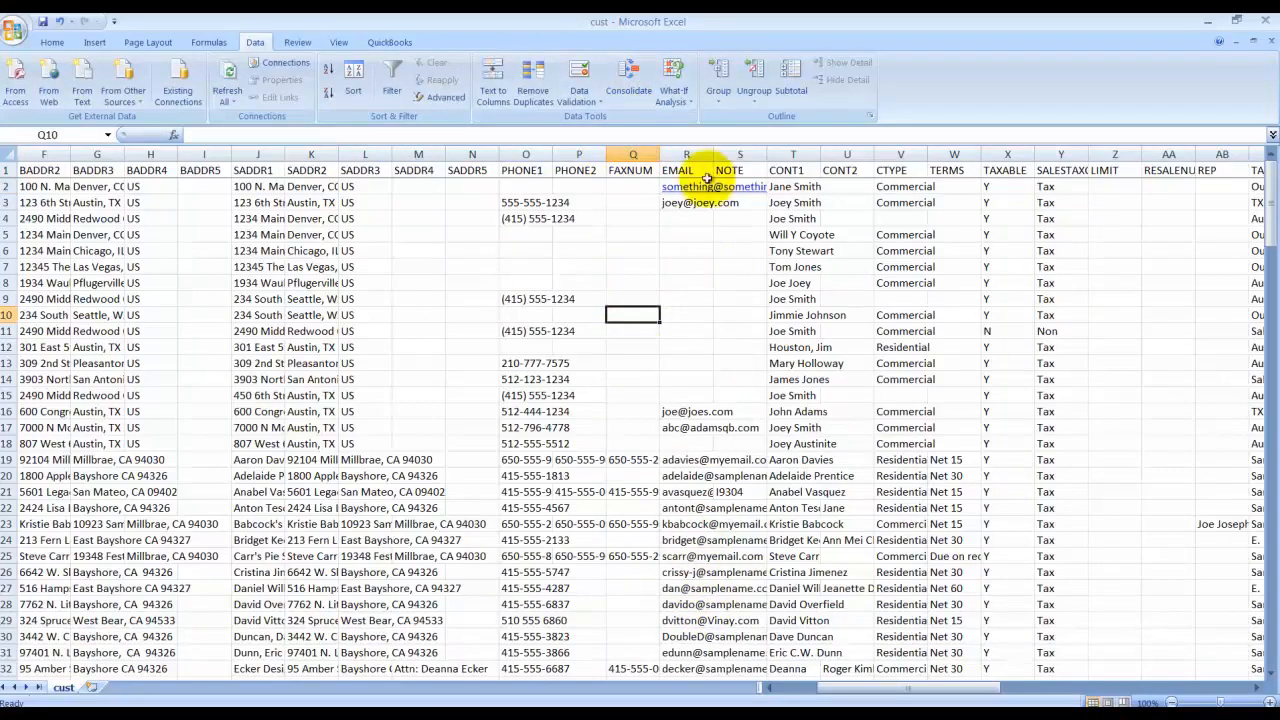
{"action": "left_click_drag", "start_coordinate": [686, 218], "coordinate": [680, 398]}
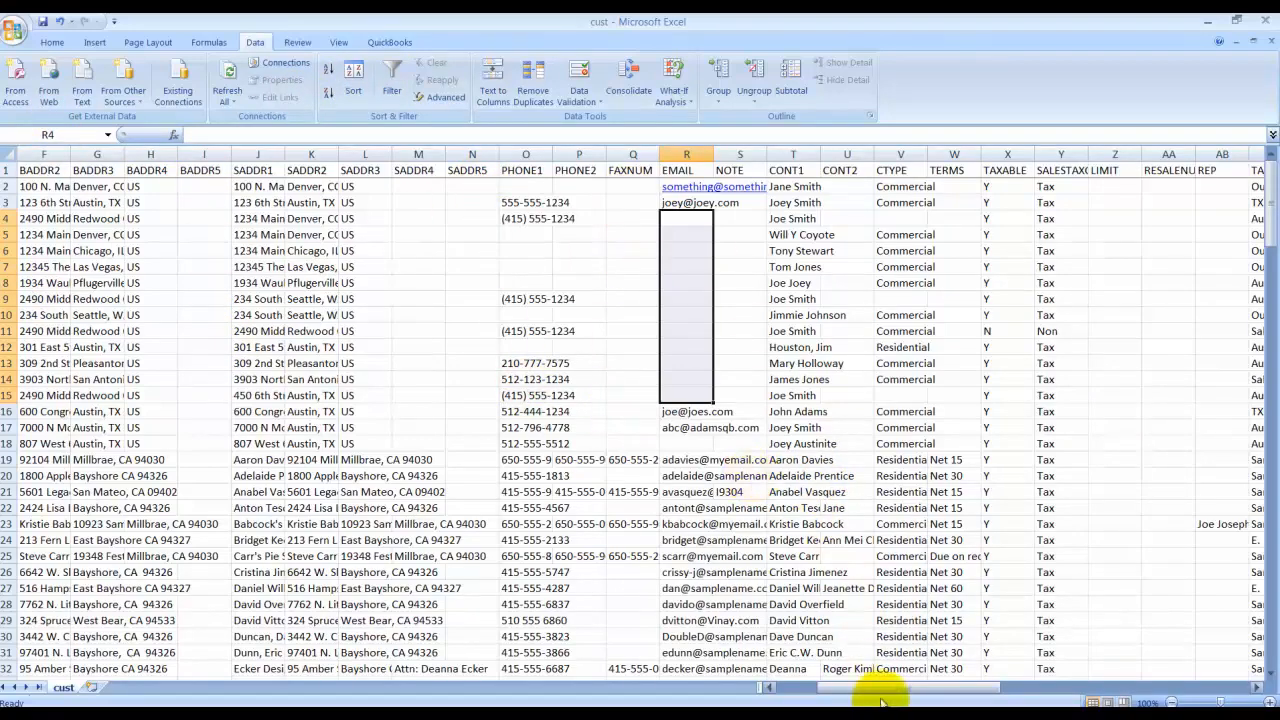
Hide columns C to BD, from REFNUM through JOBEND, and widen the NAME column to fit the full customer names
{"action": "left_click_drag", "start_coordinate": [840, 688], "coordinate": [1103, 672]}
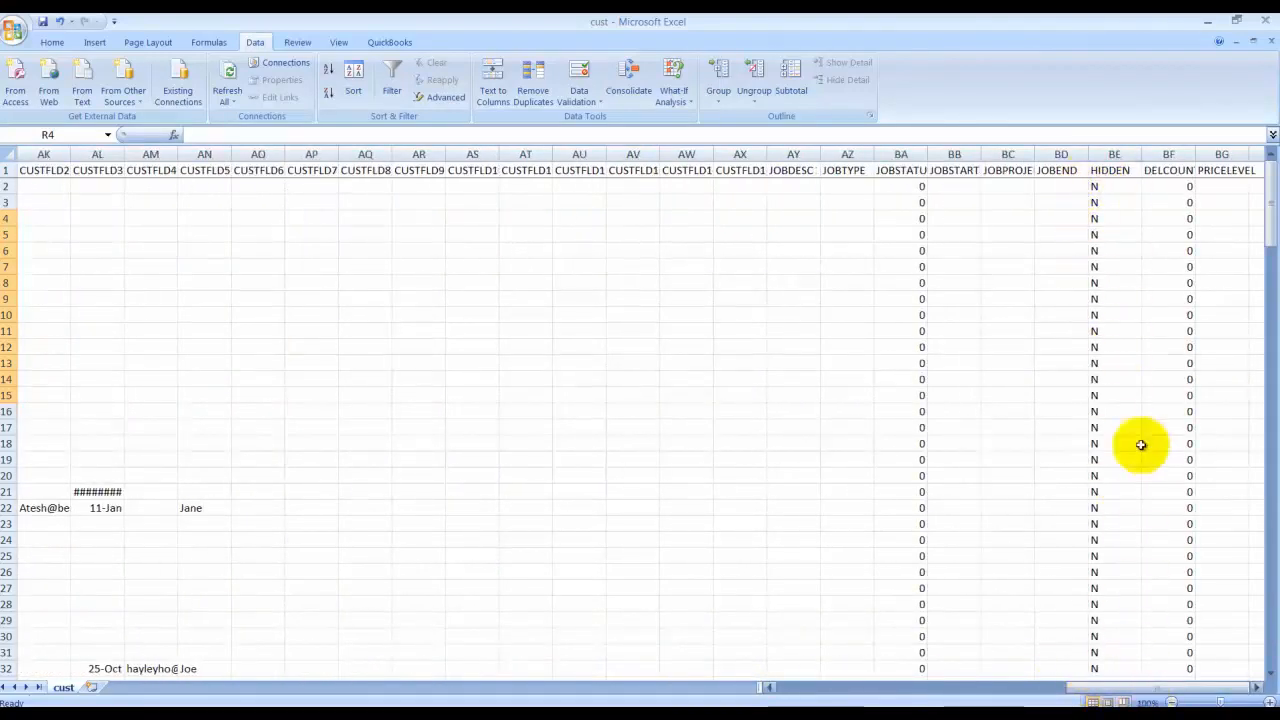
{"action": "left_click", "coordinate": [1073, 150]}
{"action": "left_click_drag", "start_coordinate": [1073, 150], "coordinate": [160, 152]}
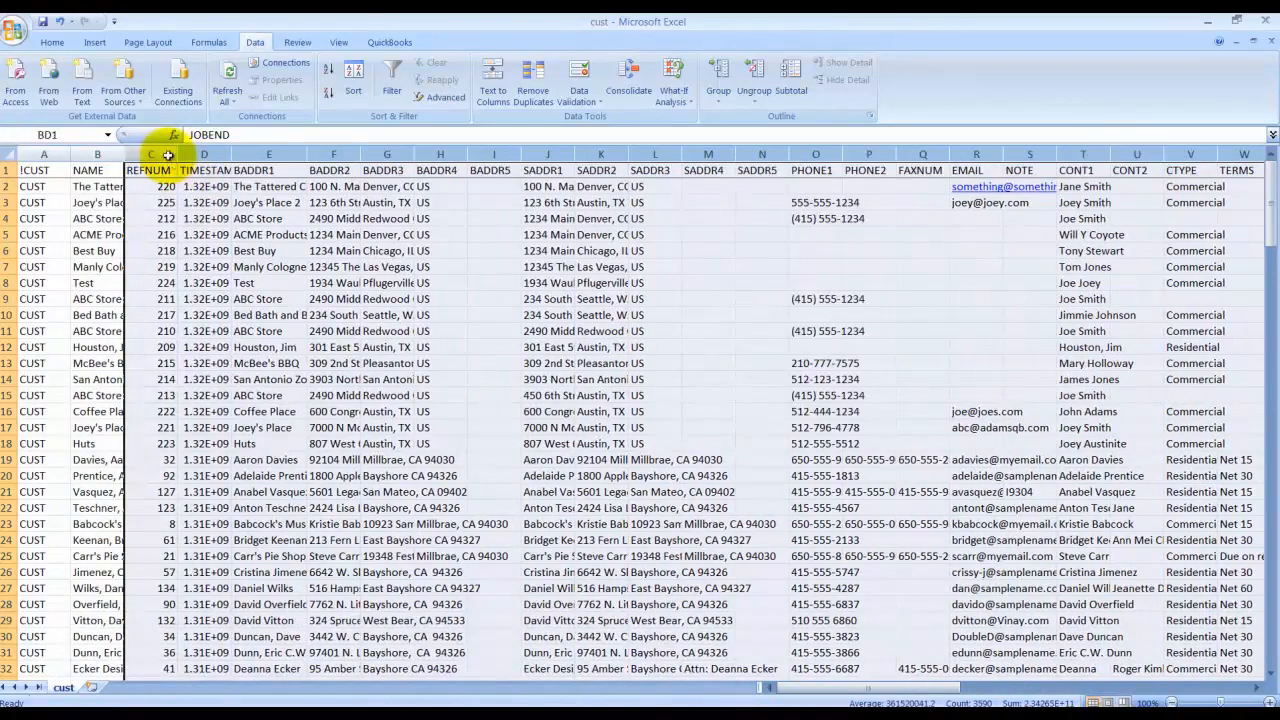
{"action": "right_click", "coordinate": [165, 152]}
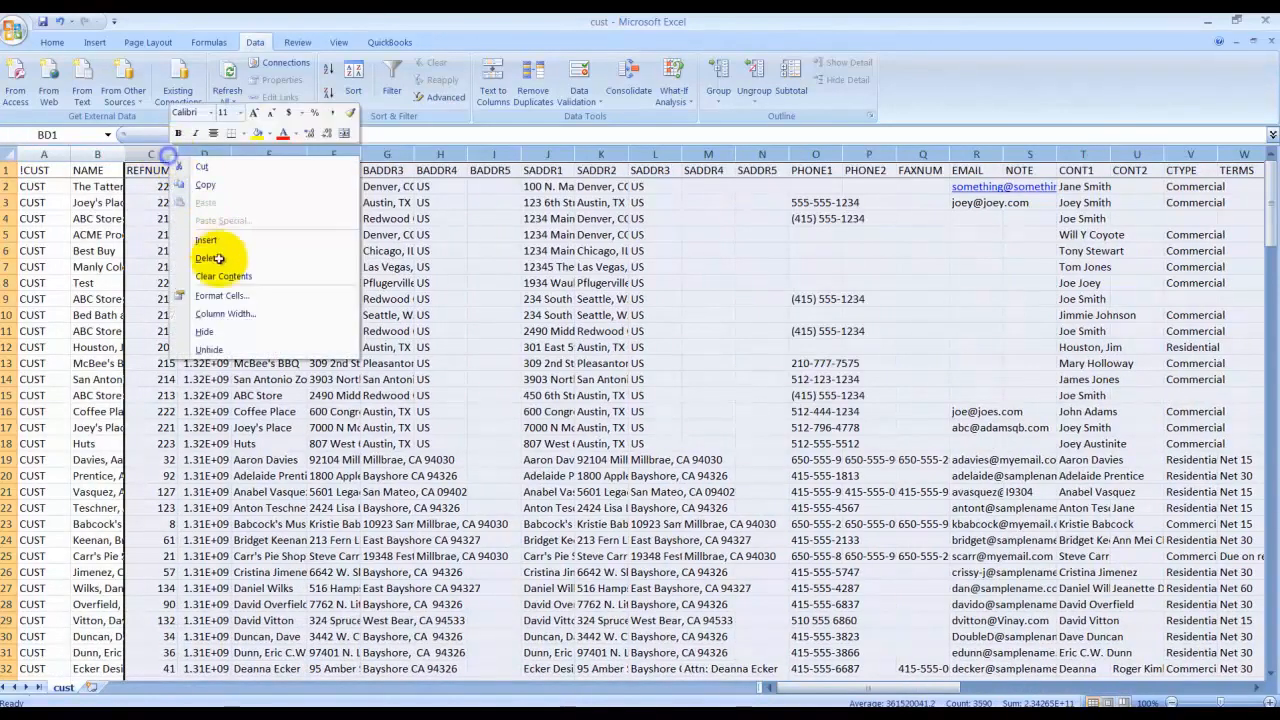
{"action": "left_click", "coordinate": [208, 333]}
{"action": "left_click", "coordinate": [396, 292]}
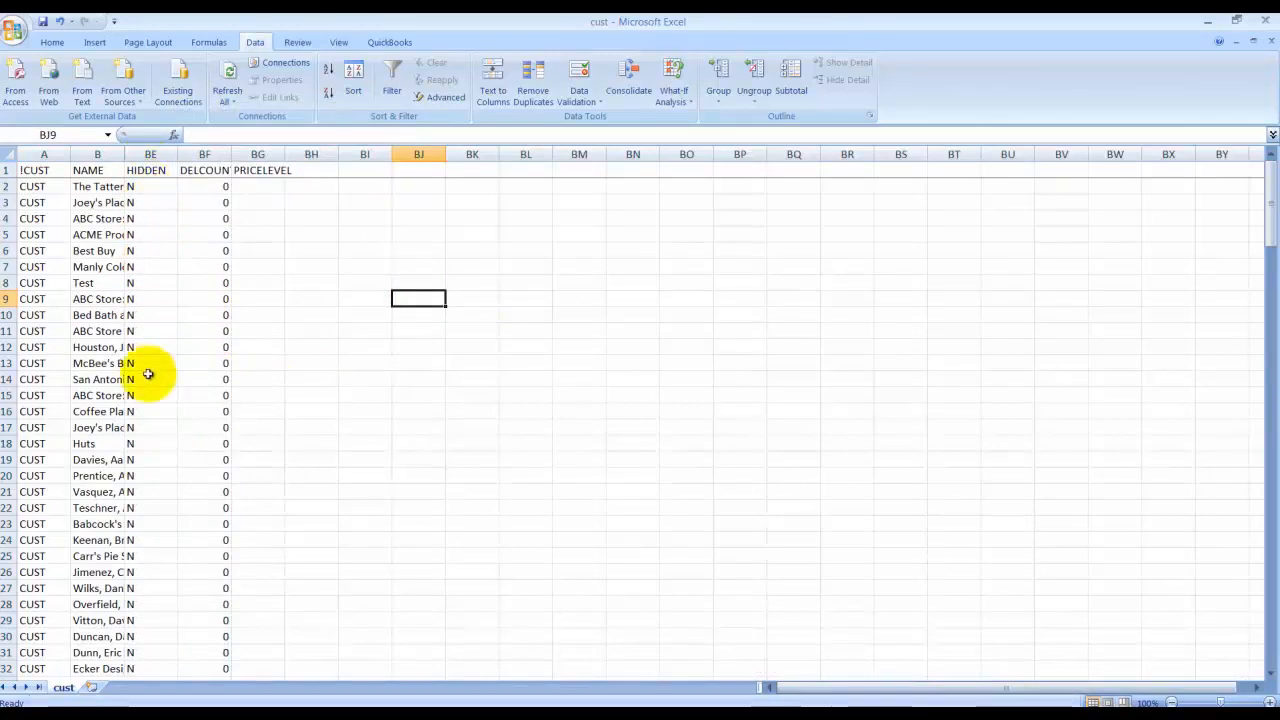
{"action": "scroll", "coordinate": [137, 491], "scroll_direction": "down", "scroll_amount": 2}
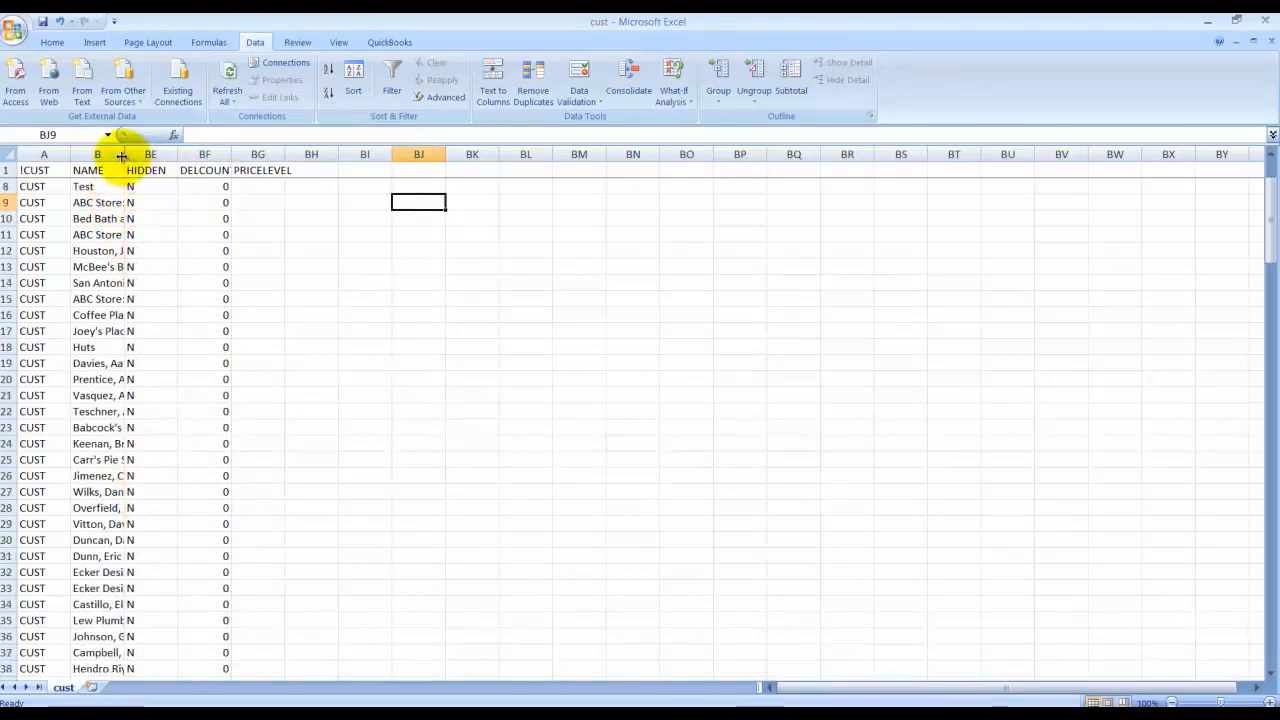
{"action": "left_click_drag", "start_coordinate": [124, 154], "coordinate": [273, 155]}
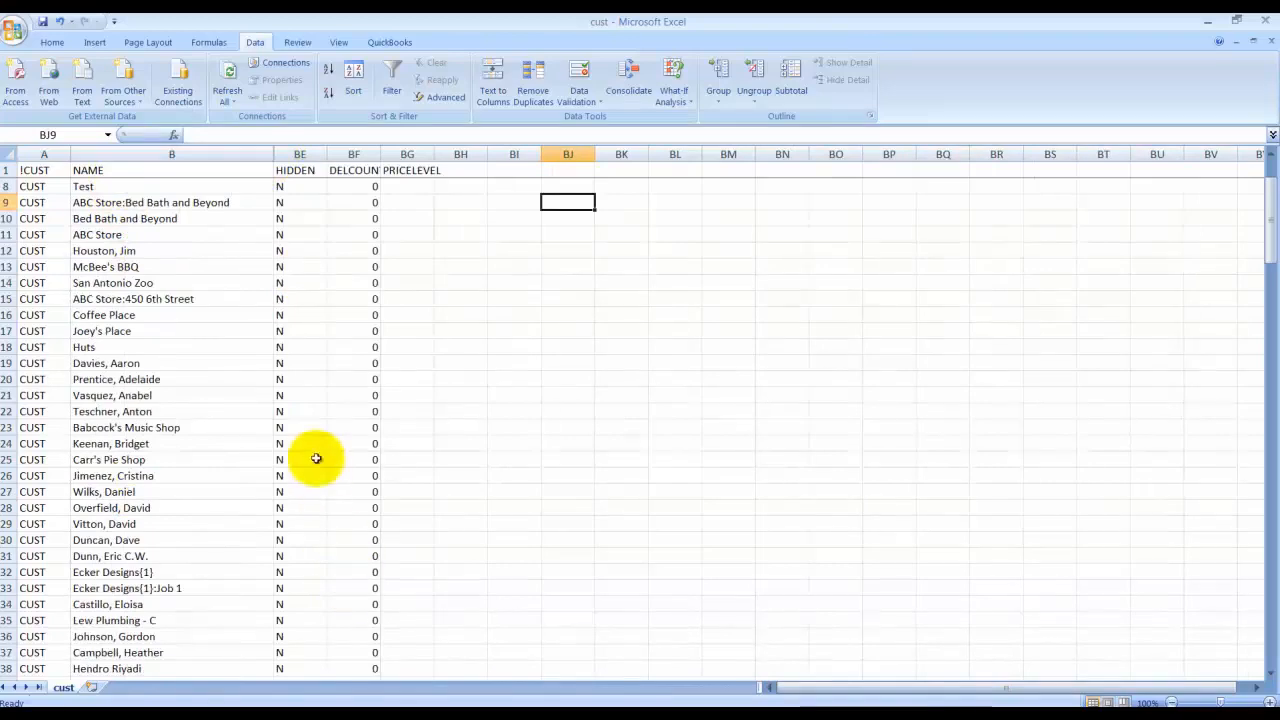
Set HIDDEN to Y in rows 150 to 152 for the customer and its Utility Room and Workshop jobs
{"action": "scroll", "coordinate": [314, 455], "scroll_direction": "down", "scroll_amount": 8}
{"action": "scroll", "coordinate": [315, 453], "scroll_direction": "down", "scroll_amount": 15}
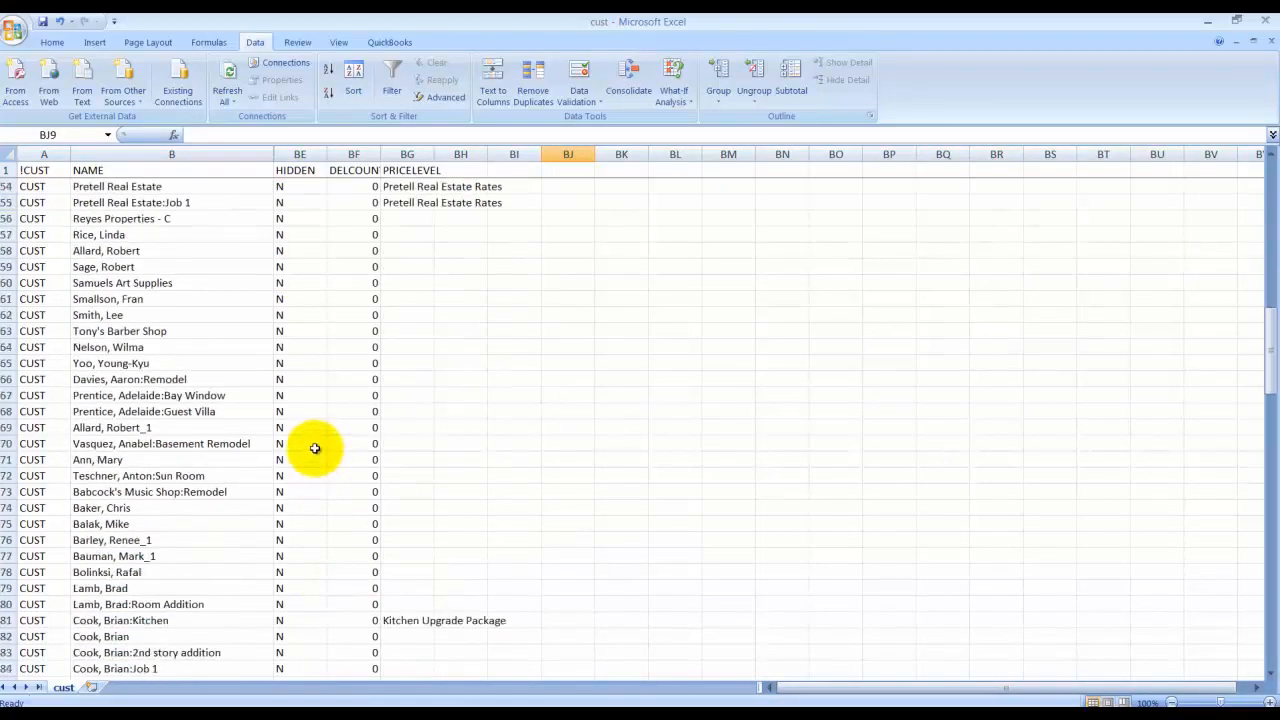
{"action": "scroll", "coordinate": [314, 450], "scroll_direction": "down", "scroll_amount": 20}
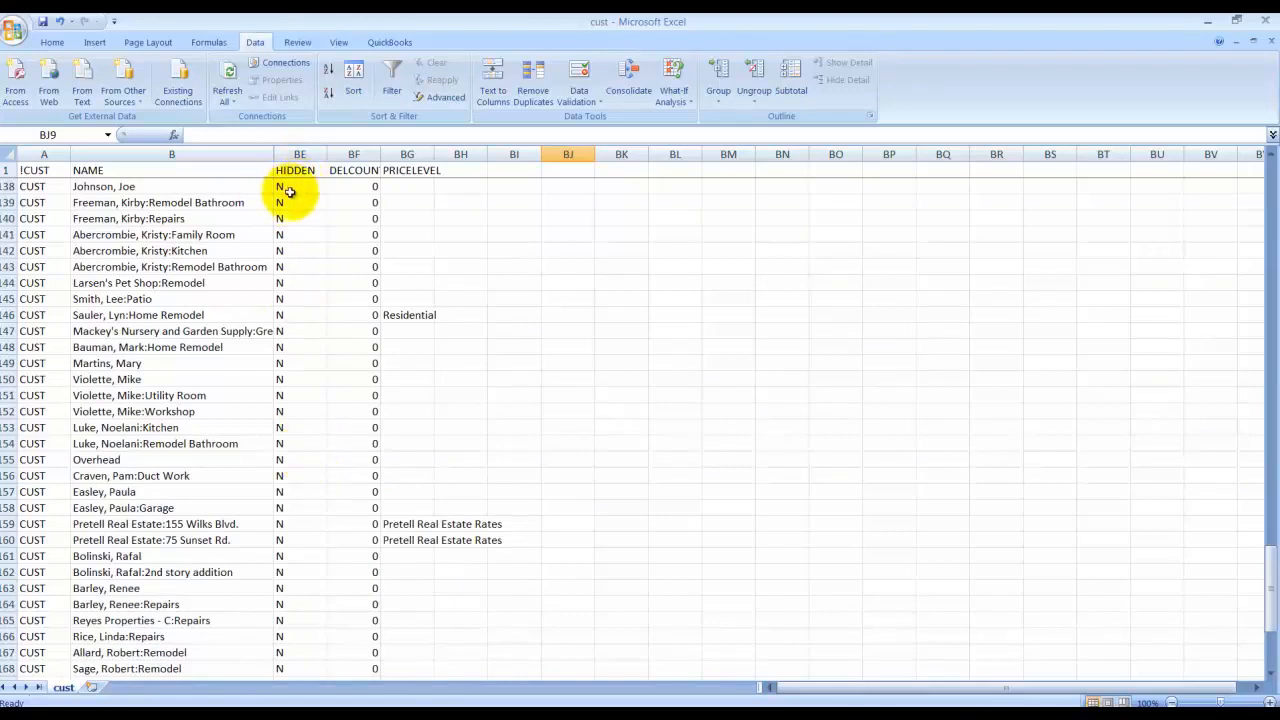
{"action": "left_click", "coordinate": [291, 236]}
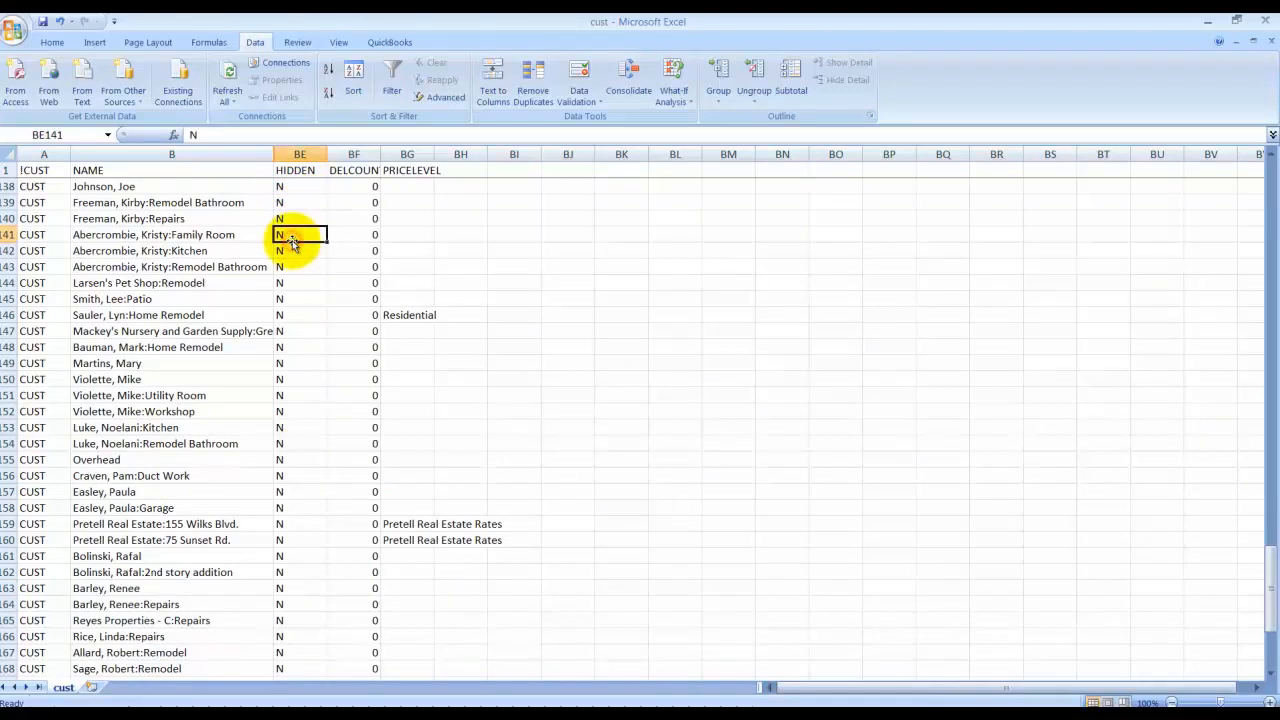
{"action": "left_click", "coordinate": [285, 379]}
{"action": "type", "text": "Y"}
{"action": "key", "text": "Return"}
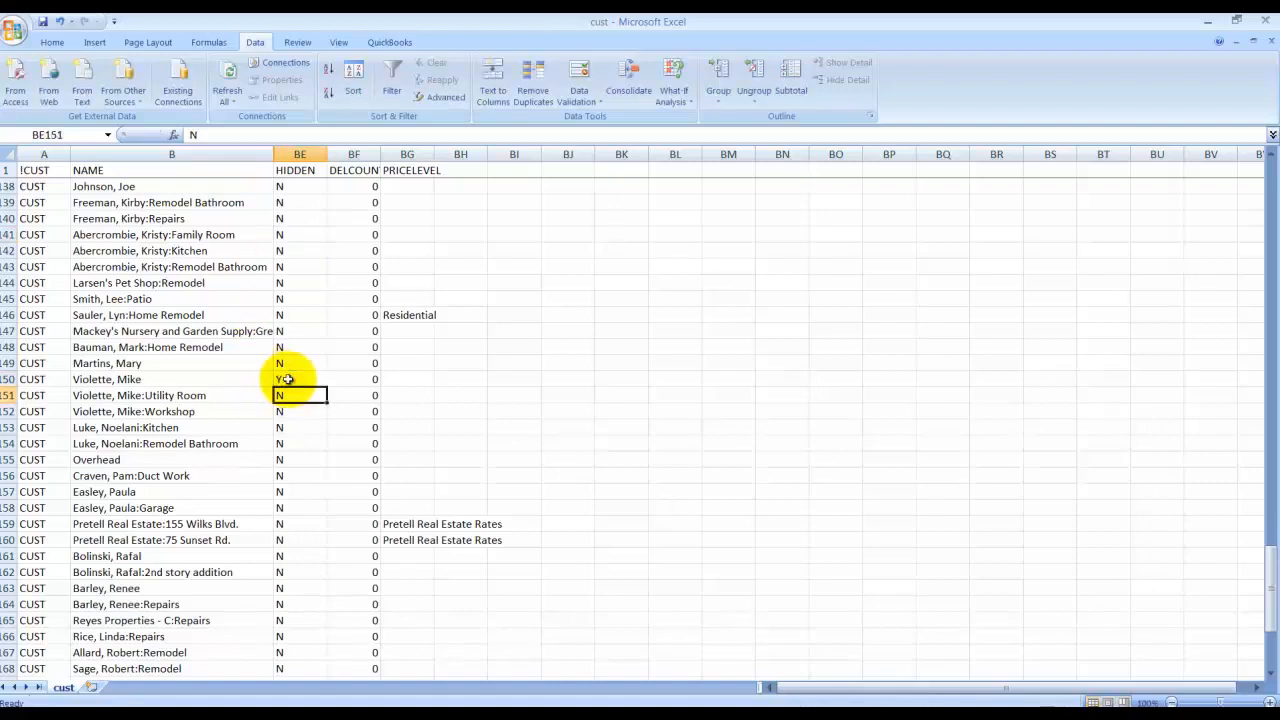
{"action": "type", "text": "Y"}
{"action": "type", "text": "Y"}
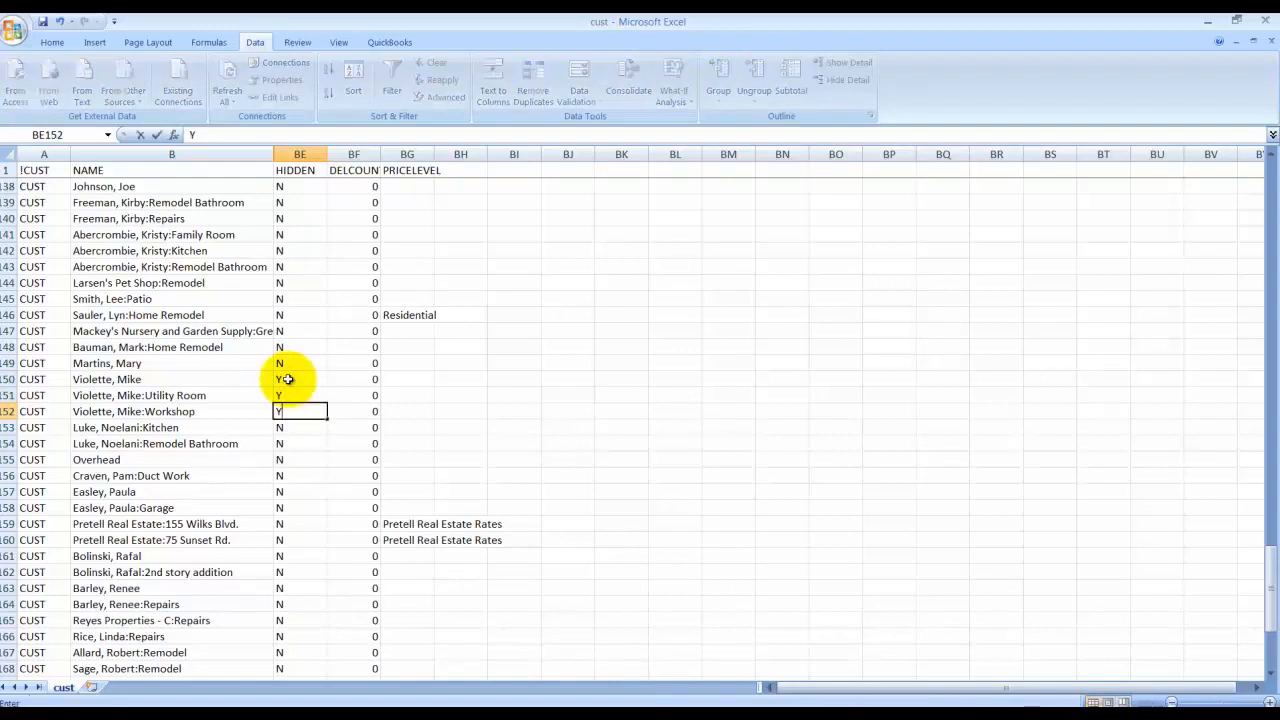
{"action": "left_click", "coordinate": [287, 380]}
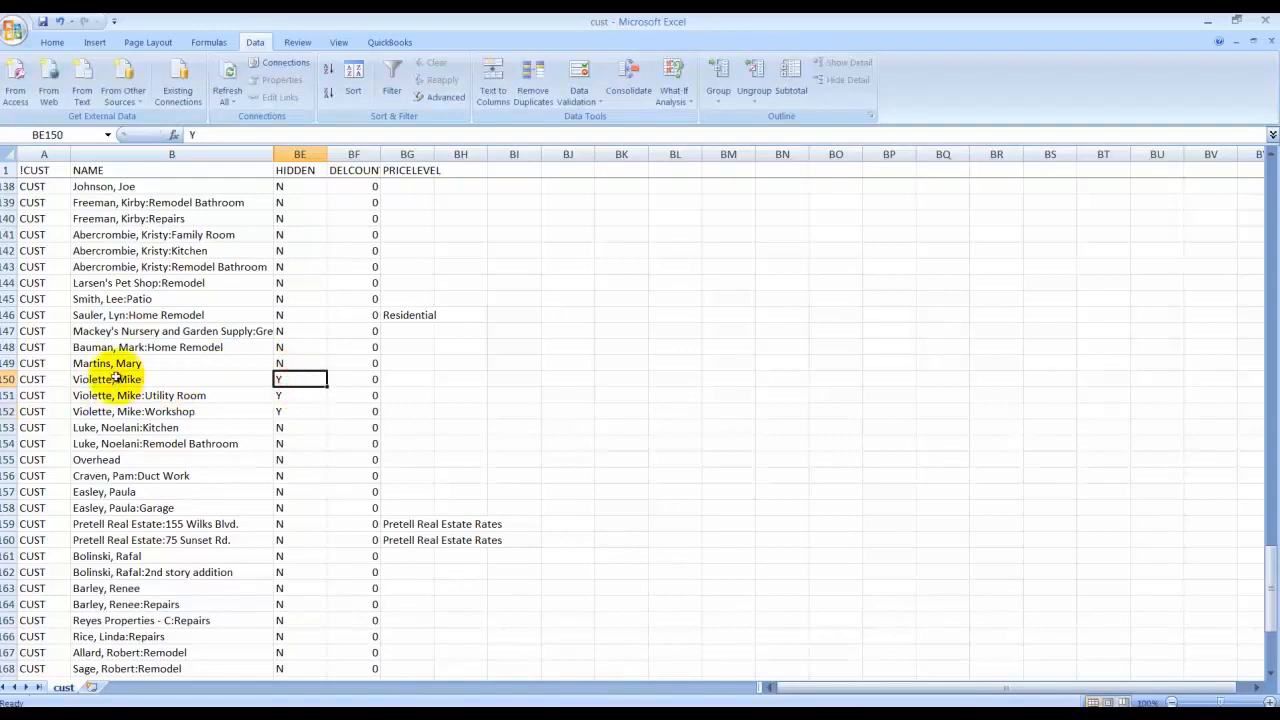
Set HIDDEN to N for the parent customer in row 150 and its Workshop job in row 152
{"action": "left_click", "coordinate": [160, 380]}
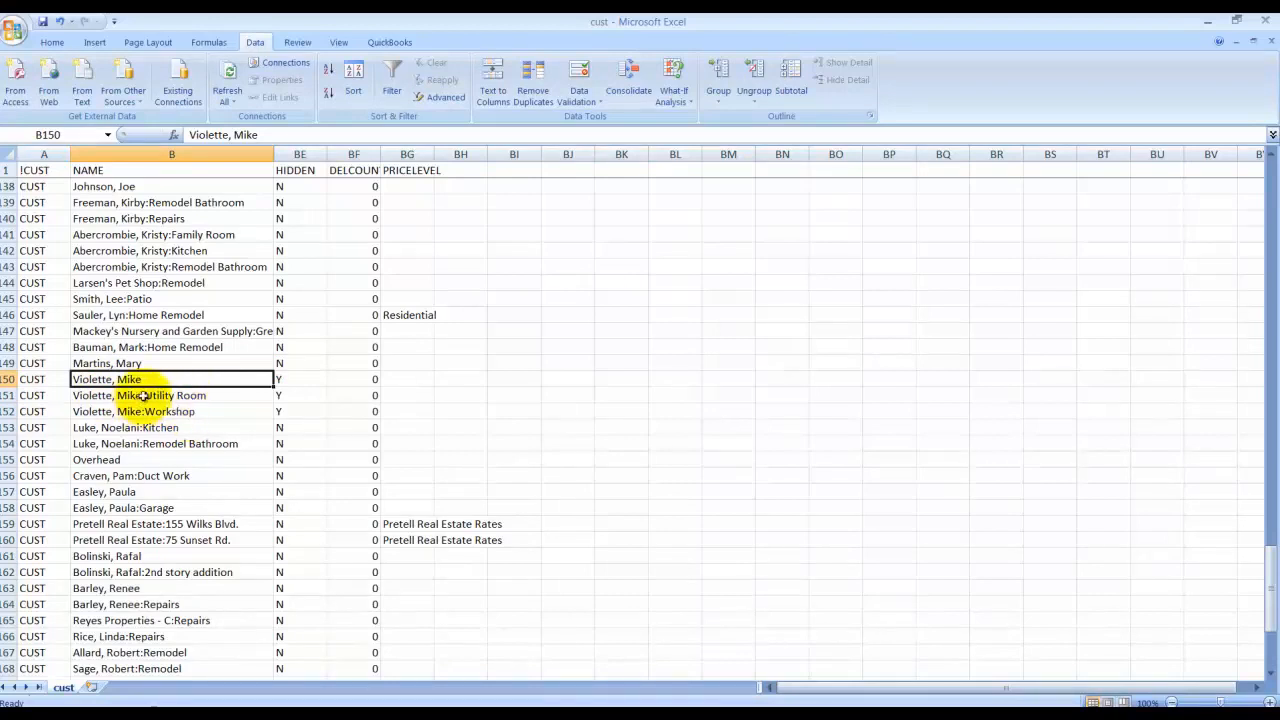
{"action": "left_click", "coordinate": [145, 397]}
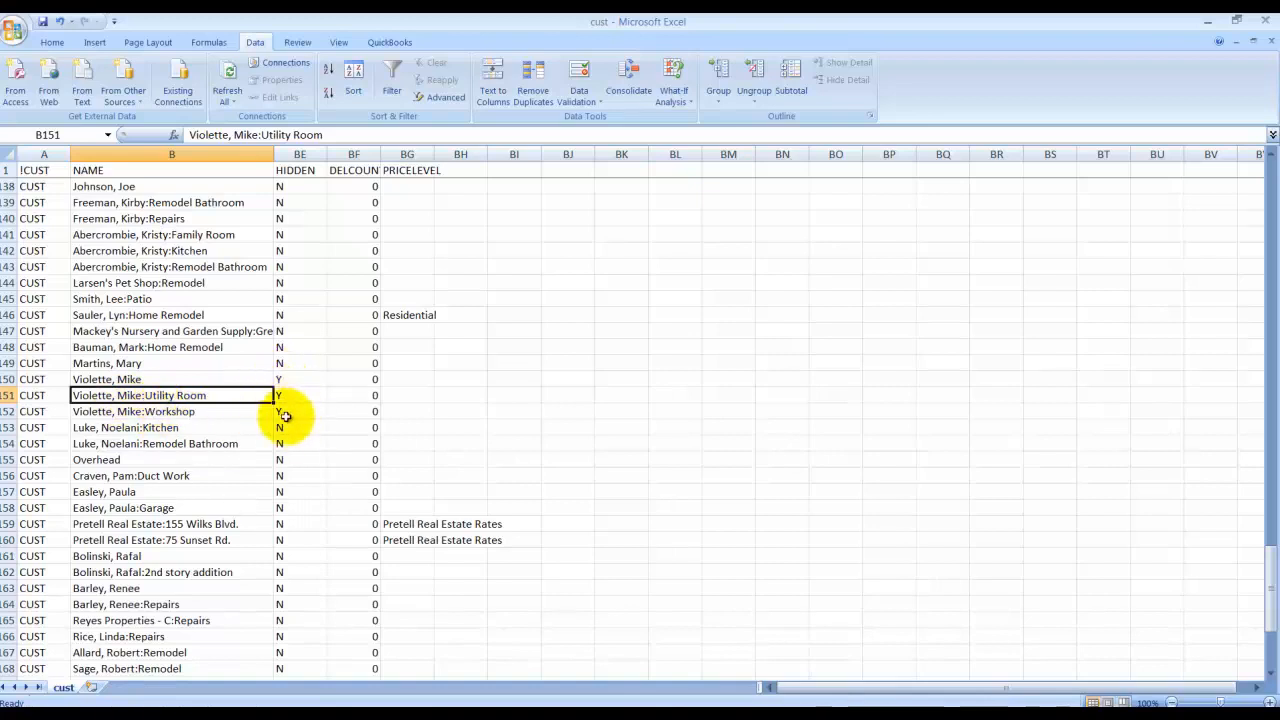
{"action": "left_click", "coordinate": [283, 377]}
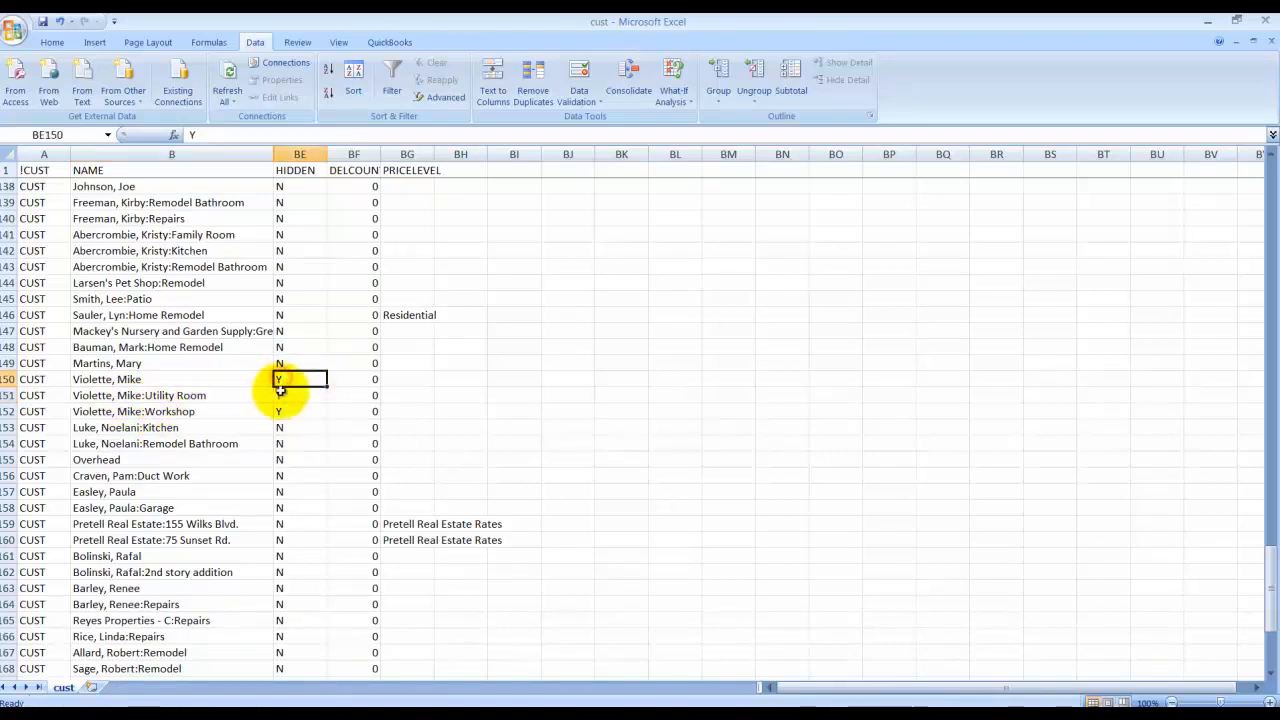
{"action": "type", "text": "N"}
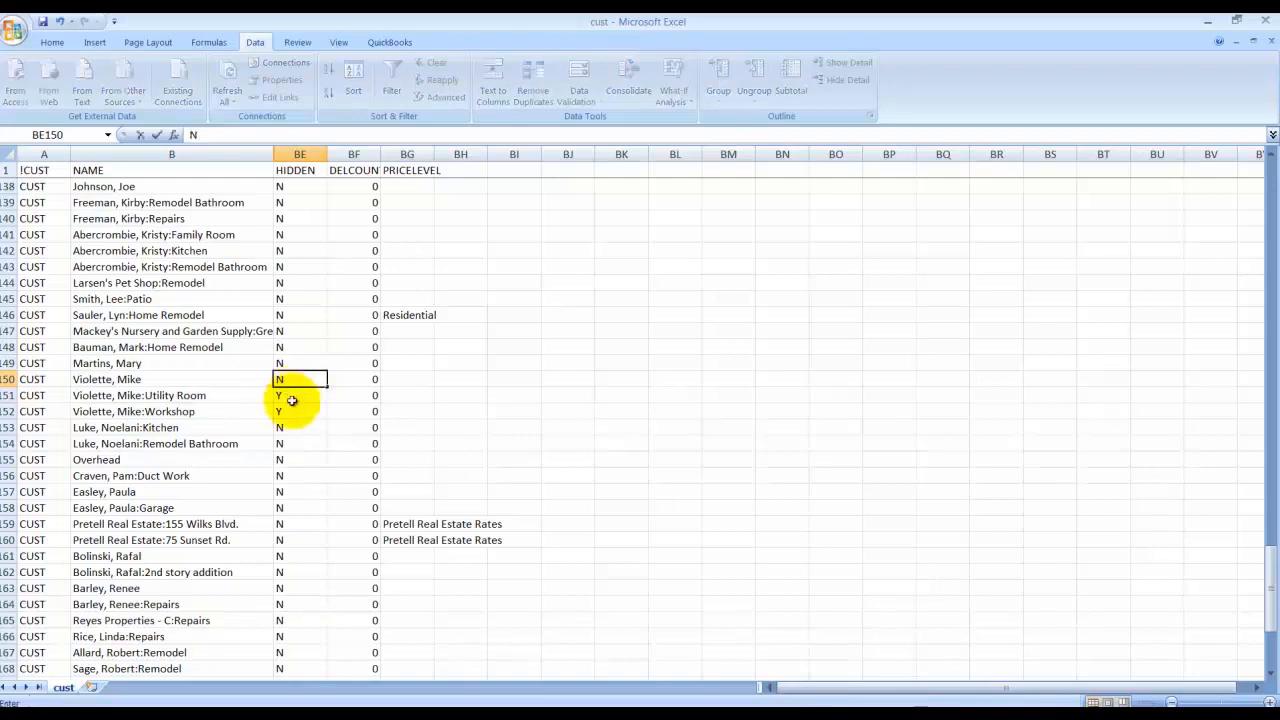
{"action": "left_click", "coordinate": [295, 408]}
{"action": "type", "text": "N"}
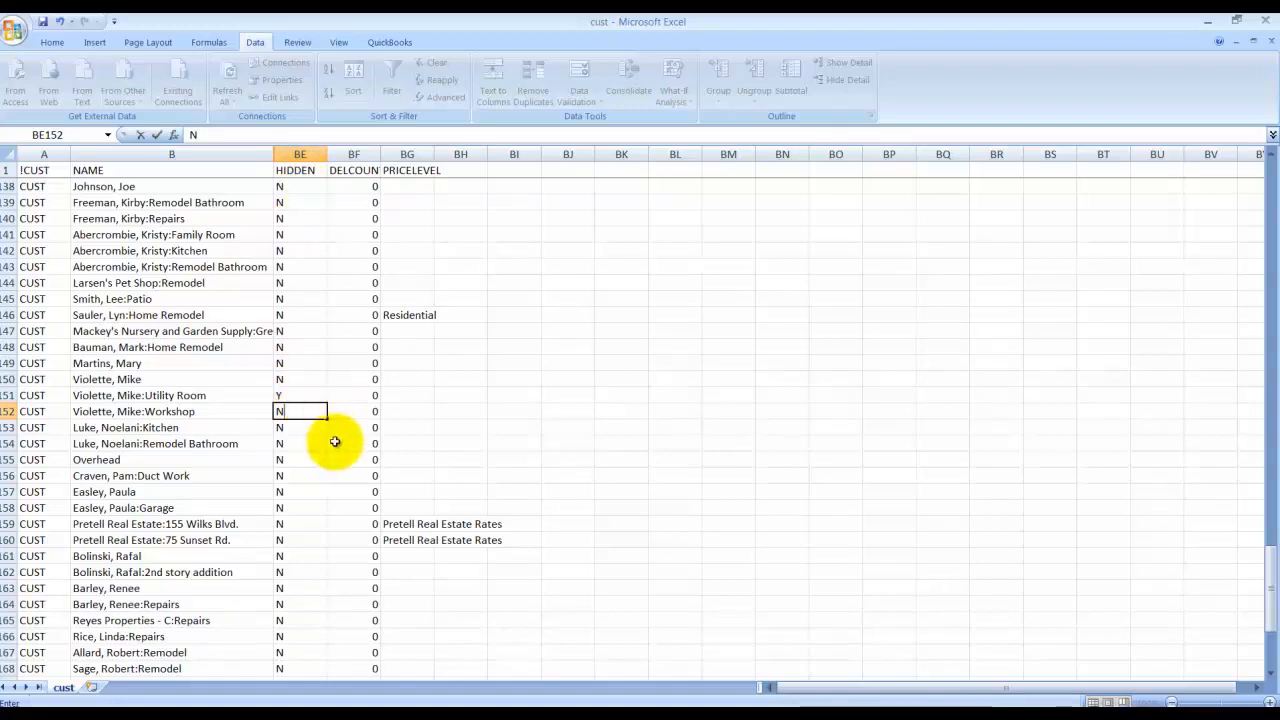
{"action": "scroll", "coordinate": [328, 437], "scroll_direction": "down", "scroll_amount": 1}
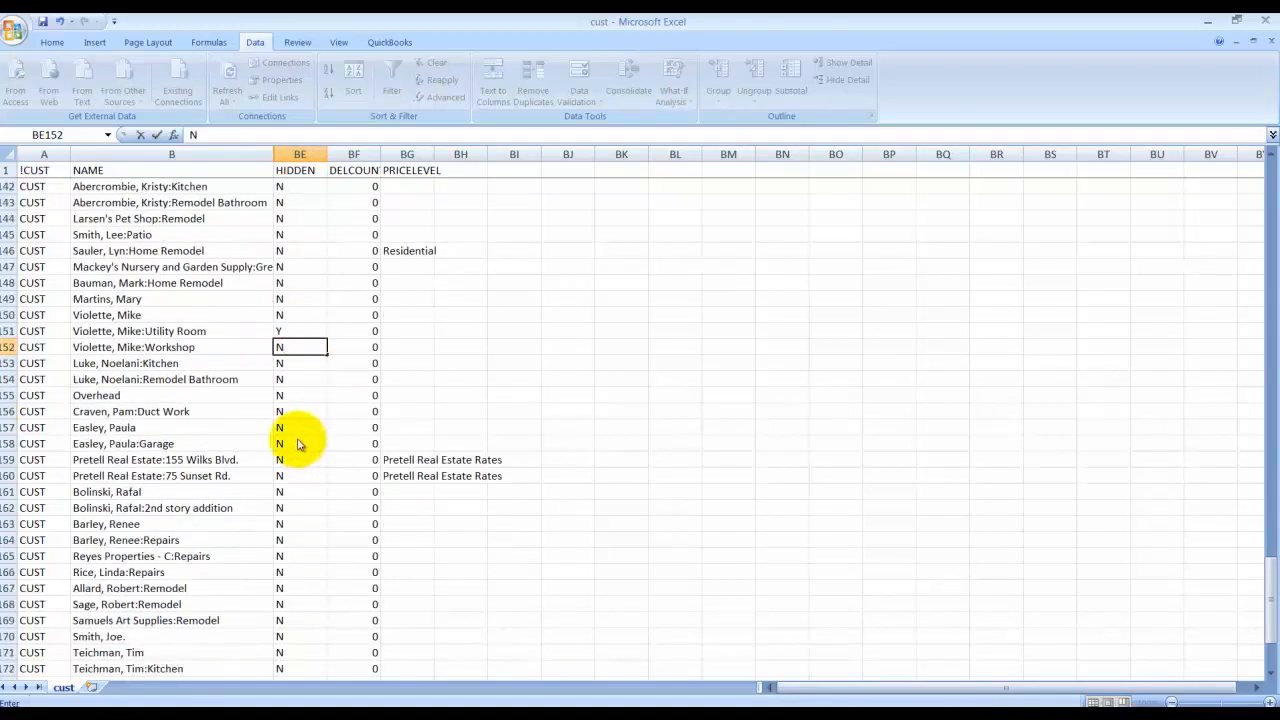
{"action": "left_click", "coordinate": [567, 331]}
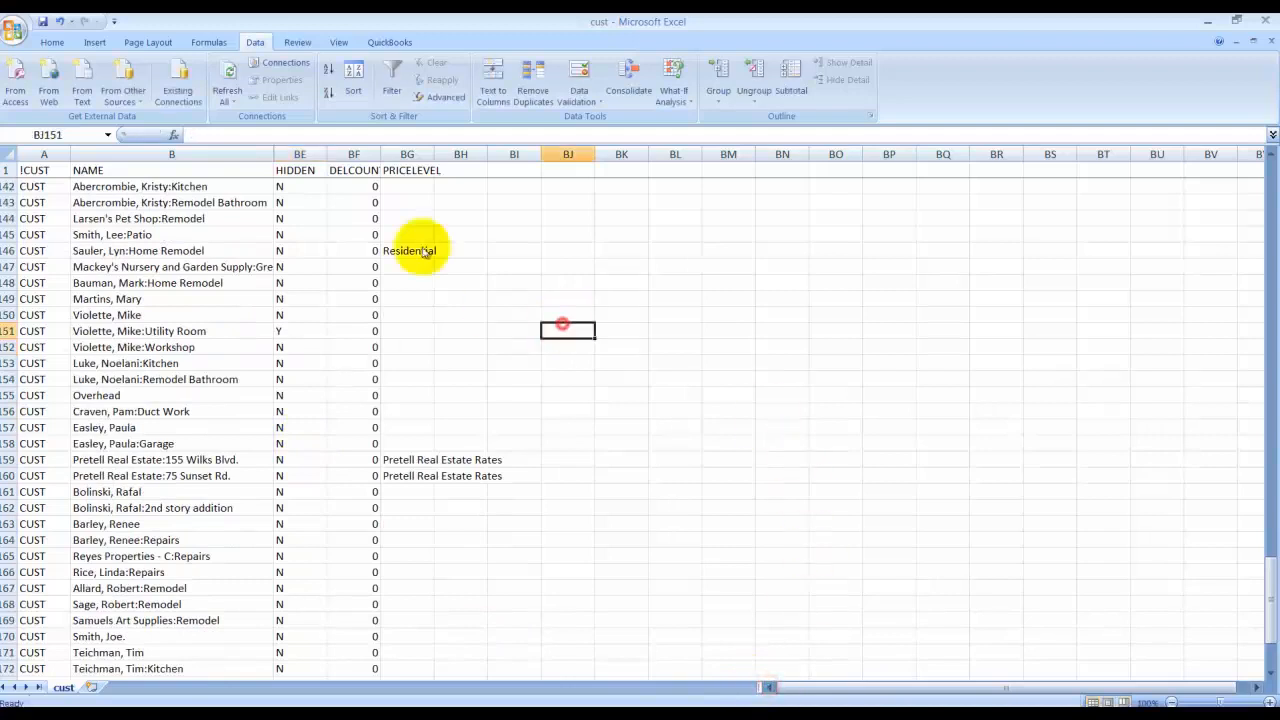
Save the cust file, keeping the tab-delimited text format, and close it without saving again
{"action": "left_click", "coordinate": [42, 21]}
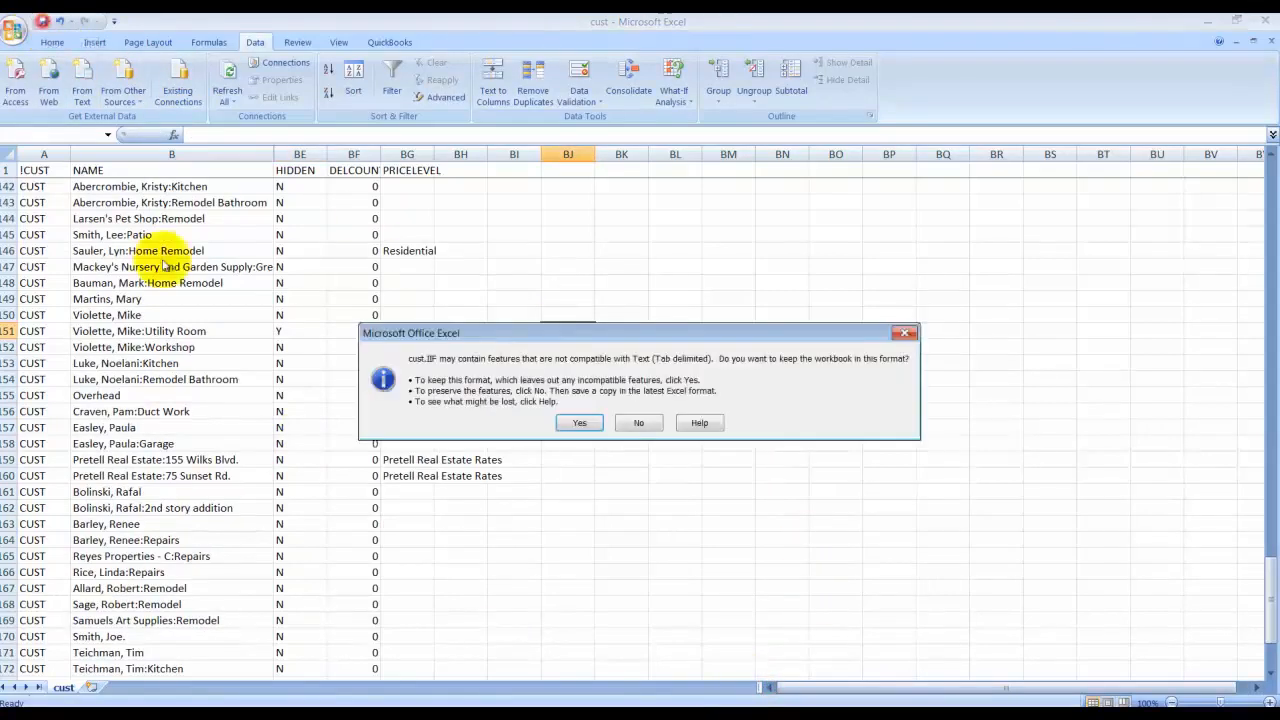
{"action": "left_click", "coordinate": [566, 421]}
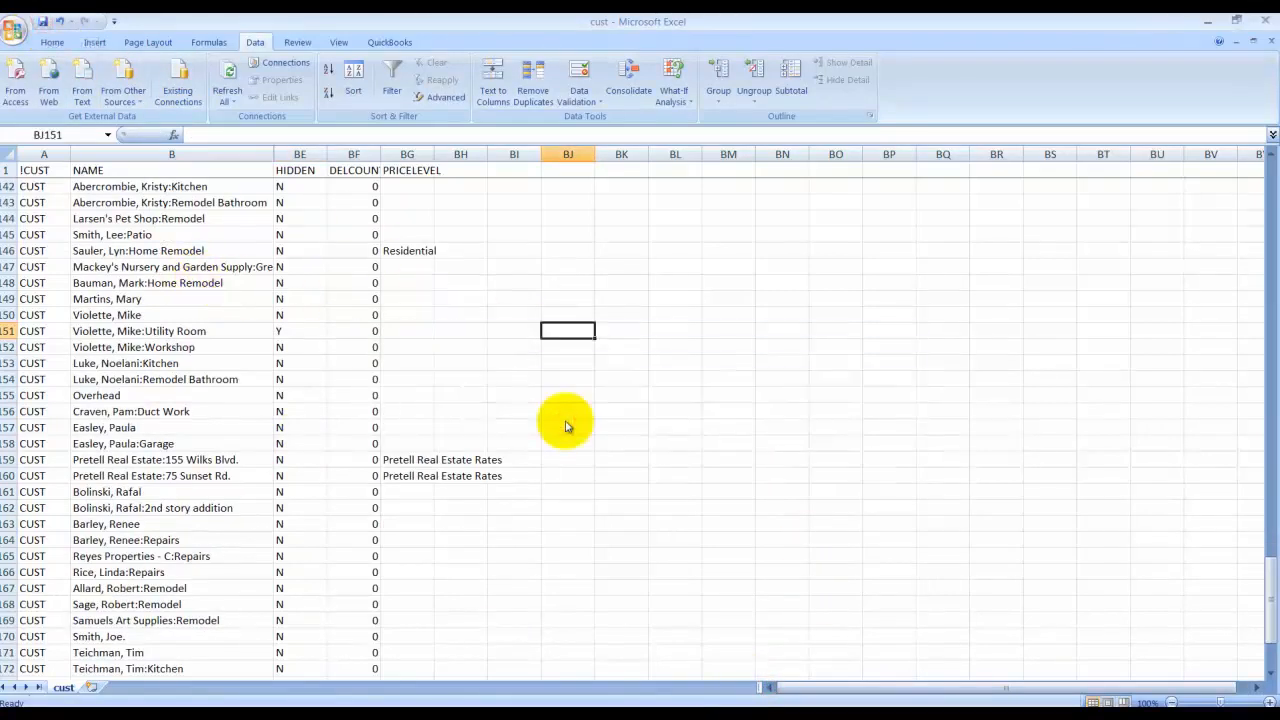
{"action": "left_click", "coordinate": [1268, 42]}
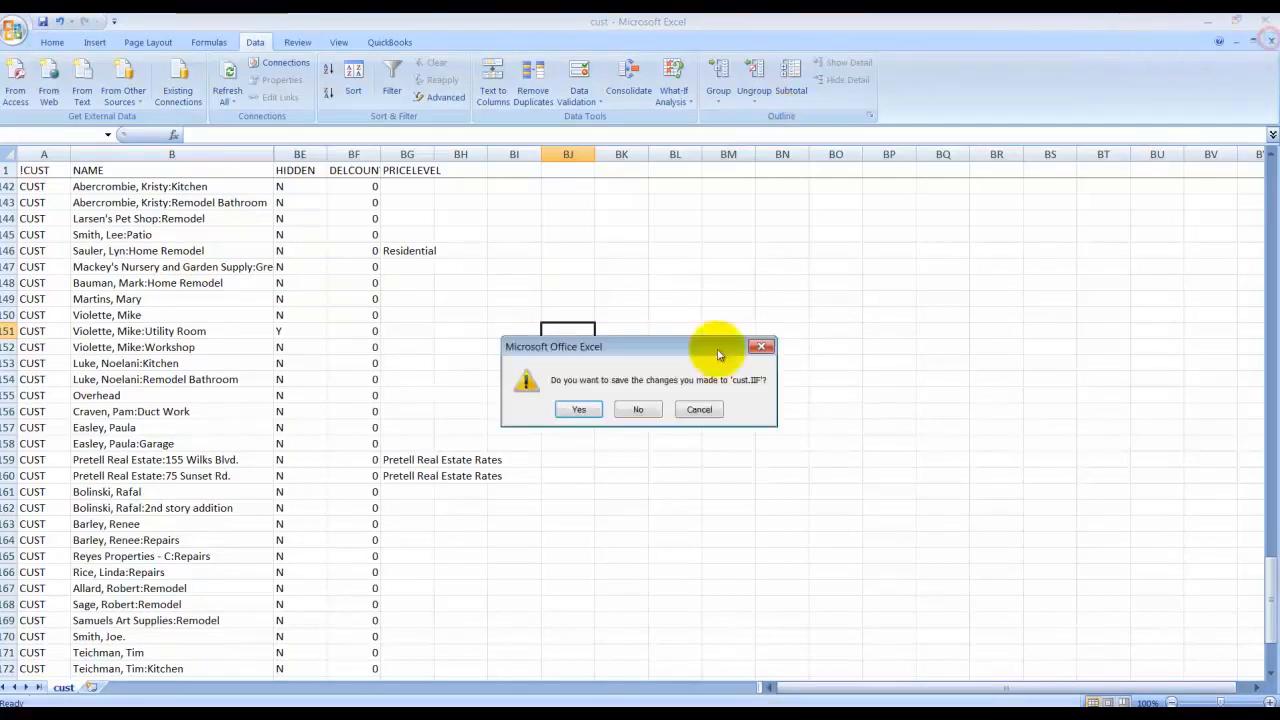
{"action": "left_click", "coordinate": [639, 412]}
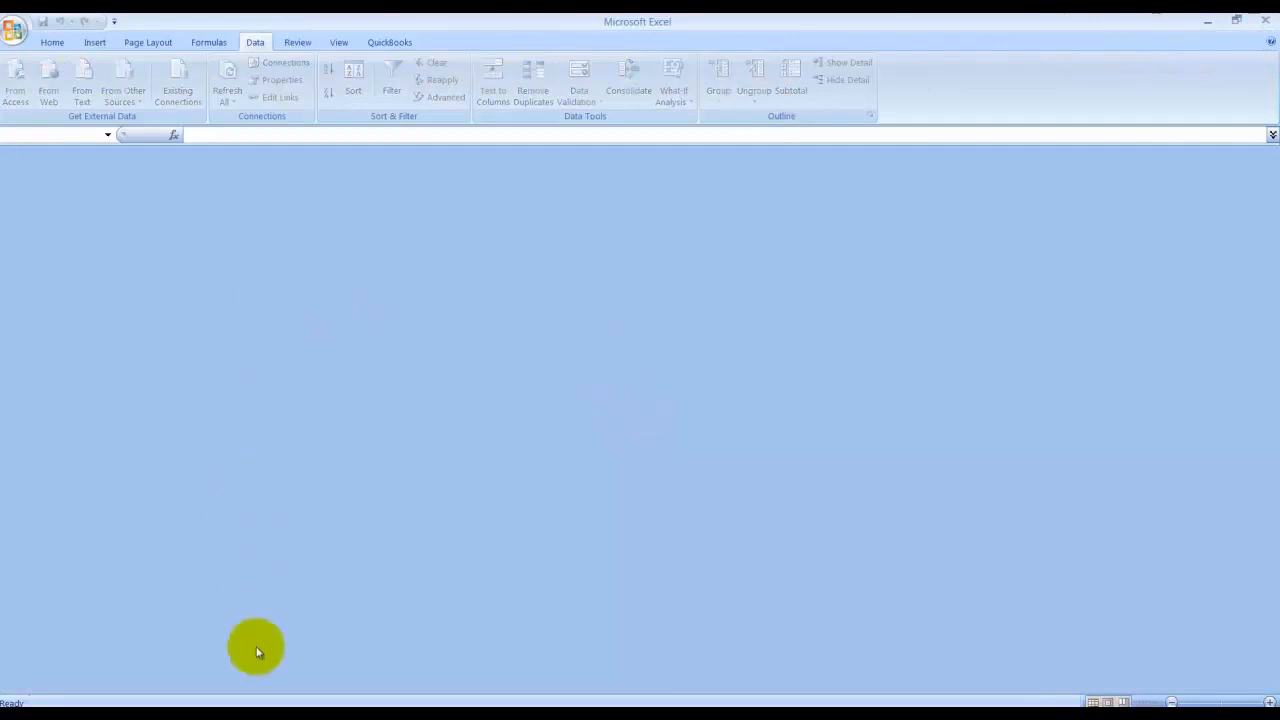
Switch to QuickBooks and create a local backup of the company file in the Demo Files folder, keeping the current backup options
{"action": "left_click", "coordinate": [224, 703]}
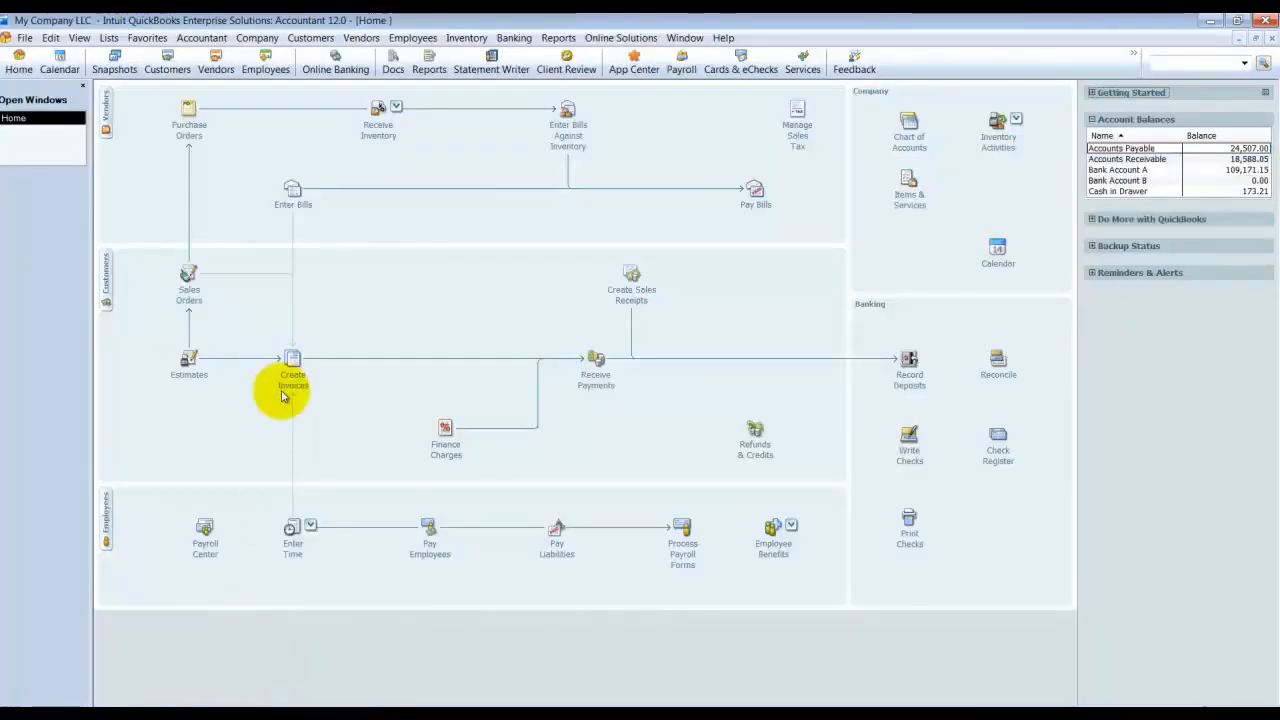
{"action": "left_click", "coordinate": [22, 38]}
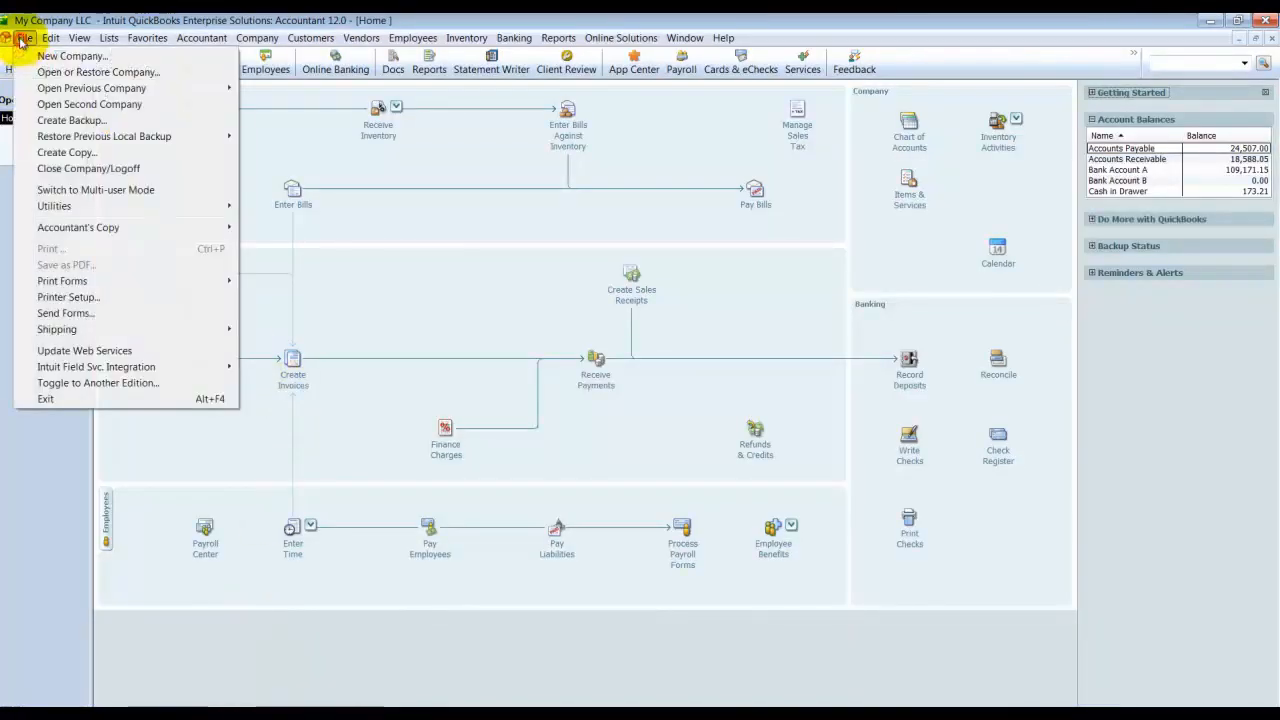
{"action": "left_click", "coordinate": [71, 120]}
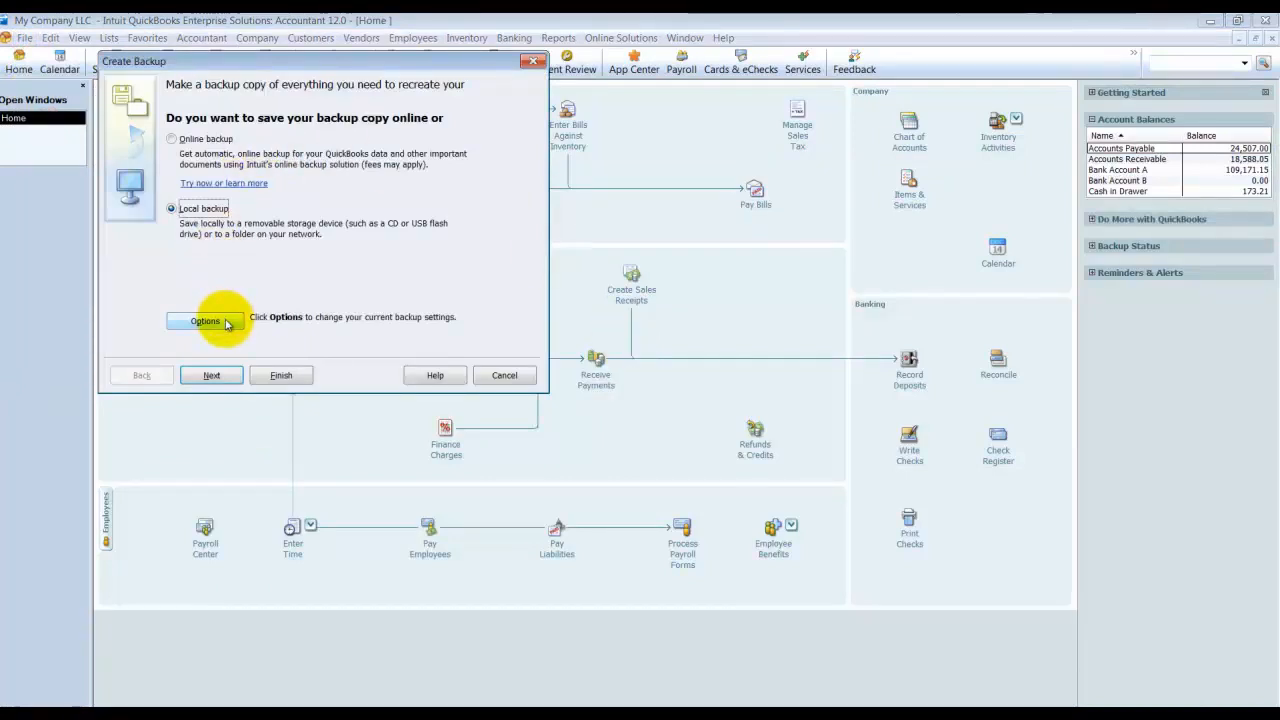
{"action": "left_click", "coordinate": [206, 321]}
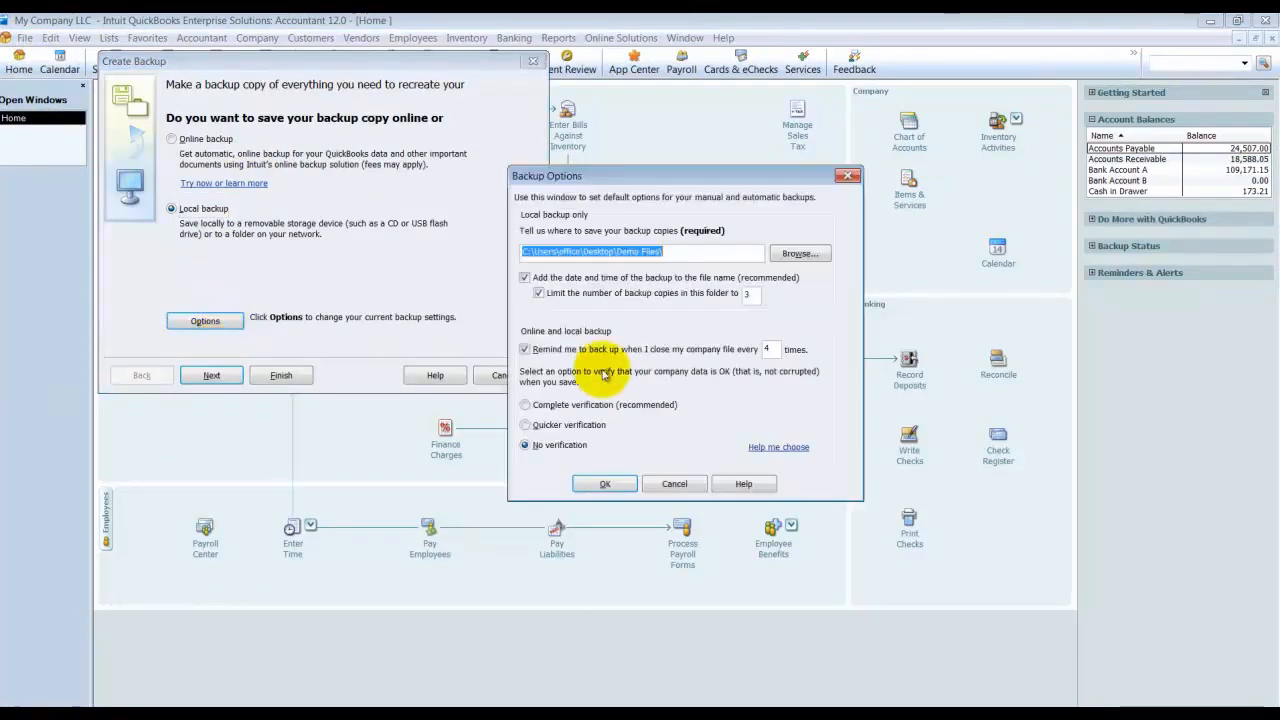
{"action": "left_click", "coordinate": [604, 484]}
{"action": "left_click", "coordinate": [667, 287]}
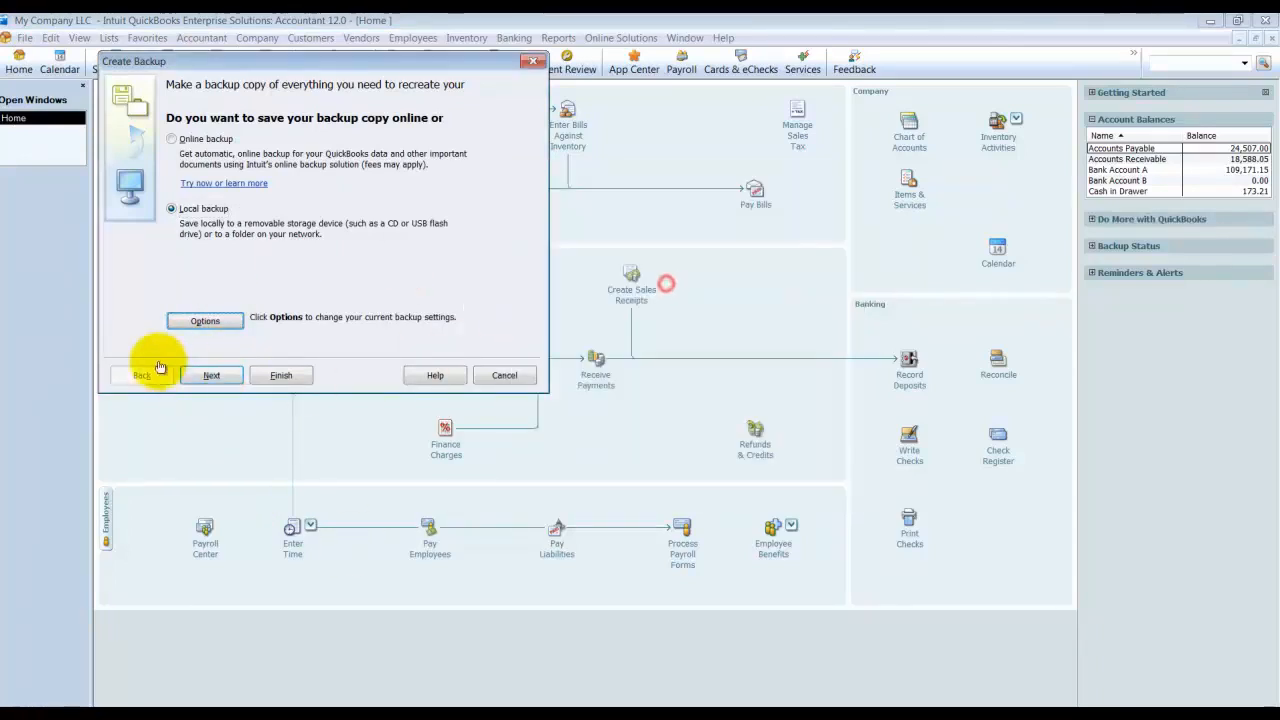
{"action": "left_click", "coordinate": [283, 375]}
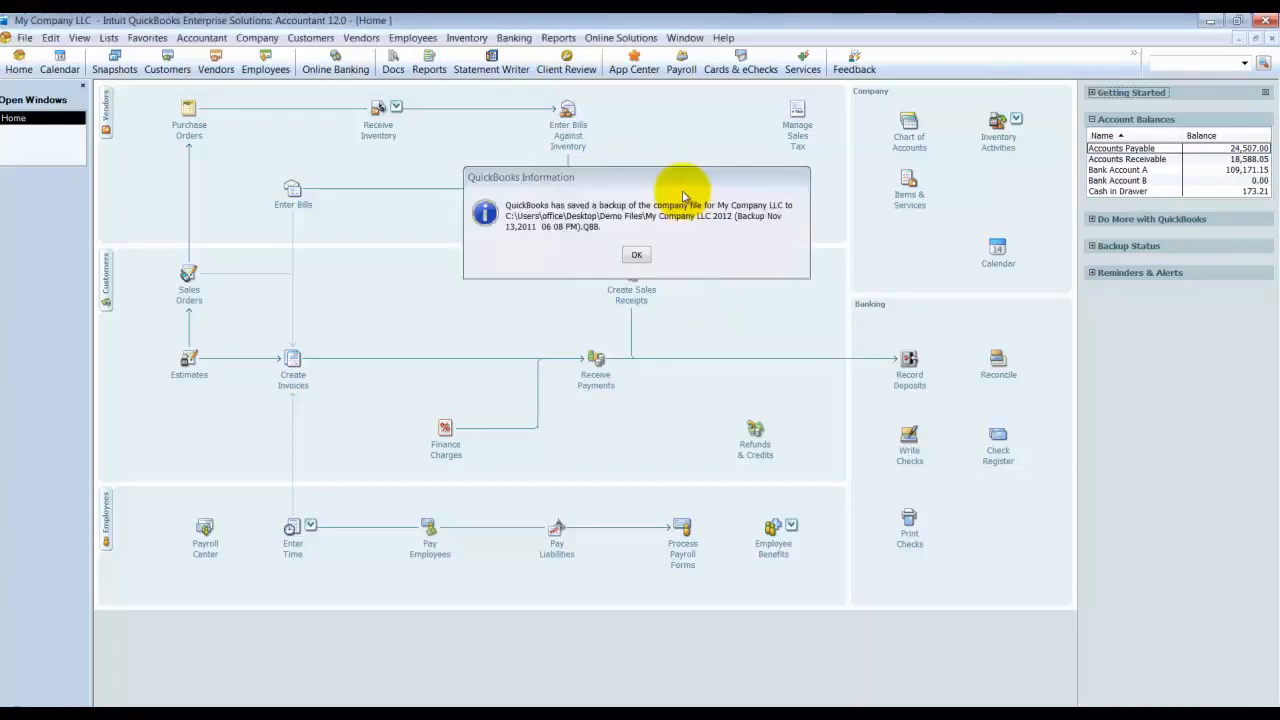
{"action": "left_click", "coordinate": [637, 256]}
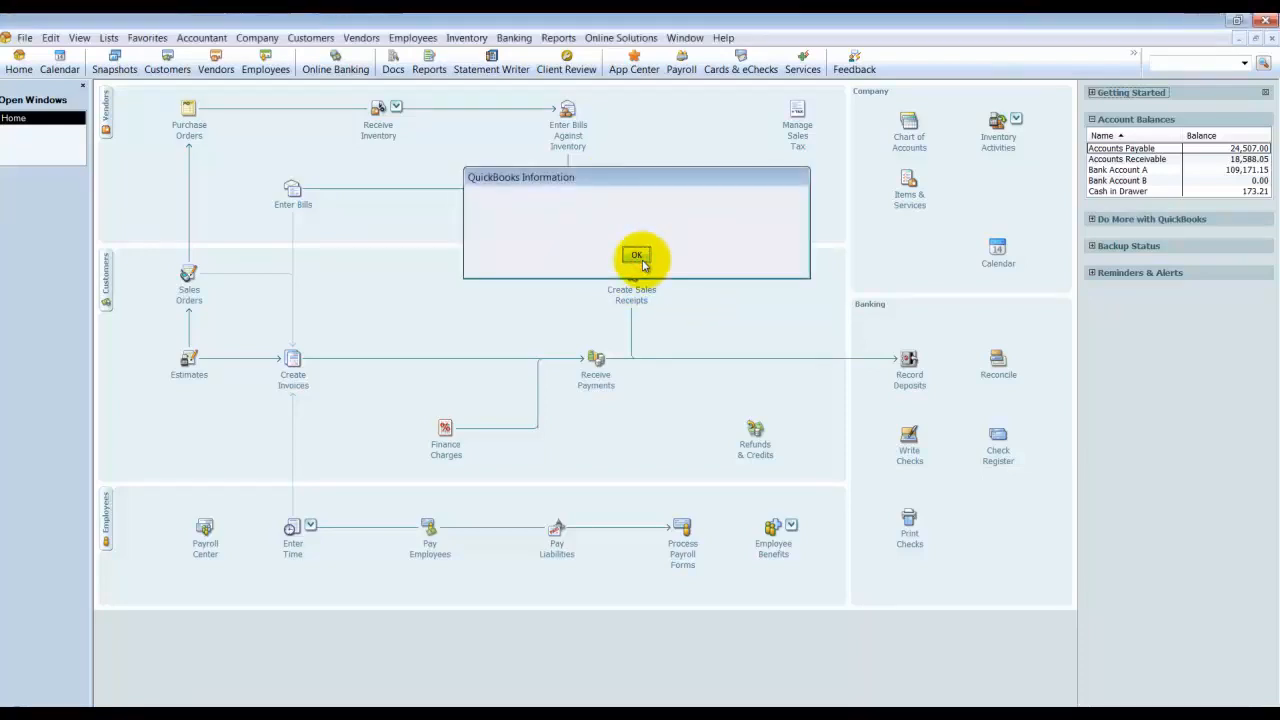
Import the edited cust IIF file from the Demo Files folder into the company file
{"action": "left_click", "coordinate": [25, 40]}
{"action": "mouse_move", "coordinate": [81, 206]}
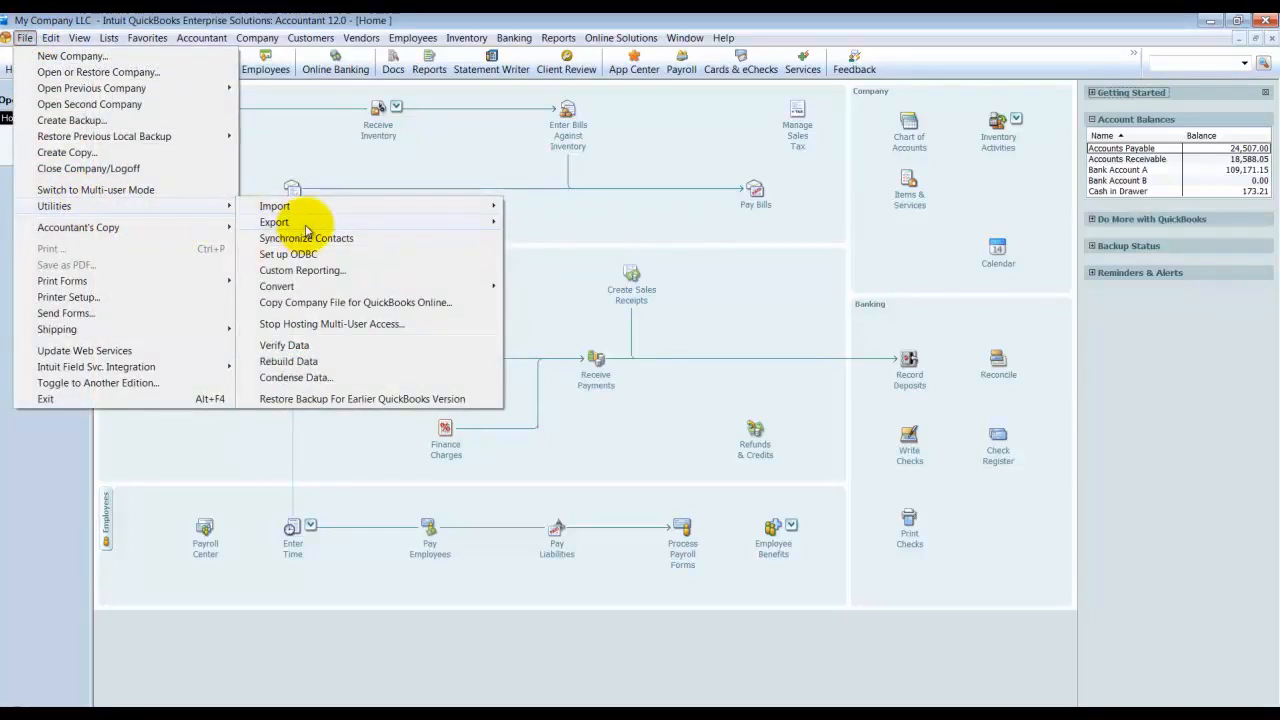
{"action": "mouse_move", "coordinate": [306, 220]}
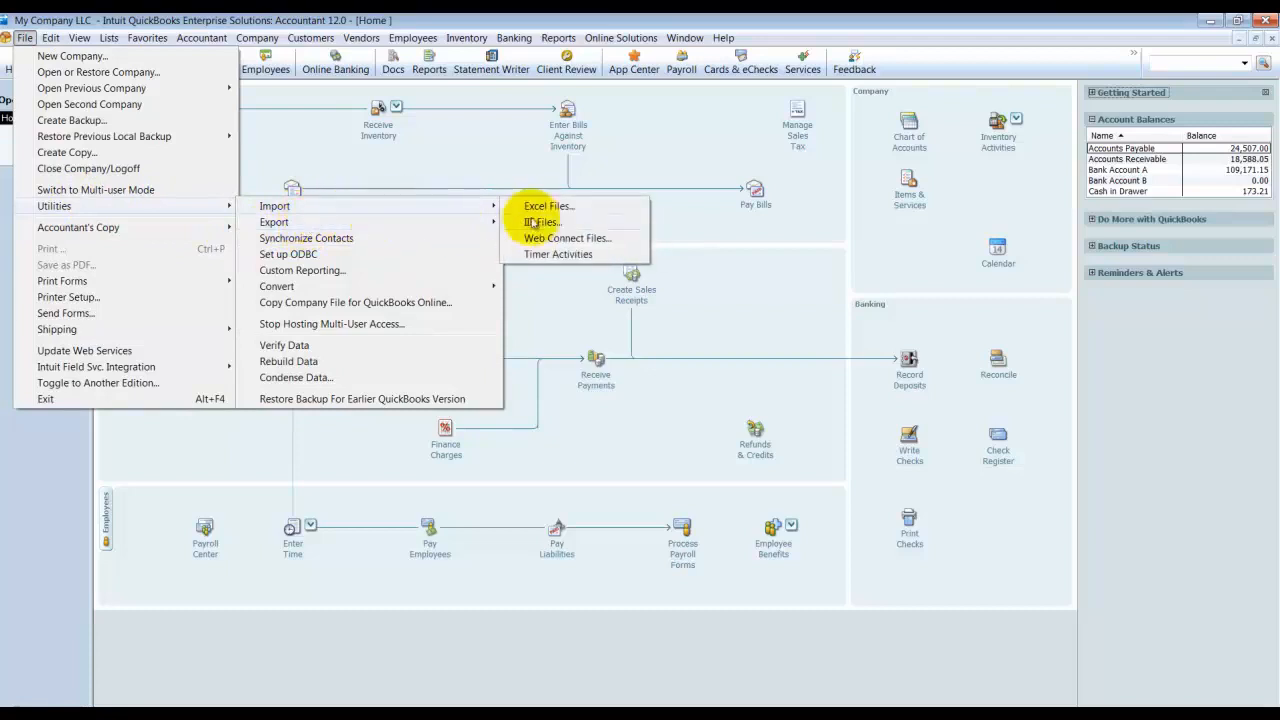
{"action": "left_click", "coordinate": [541, 222]}
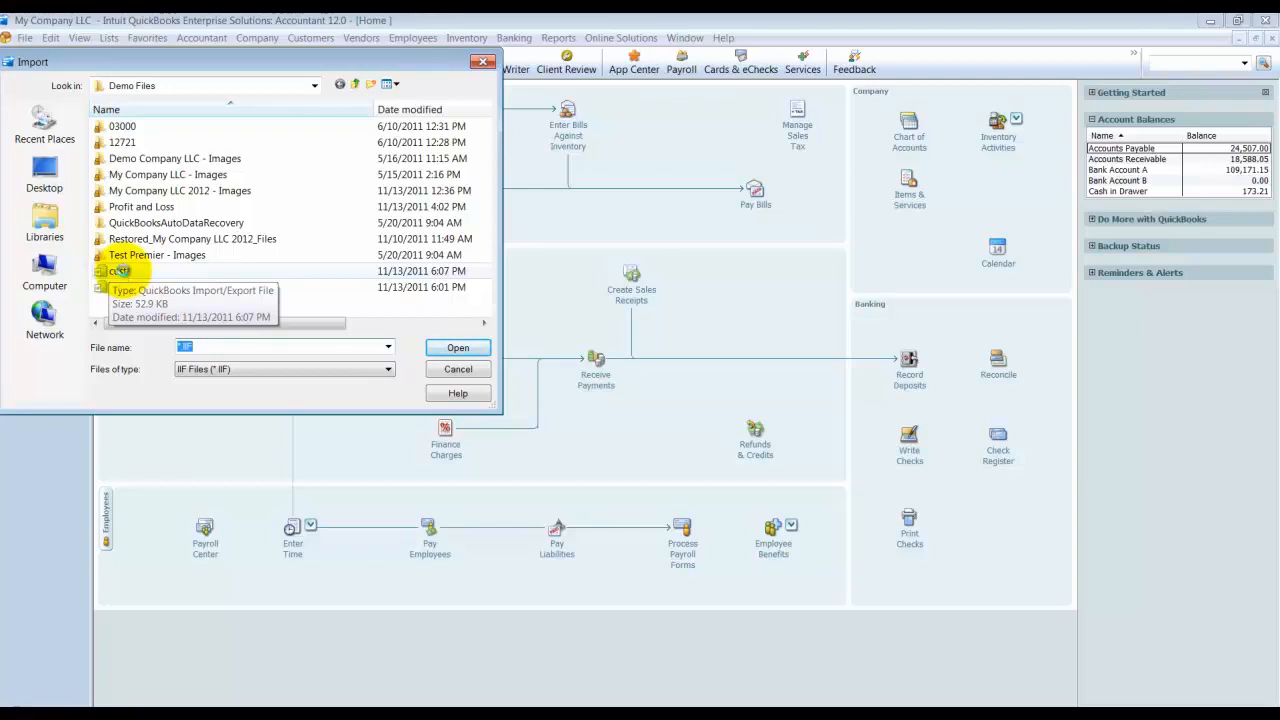
{"action": "double_click", "coordinate": [118, 271]}
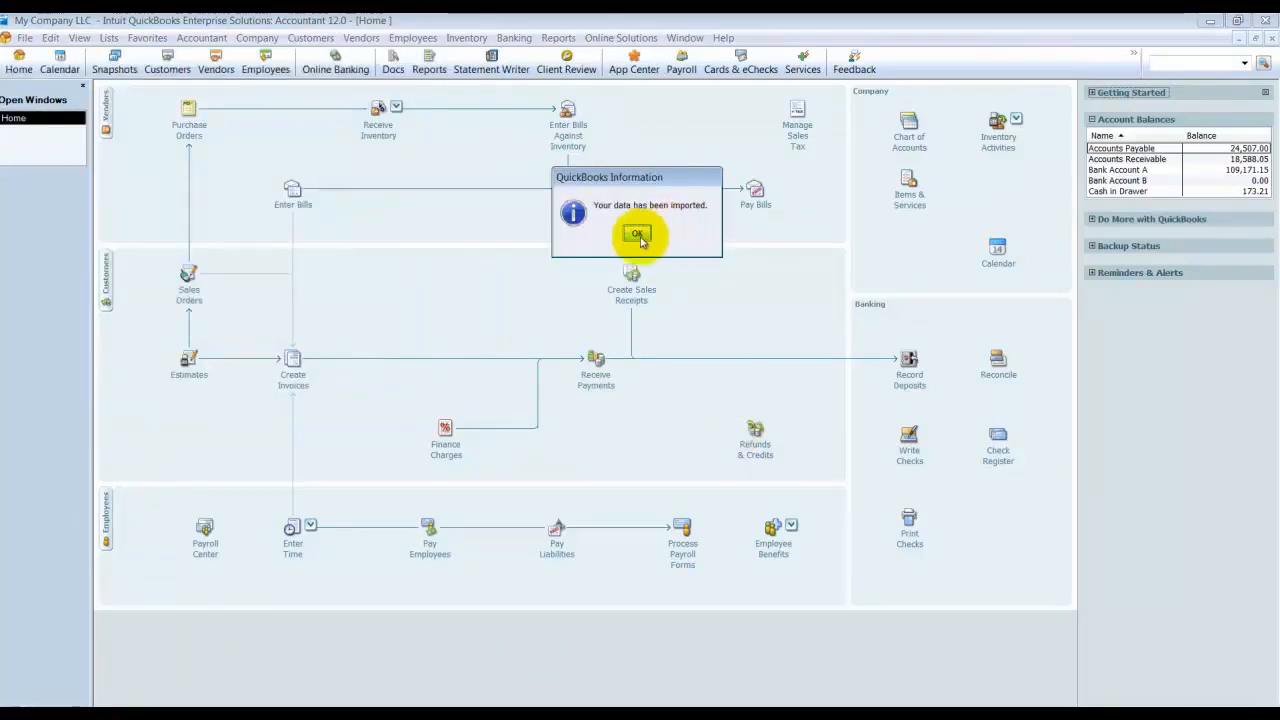
{"action": "left_click", "coordinate": [638, 236]}
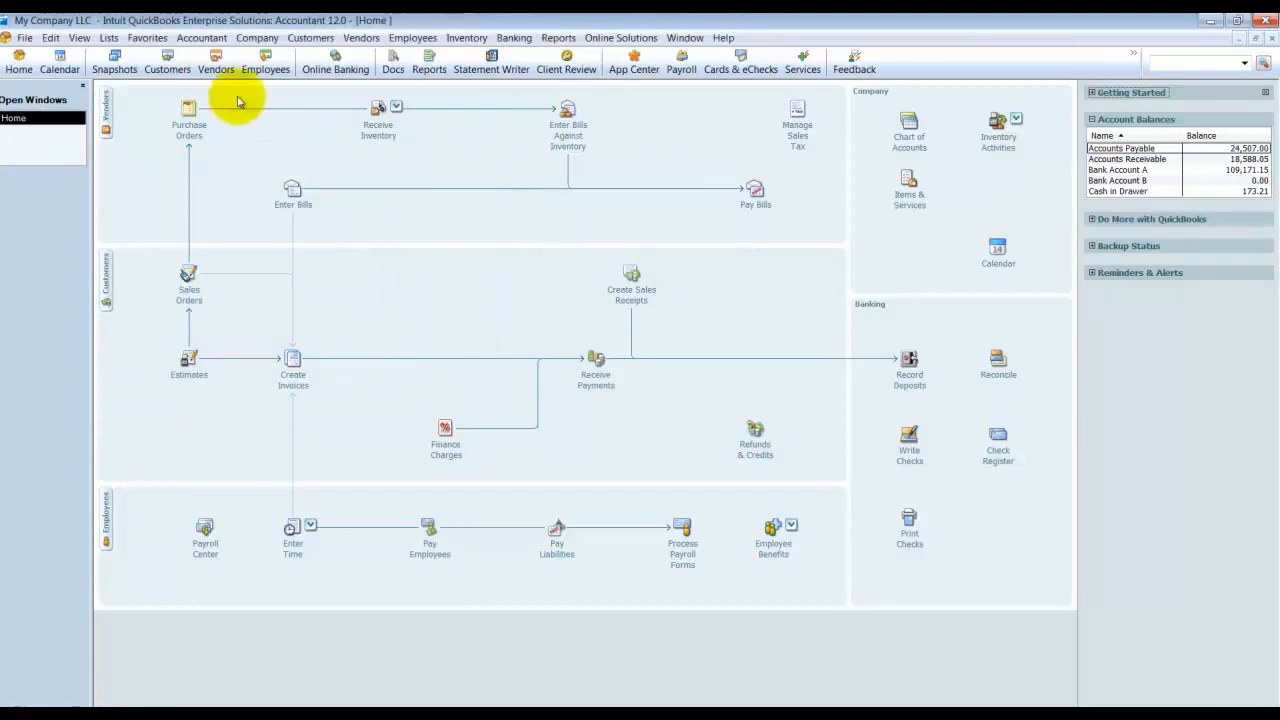
List All Customers in the Customer Center, widen the Name column, check which customers and jobs are inactive, and close the center
{"action": "left_click", "coordinate": [166, 68]}
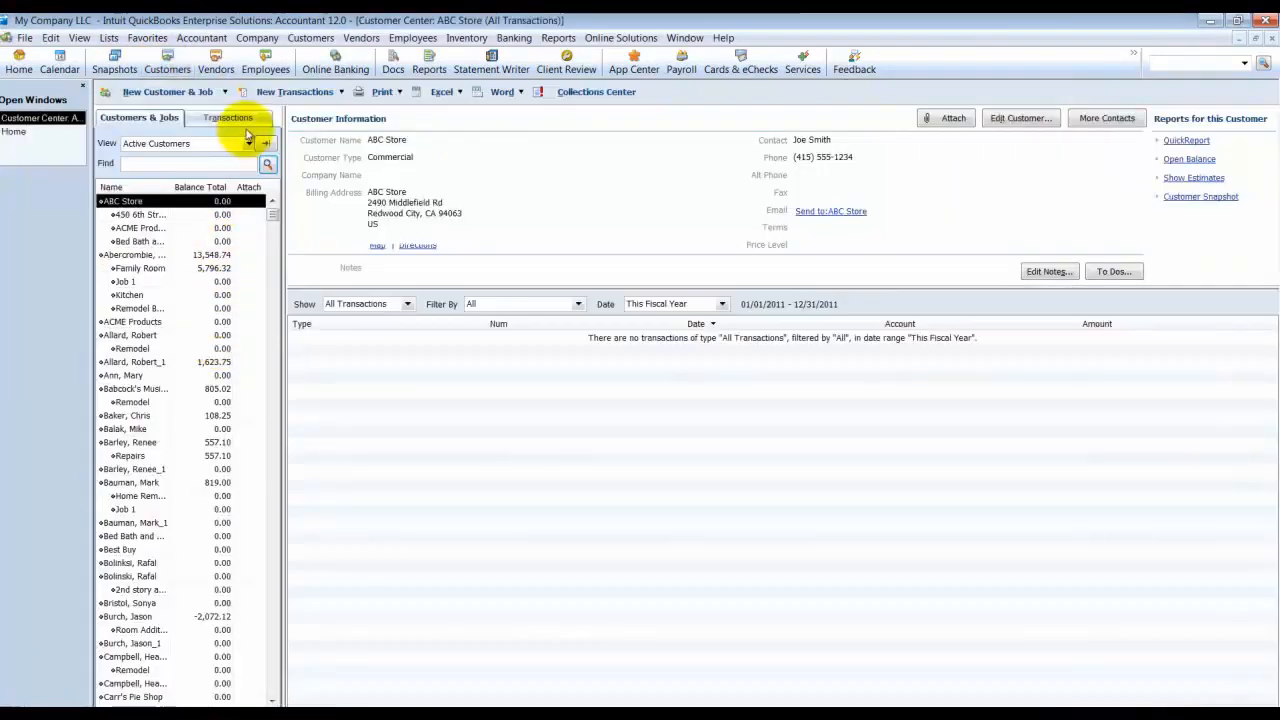
{"action": "left_click", "coordinate": [248, 143]}
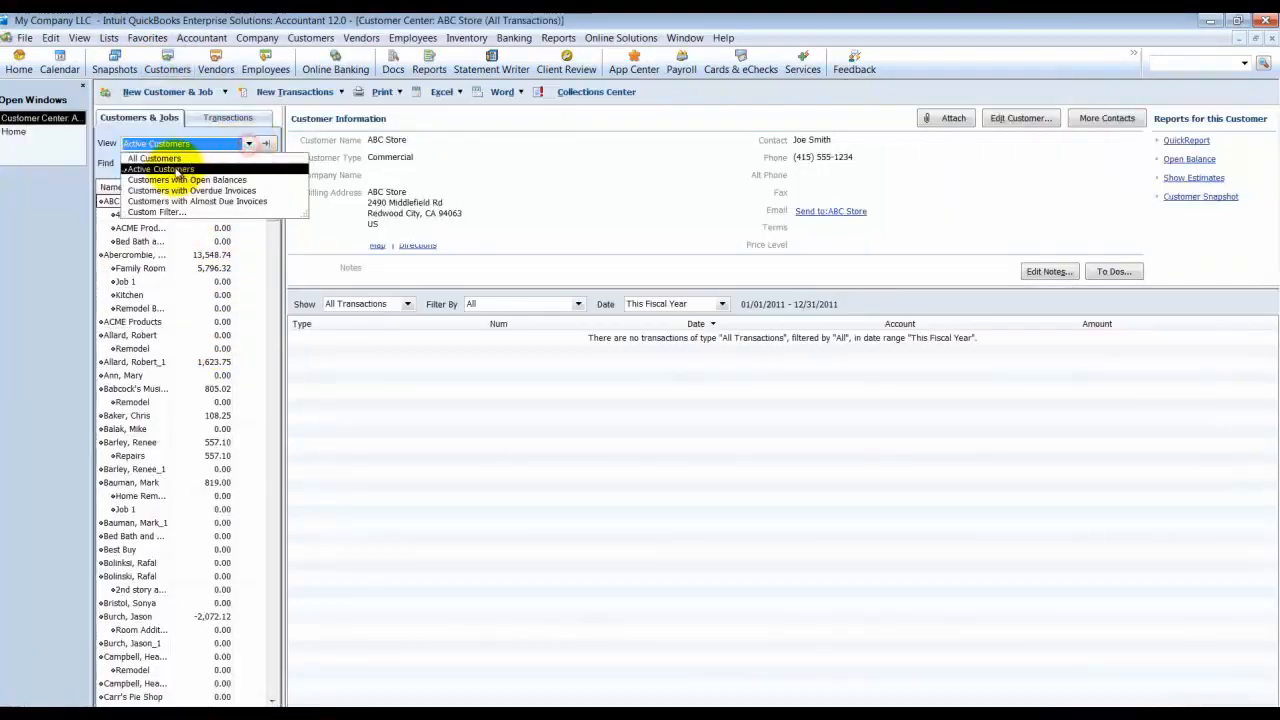
{"action": "left_click", "coordinate": [160, 158]}
{"action": "scroll", "coordinate": [223, 486], "scroll_direction": "down", "scroll_amount": 5}
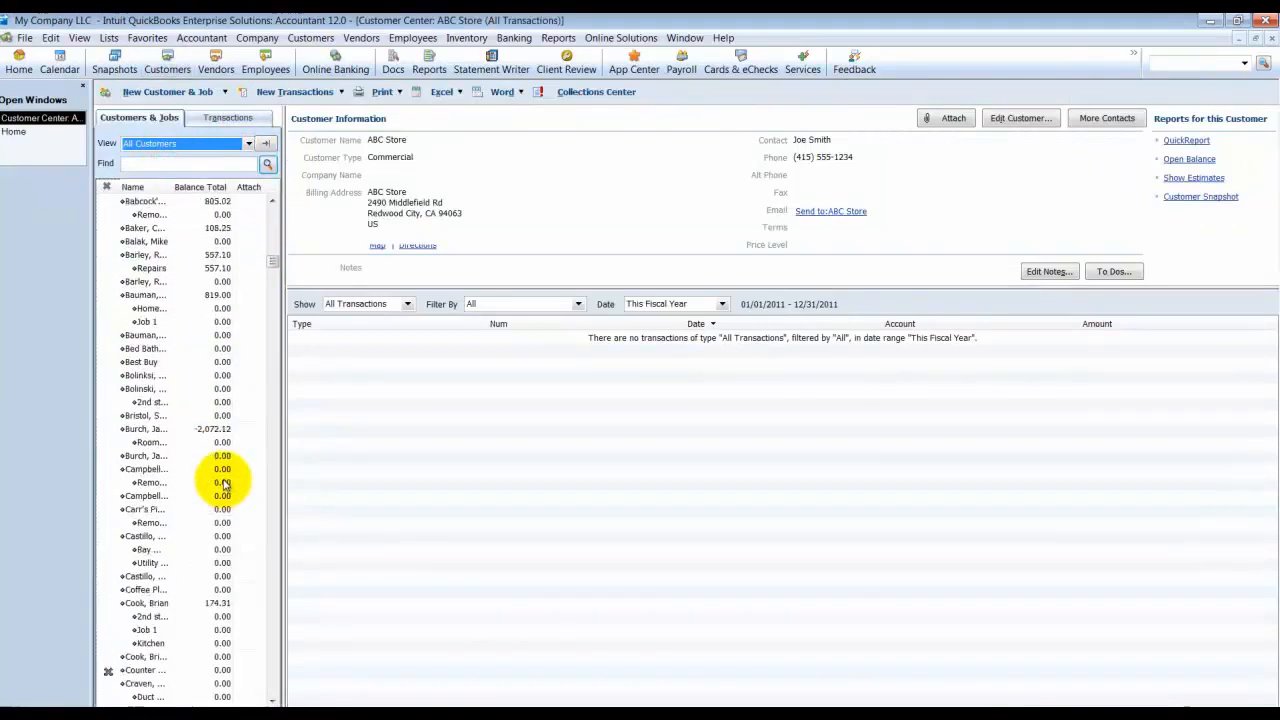
{"action": "scroll", "coordinate": [223, 483], "scroll_direction": "down", "scroll_amount": 5}
{"action": "left_click_drag", "start_coordinate": [171, 187], "coordinate": [219, 186]}
{"action": "scroll", "coordinate": [181, 467], "scroll_direction": "down", "scroll_amount": 3}
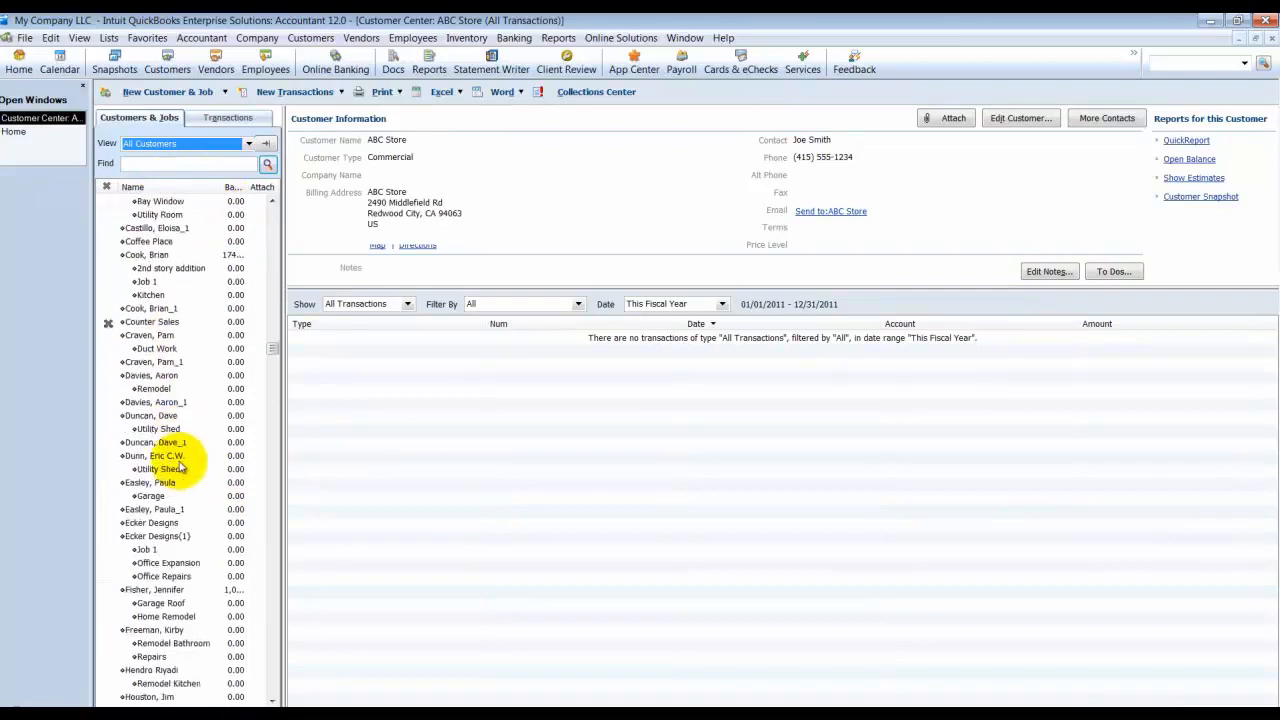
{"action": "scroll", "coordinate": [180, 467], "scroll_direction": "down", "scroll_amount": 20}
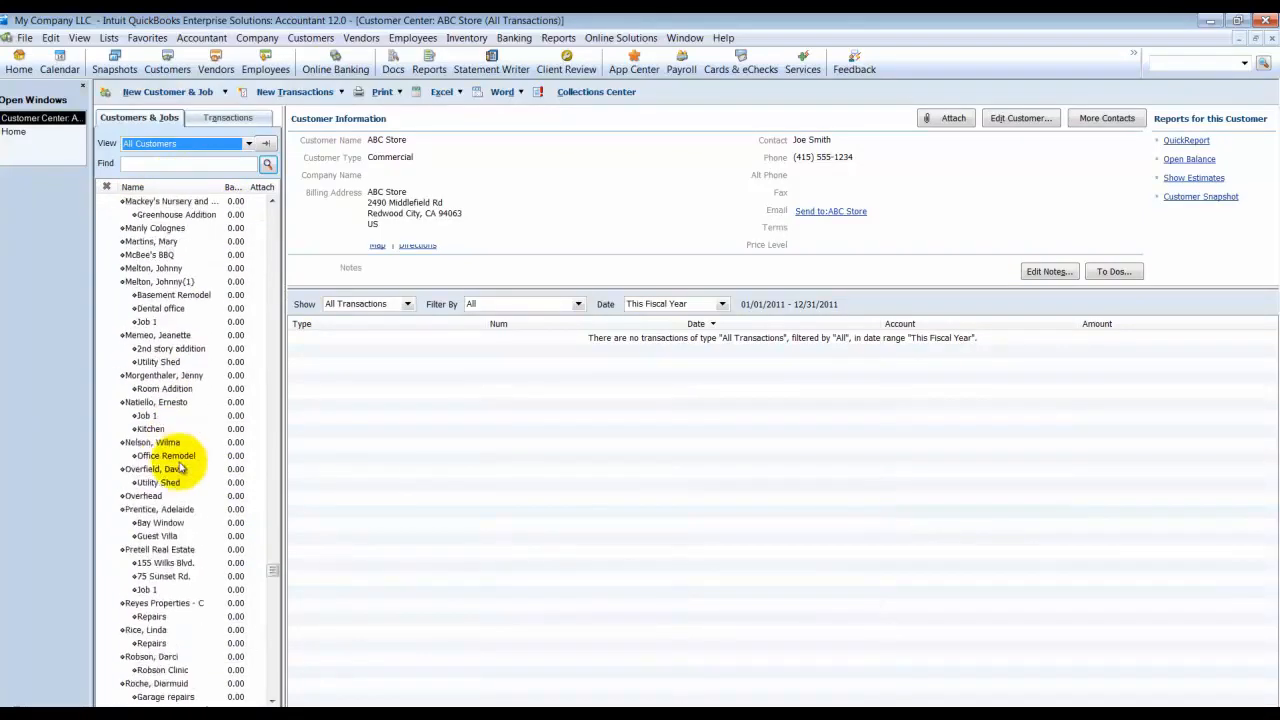
{"action": "scroll", "coordinate": [181, 467], "scroll_direction": "down", "scroll_amount": 11}
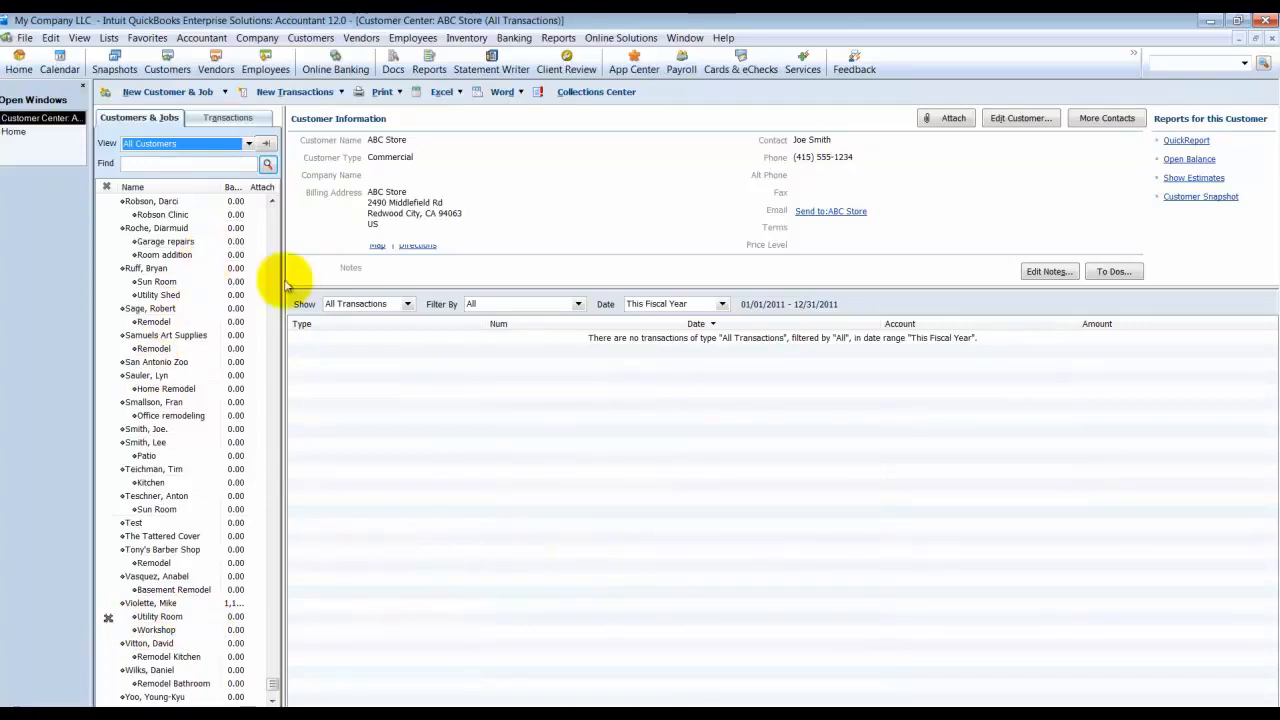
{"action": "left_click", "coordinate": [1270, 38]}
Switch to Excel and open the items IIF file from the Demo Files folder, accepting the default text import settings
{"action": "left_click", "coordinate": [270, 703]}
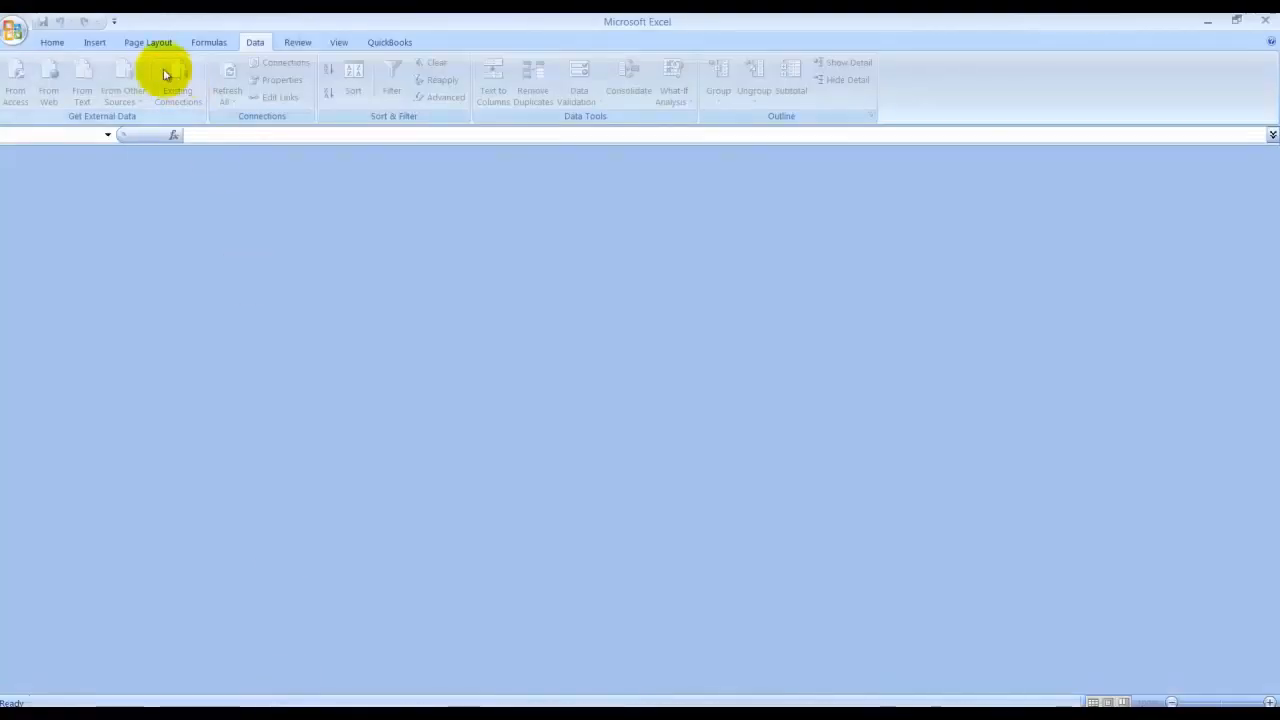
{"action": "left_click", "coordinate": [22, 28]}
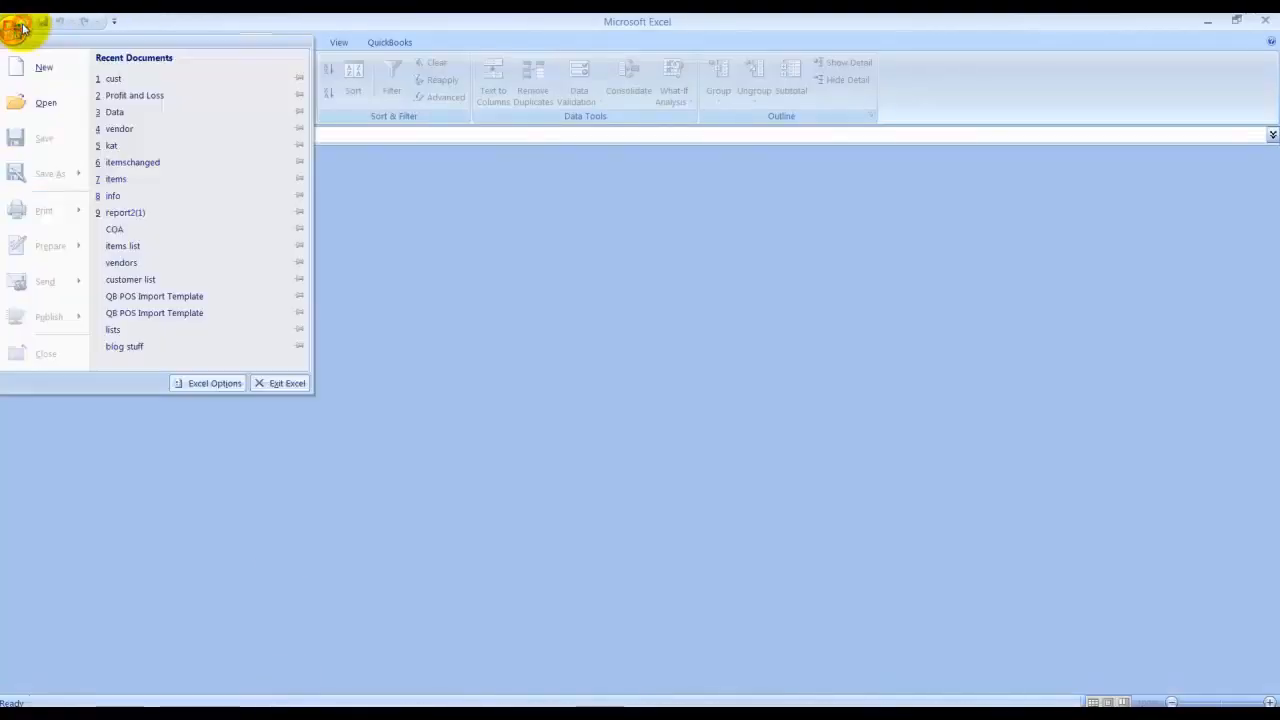
{"action": "left_click", "coordinate": [36, 97]}
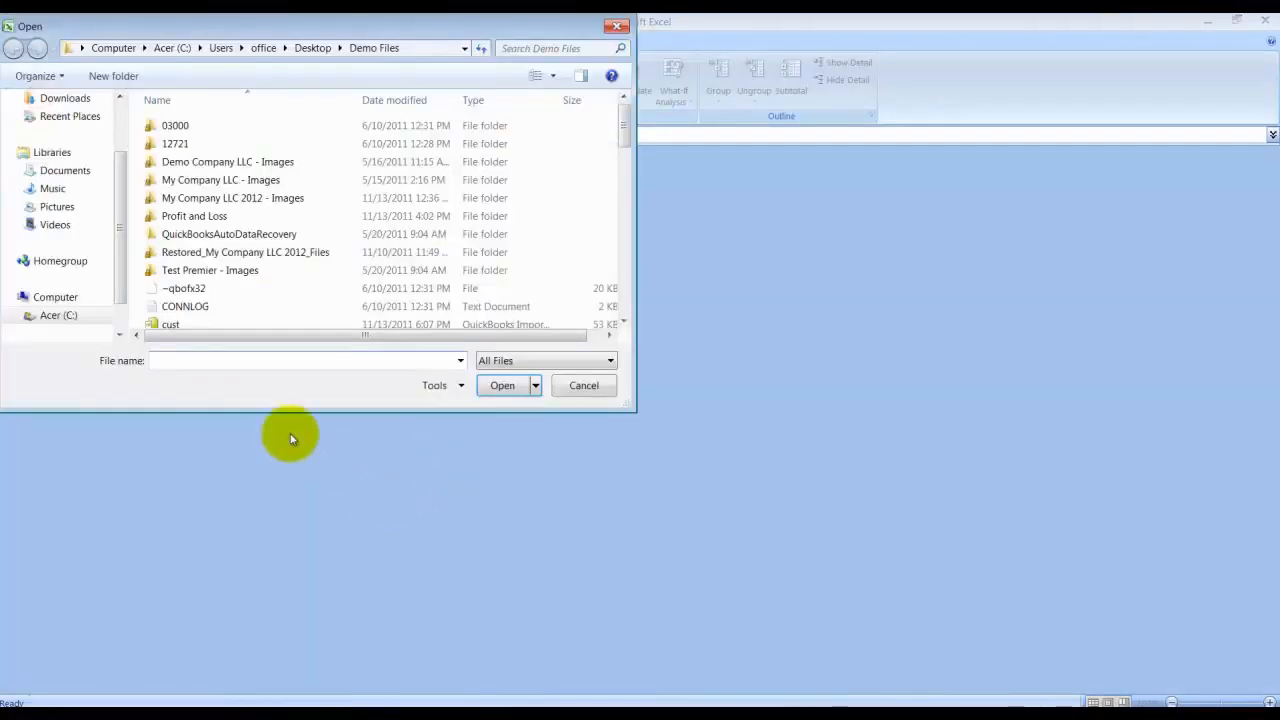
{"action": "left_click", "coordinate": [622, 305]}
{"action": "double_click", "coordinate": [175, 319]}
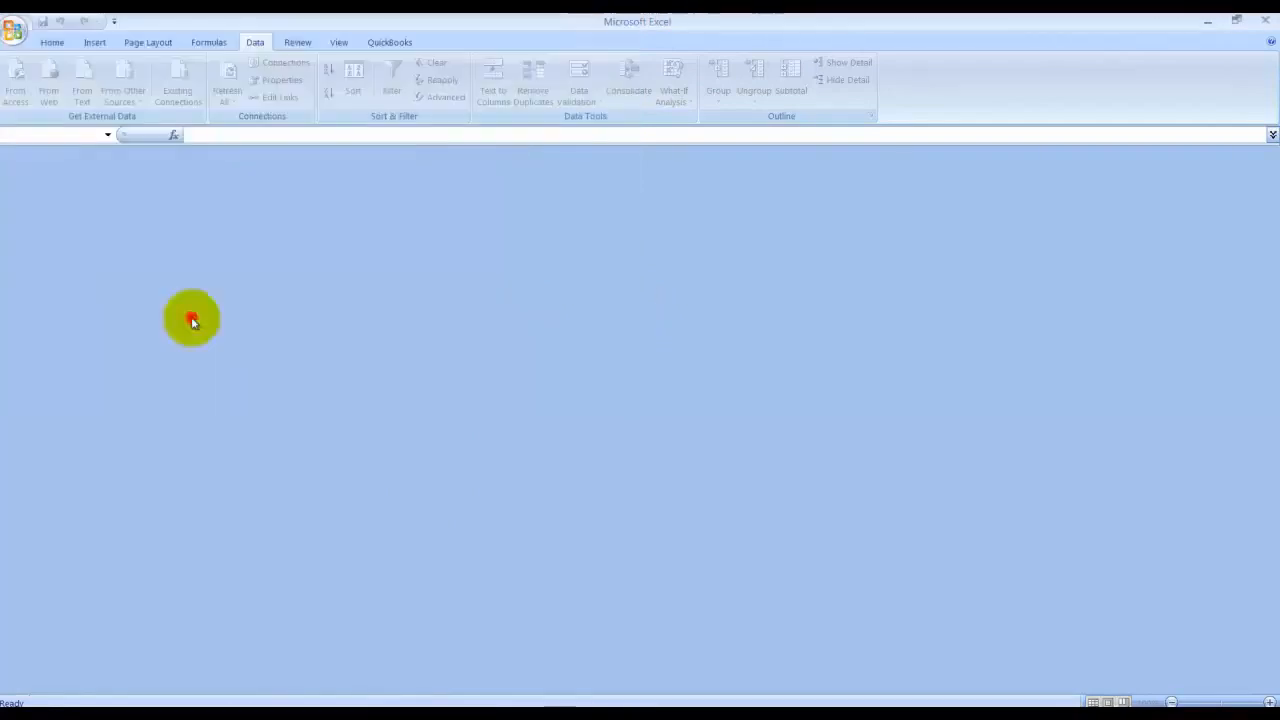
{"action": "left_click", "coordinate": [642, 388]}
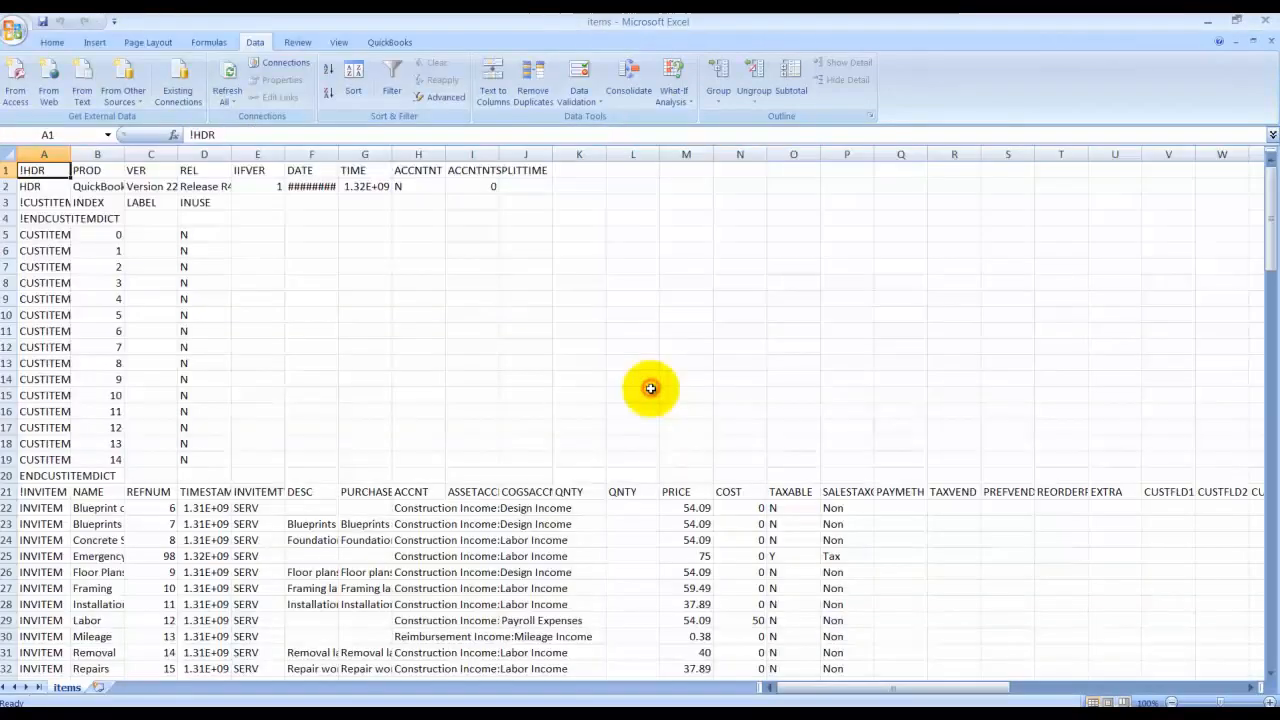
Delete rows 1 to 20 above the !INVITEM header row and widen the NAME column to show the full item names
{"action": "left_click_drag", "start_coordinate": [8, 476], "coordinate": [8, 170]}
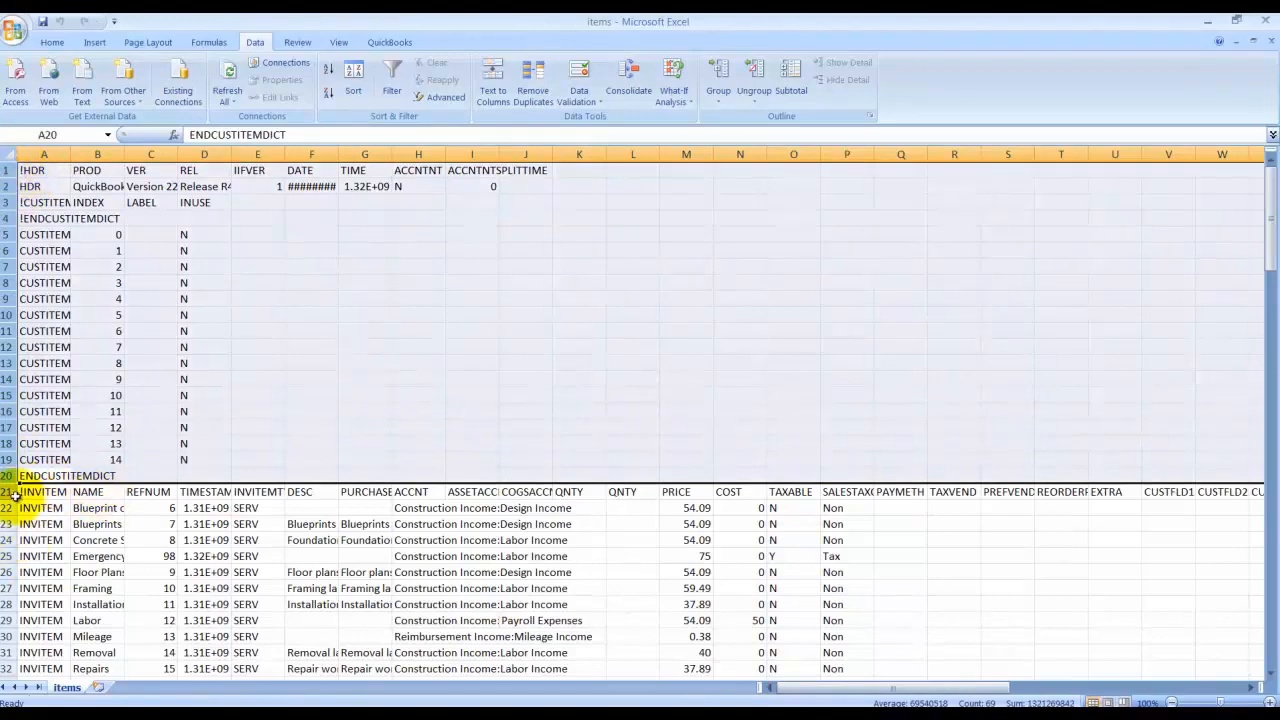
{"action": "right_click", "coordinate": [110, 355]}
{"action": "left_click", "coordinate": [160, 459]}
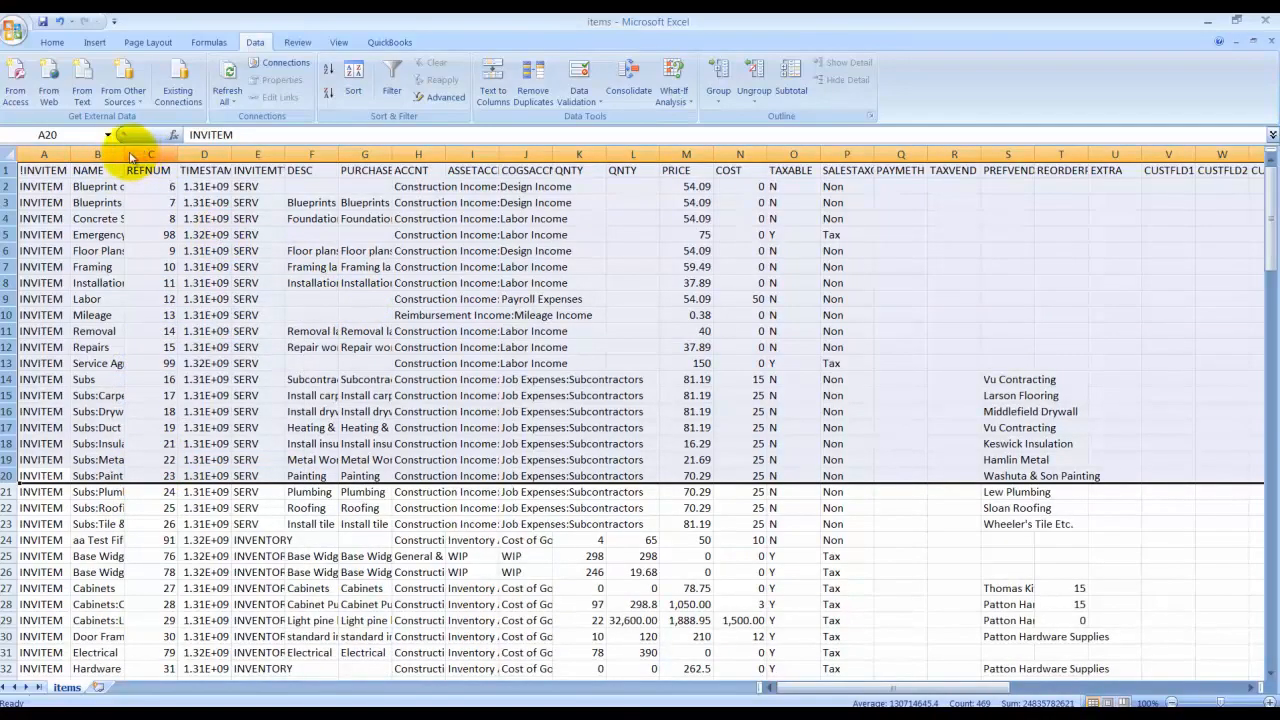
{"action": "left_click_drag", "start_coordinate": [124, 154], "coordinate": [222, 155]}
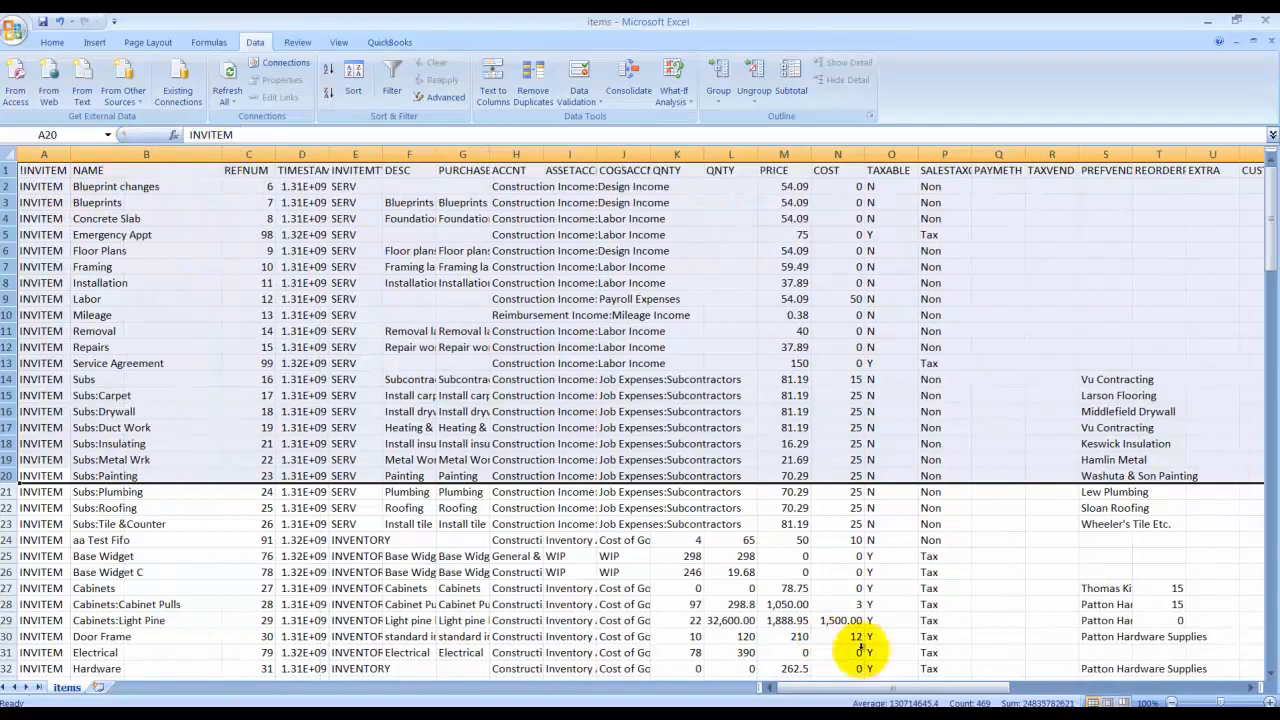
Hide columns C to AB, from REFNUM up to the column just before HIDDEN
{"action": "left_click_drag", "start_coordinate": [250, 155], "coordinate": [52, 163]}
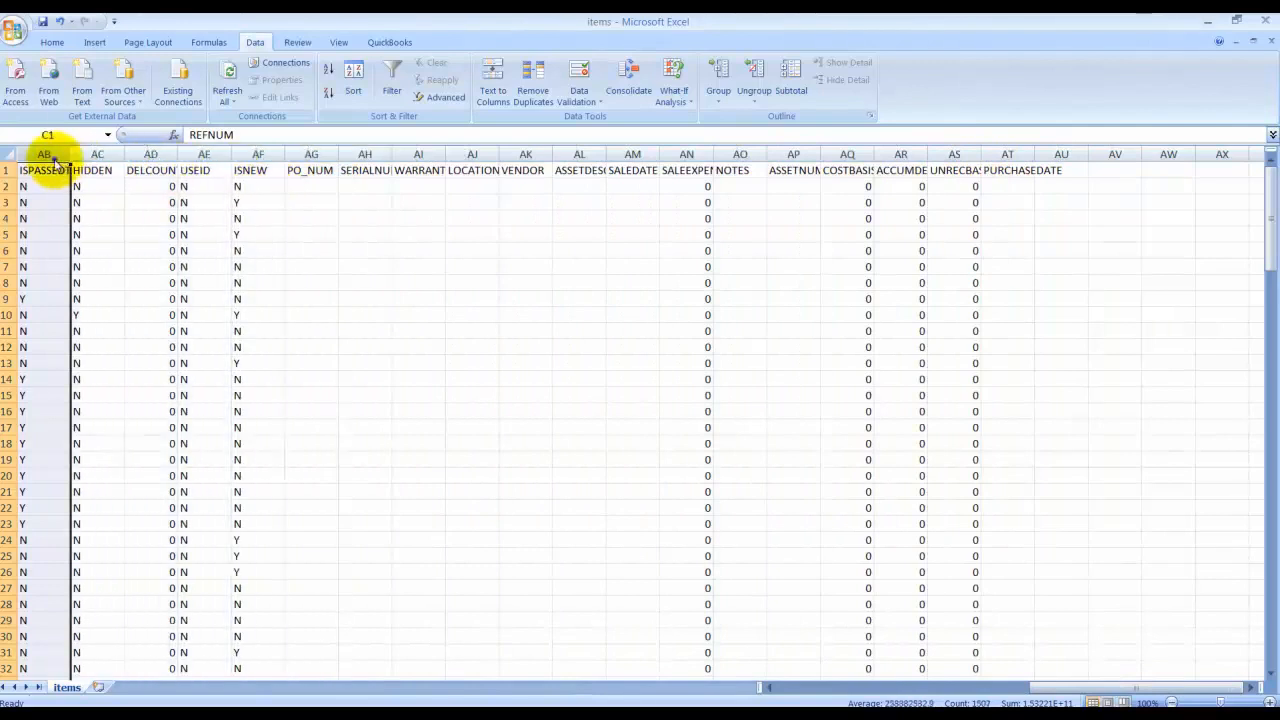
{"action": "right_click", "coordinate": [56, 162]}
{"action": "left_click", "coordinate": [115, 342]}
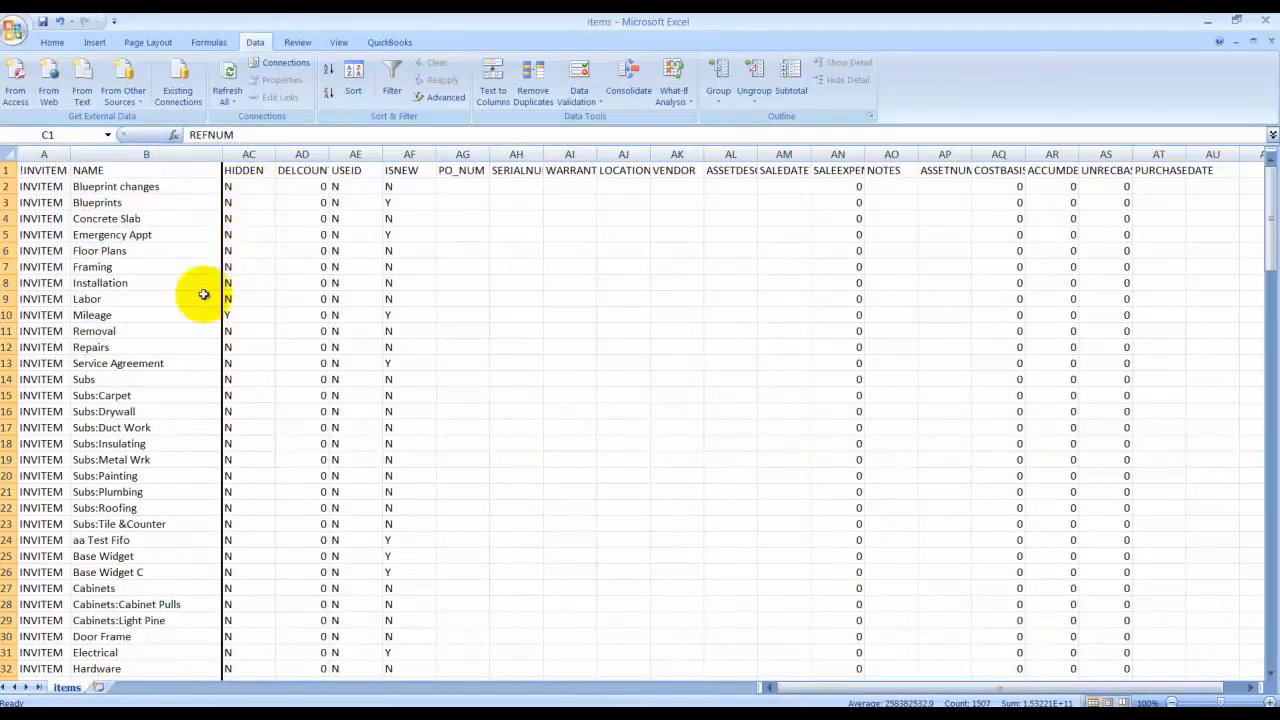
Review the HIDDEN flags down the item list and examine the assembly, group and tax group rows at its end
{"action": "scroll", "coordinate": [300, 445], "scroll_direction": "down", "scroll_amount": 1}
{"action": "scroll", "coordinate": [290, 470], "scroll_direction": "down", "scroll_amount": 6}
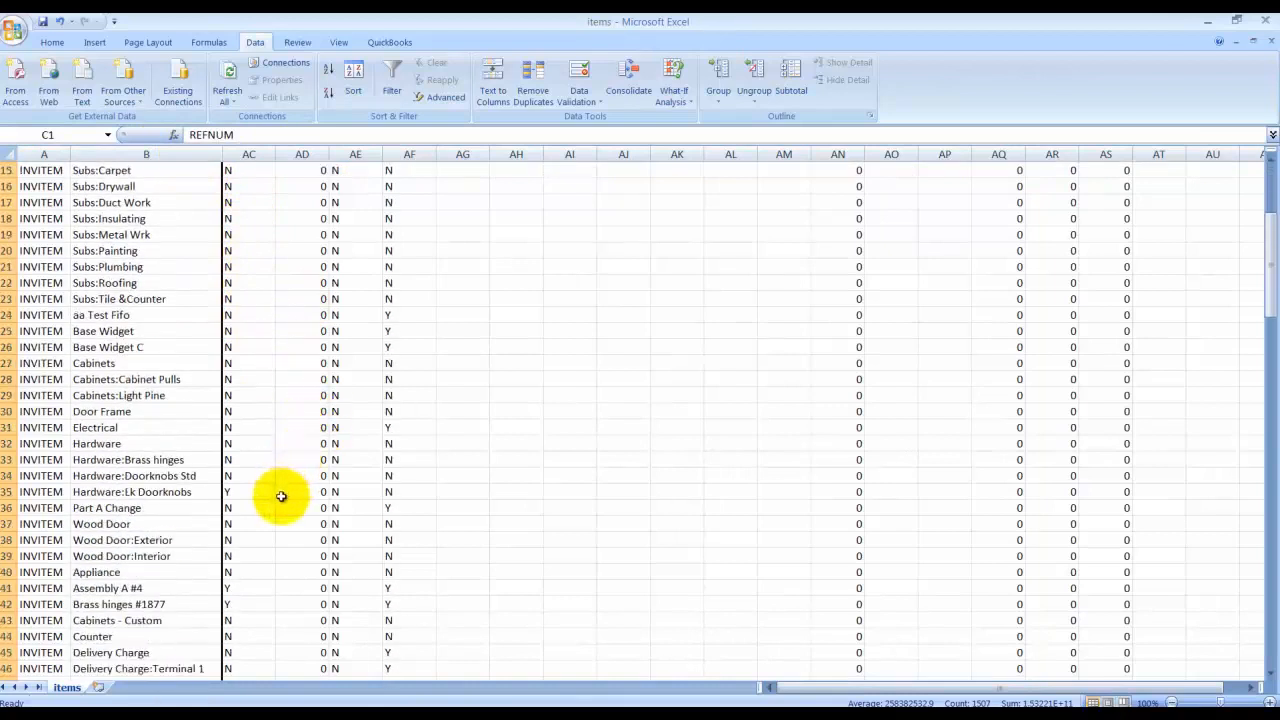
{"action": "scroll", "coordinate": [279, 502], "scroll_direction": "down", "scroll_amount": 7}
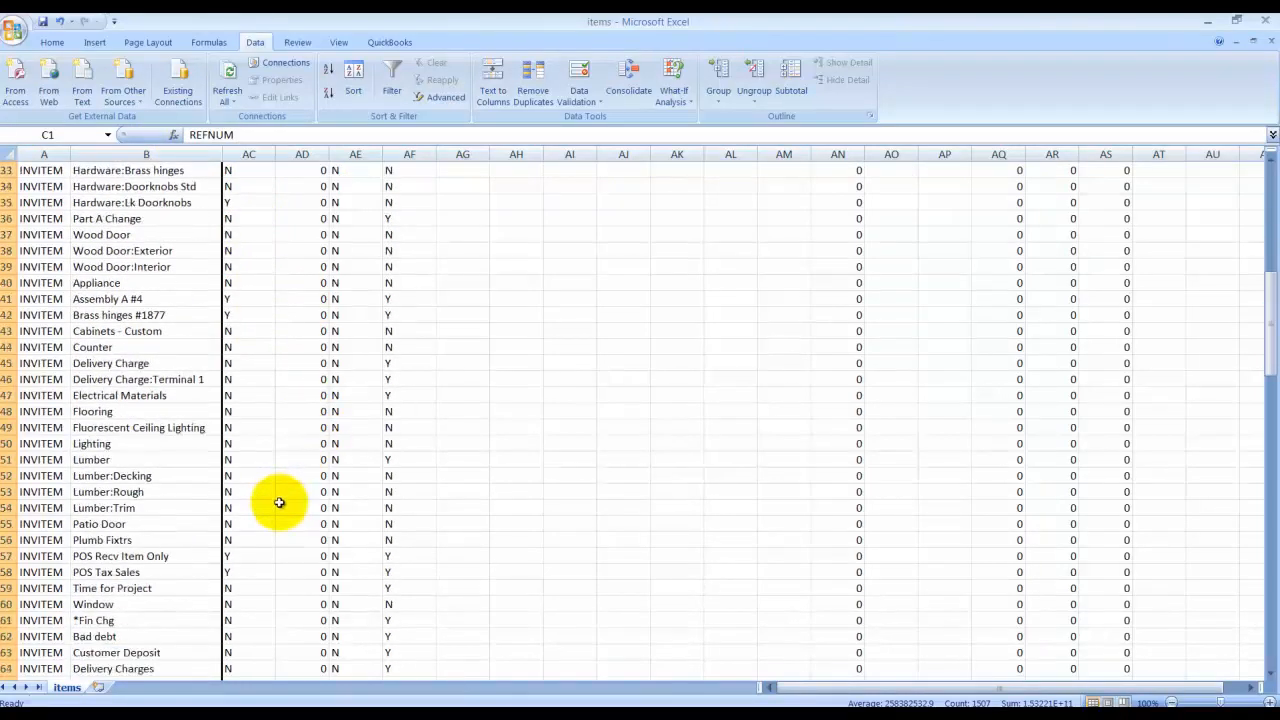
{"action": "scroll", "coordinate": [279, 504], "scroll_direction": "down", "scroll_amount": 8}
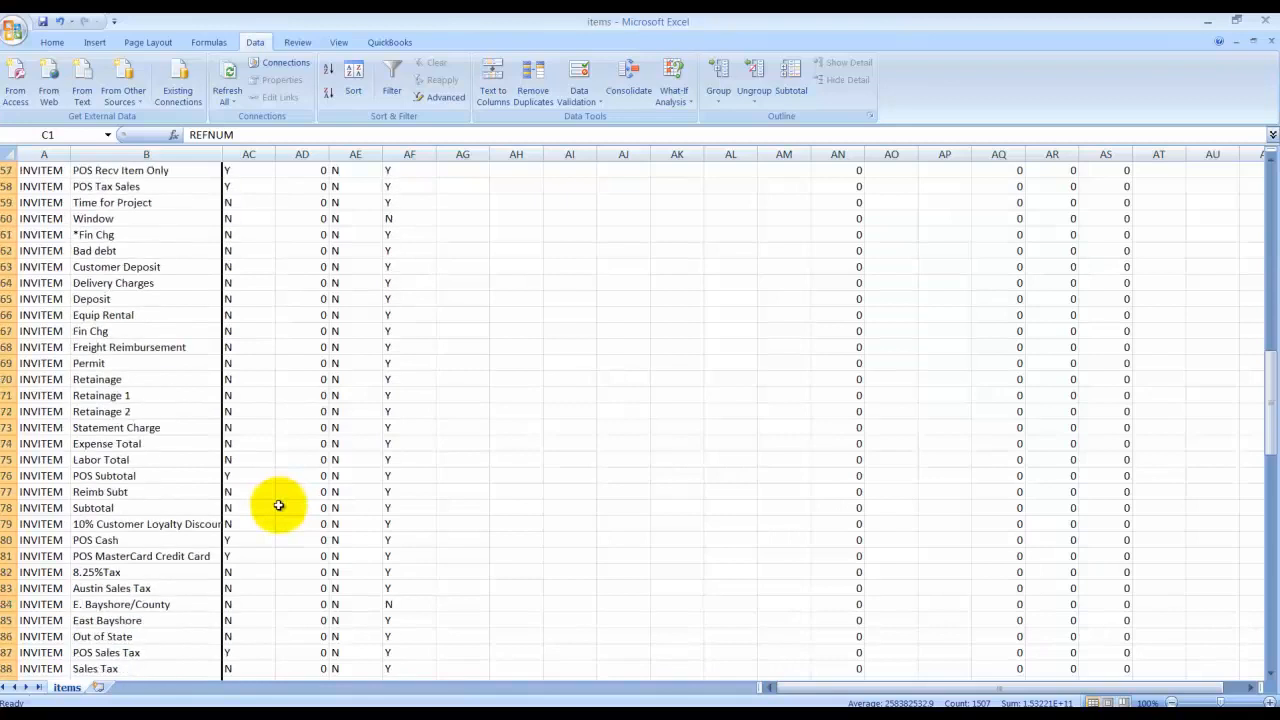
{"action": "scroll", "coordinate": [279, 505], "scroll_direction": "down", "scroll_amount": 4}
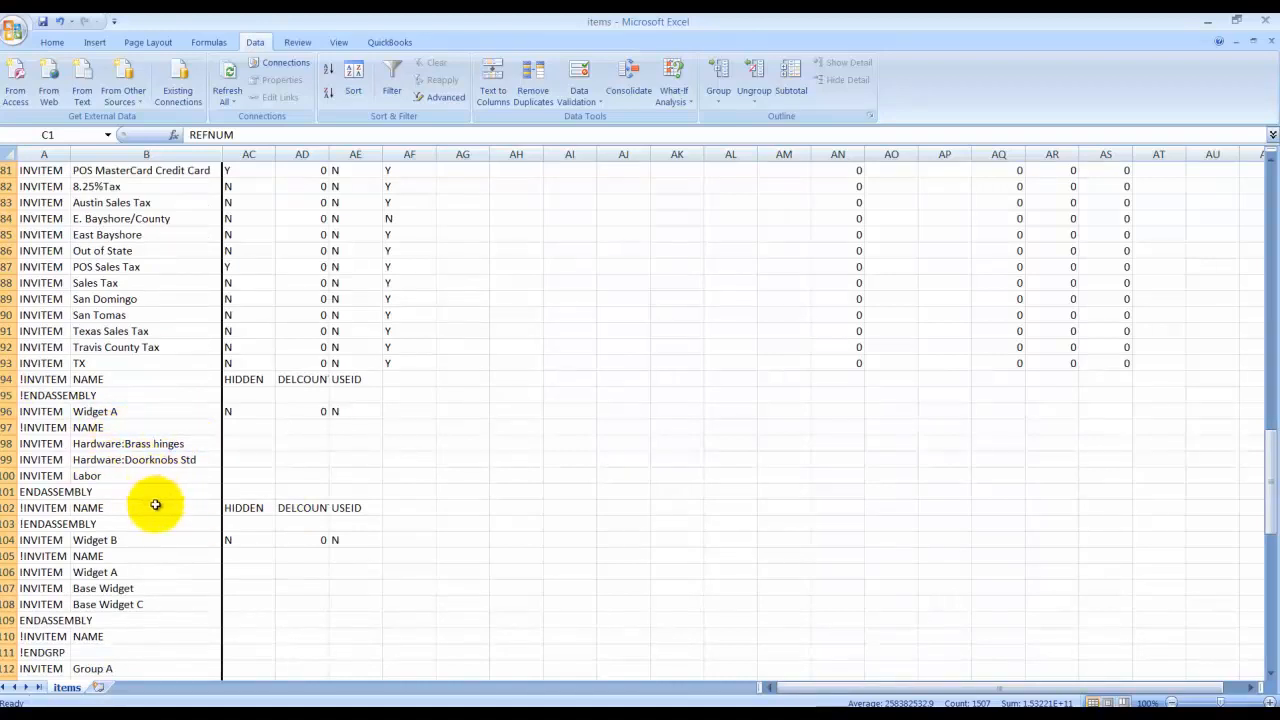
{"action": "scroll", "coordinate": [155, 500], "scroll_direction": "down", "scroll_amount": 3}
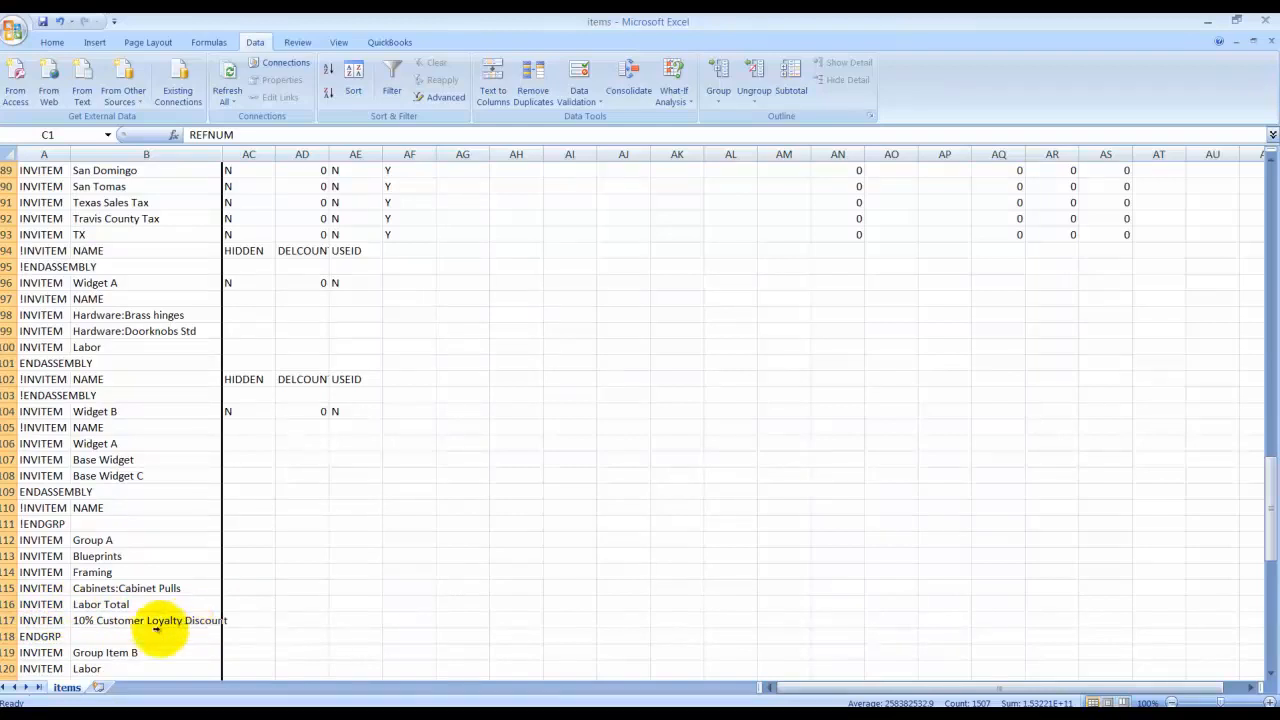
{"action": "left_click", "coordinate": [8, 620]}
{"action": "right_click", "coordinate": [8, 620]}
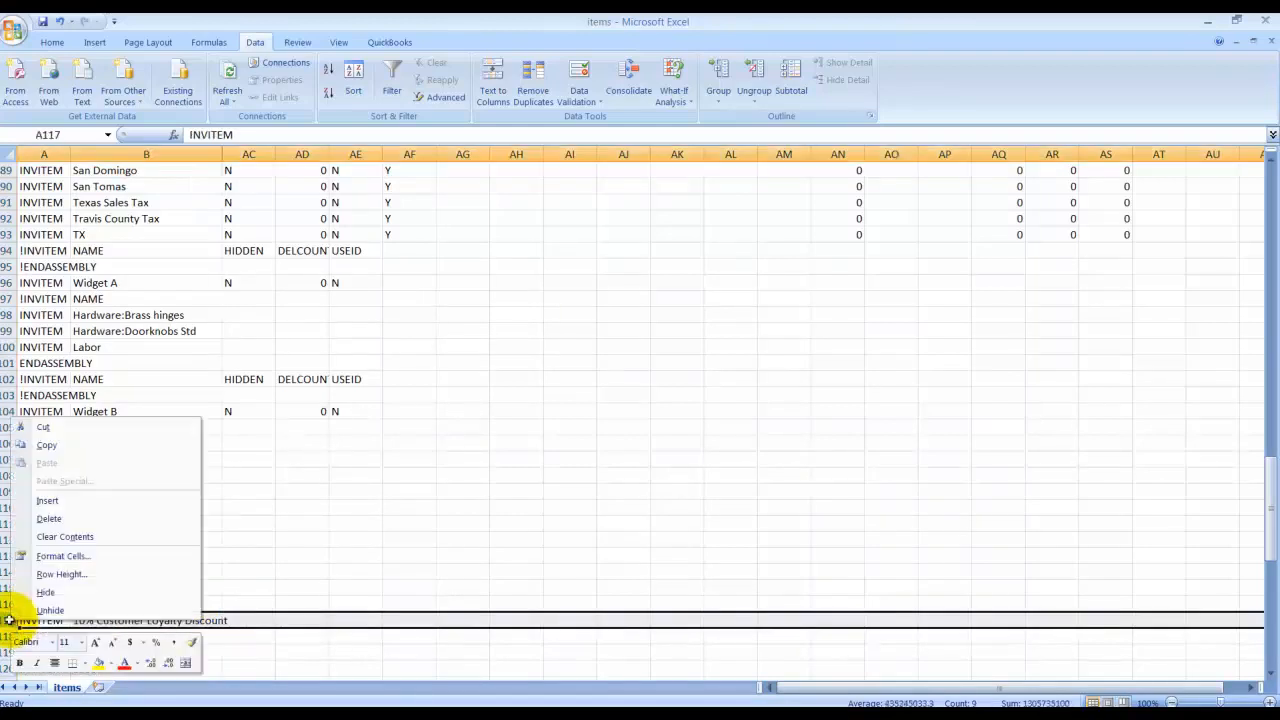
{"action": "left_click", "coordinate": [306, 600]}
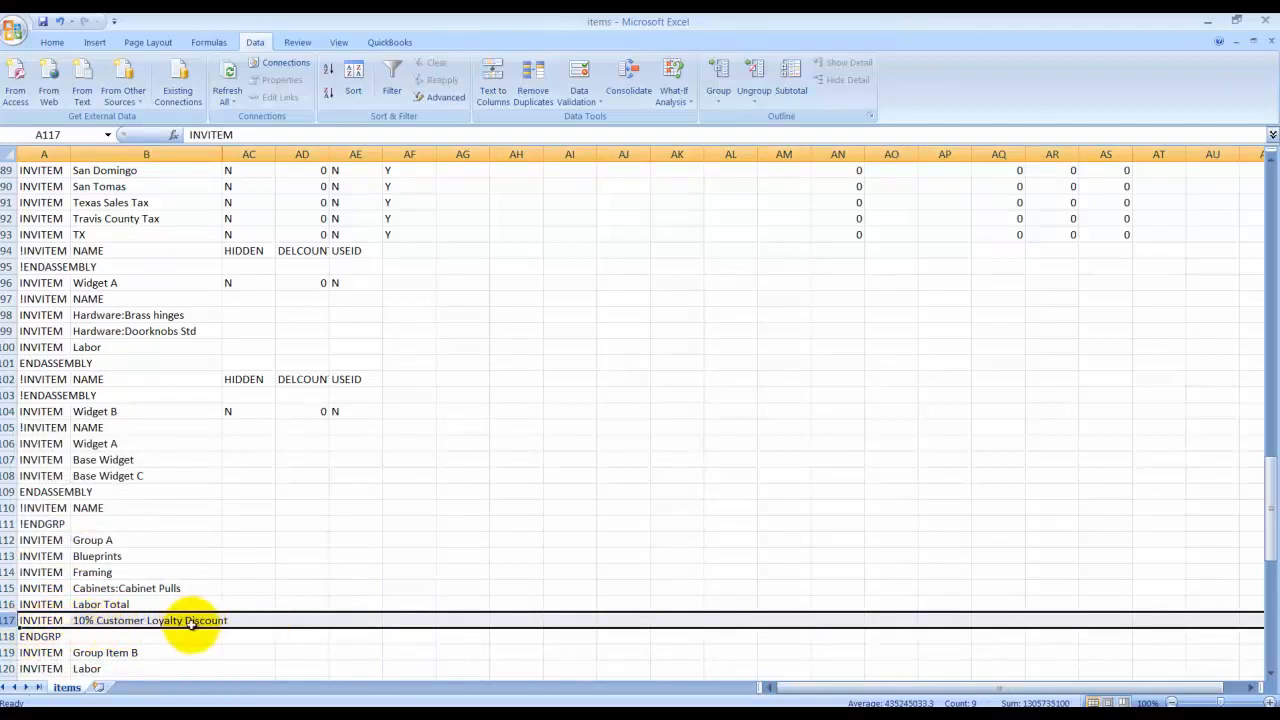
{"action": "scroll", "coordinate": [183, 620], "scroll_direction": "down", "scroll_amount": 3}
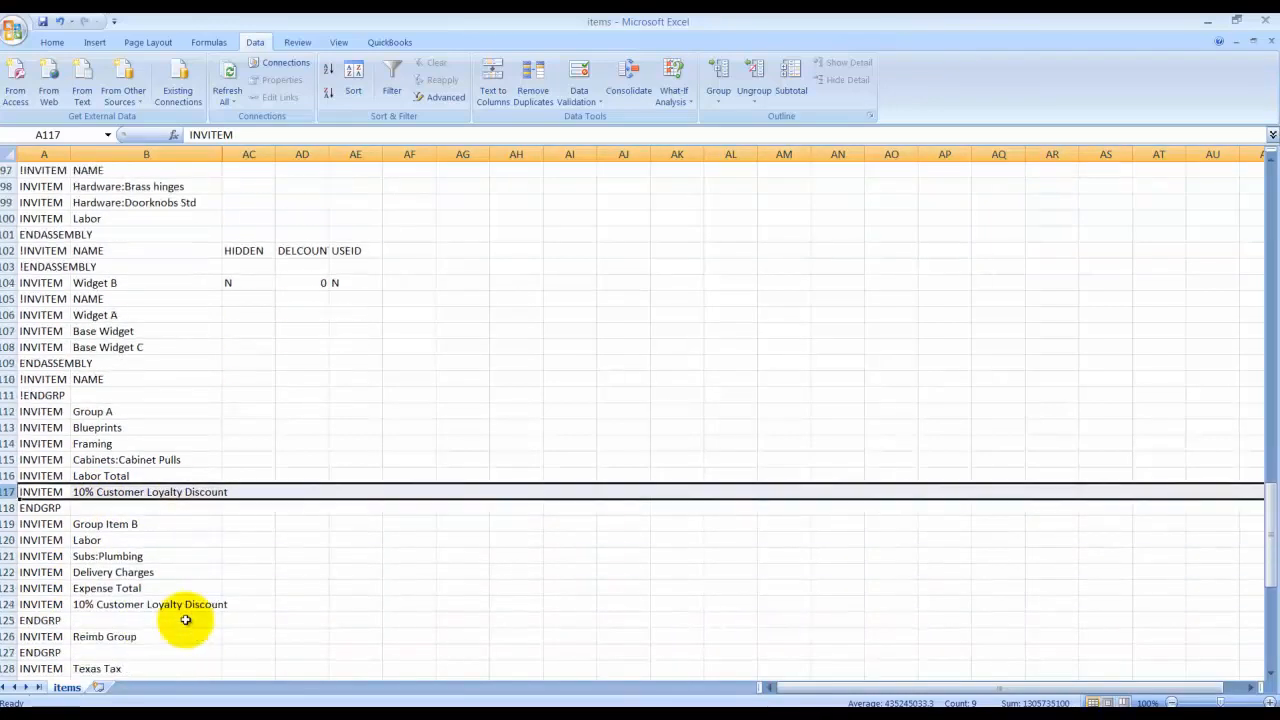
{"action": "scroll", "coordinate": [100, 612], "scroll_direction": "down", "scroll_amount": 2}
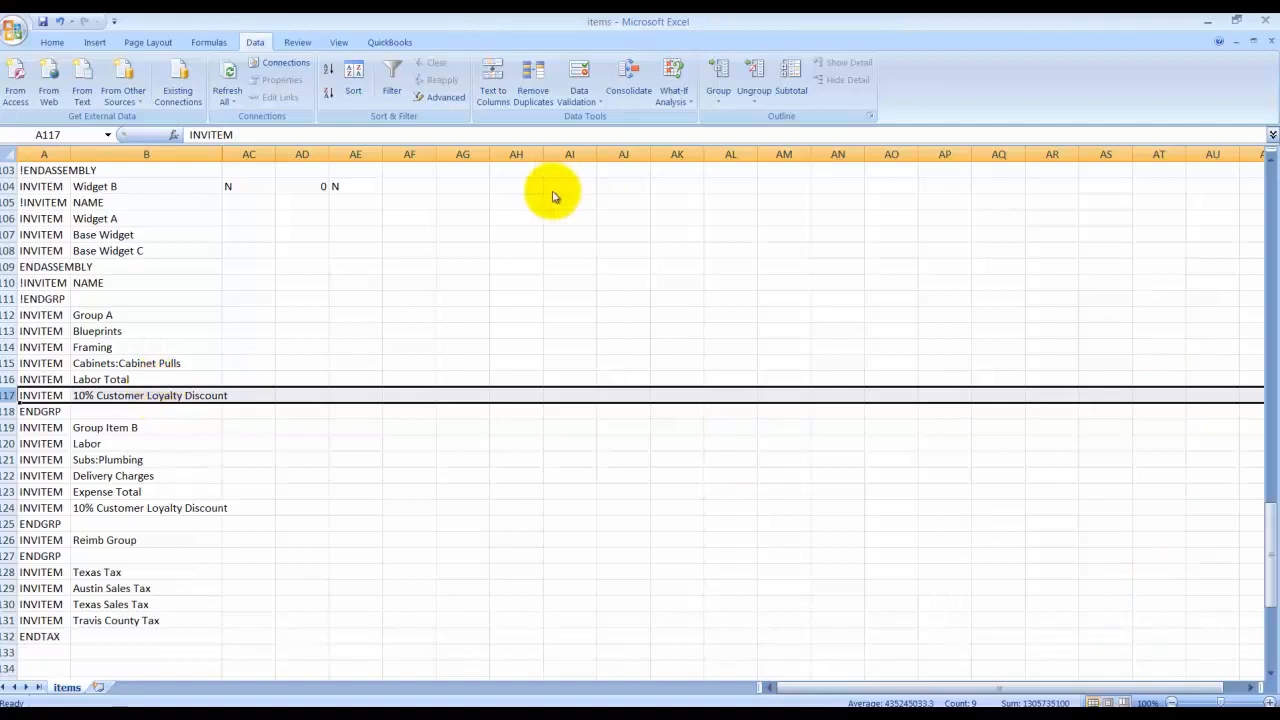
Save items.IIF in tab-delimited text format, then close the file without saving again and exit Excel
{"action": "left_click", "coordinate": [42, 21]}
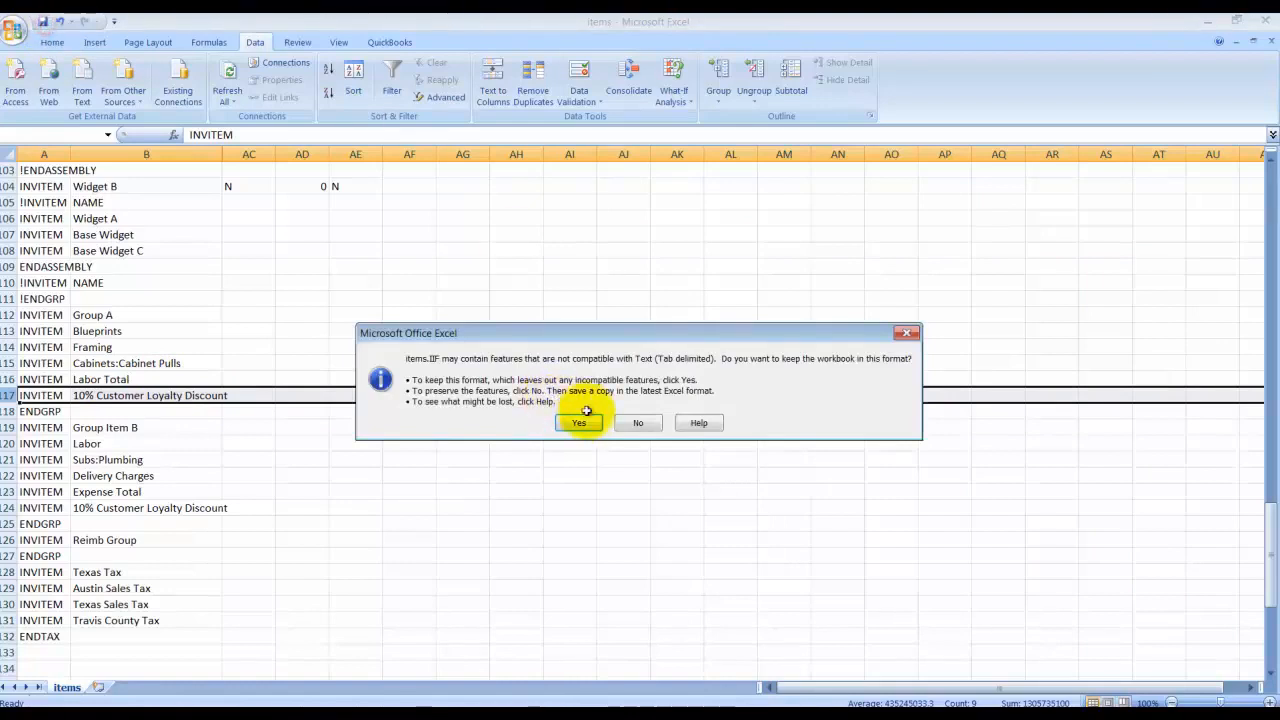
{"action": "left_click", "coordinate": [579, 422]}
{"action": "left_click", "coordinate": [1271, 42]}
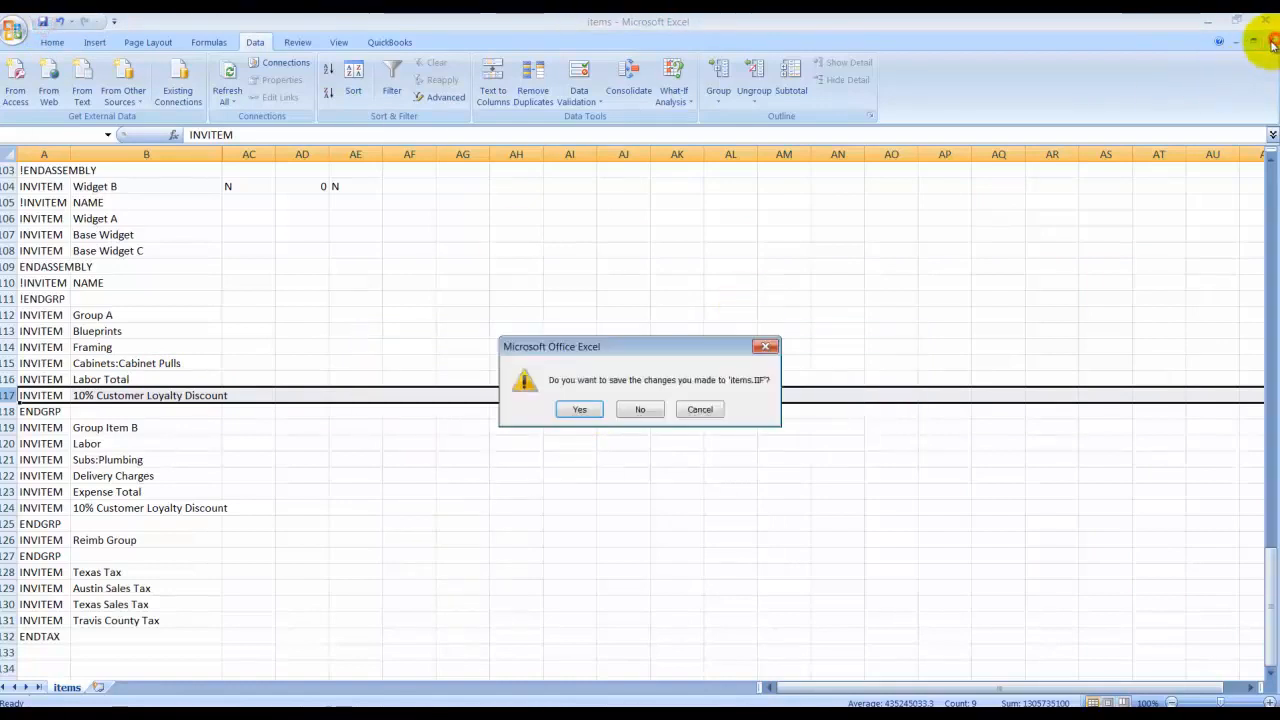
{"action": "left_click", "coordinate": [640, 409]}
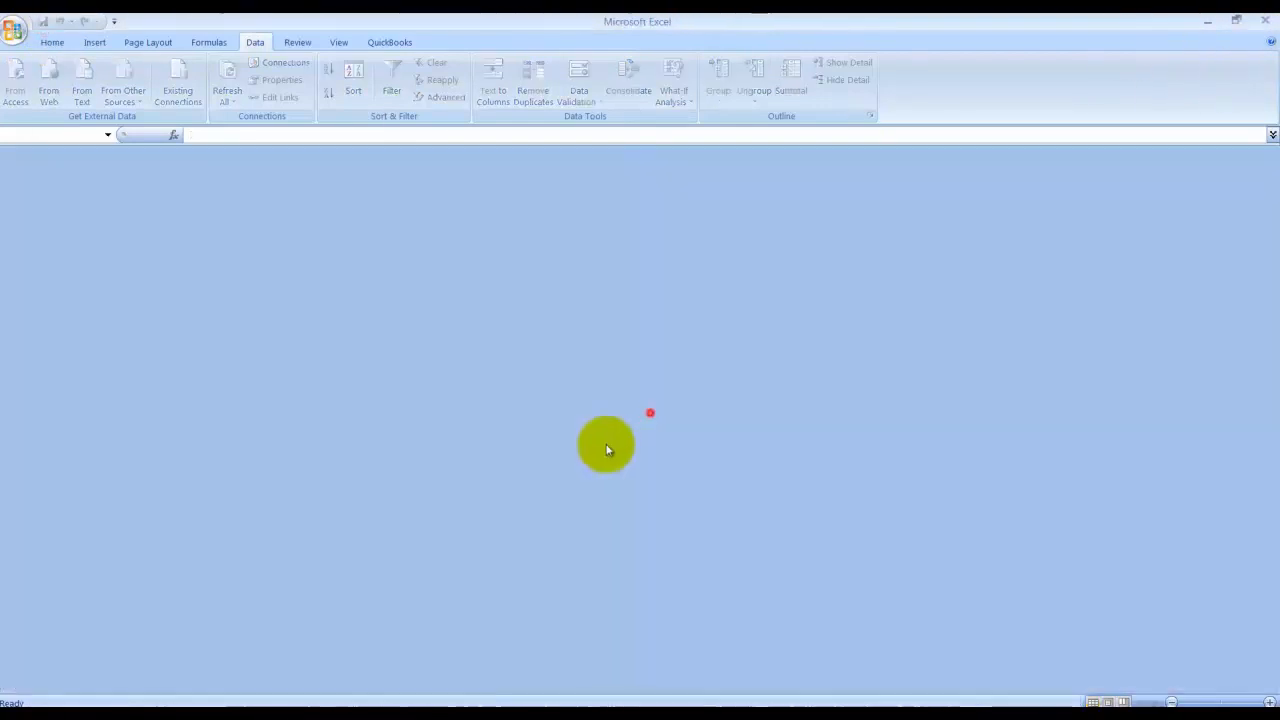
{"action": "left_click", "coordinate": [1262, 24]}
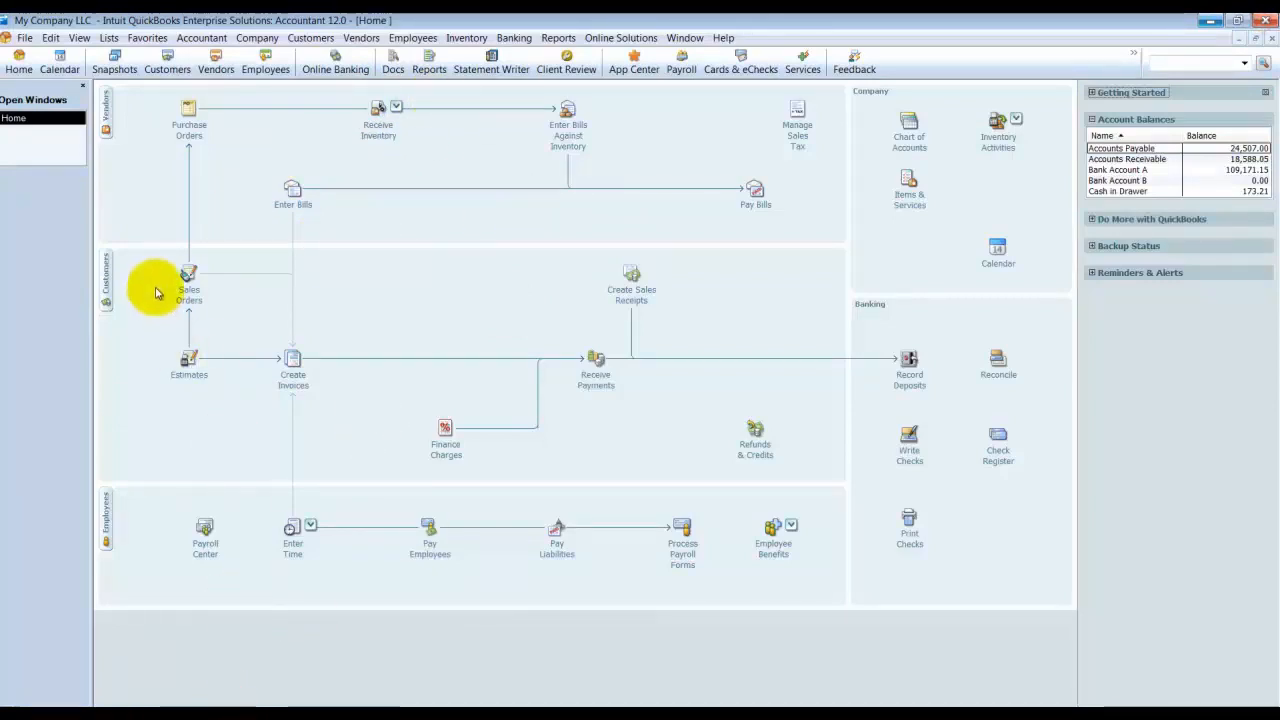
Import the saved items IIF file into the company file in QuickBooks
{"action": "left_click", "coordinate": [24, 37]}
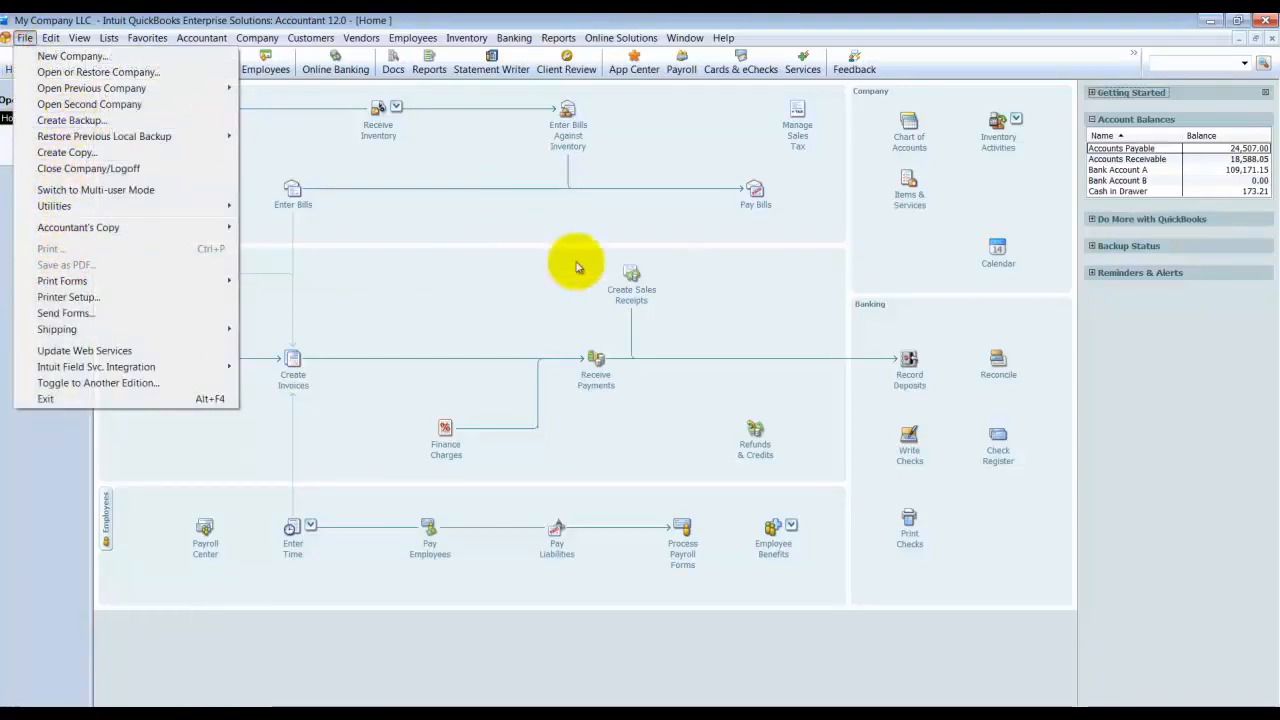
{"action": "left_click", "coordinate": [566, 314]}
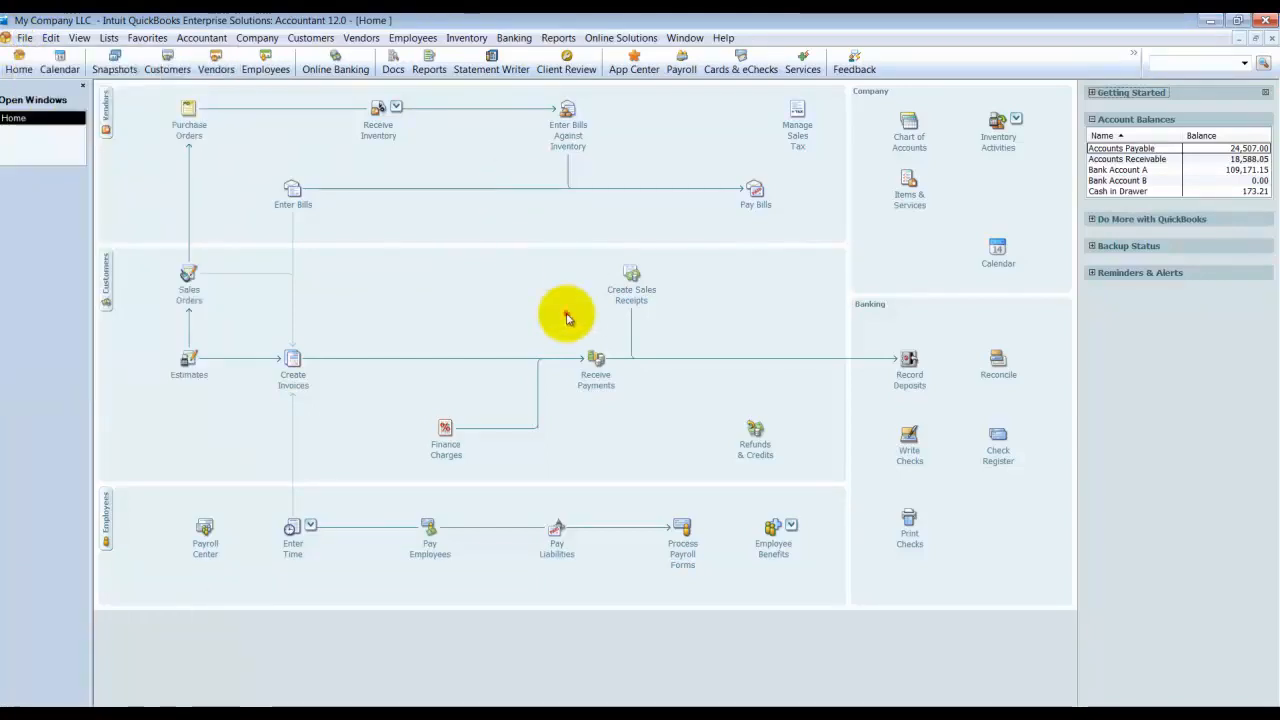
{"action": "left_click", "coordinate": [24, 37]}
{"action": "mouse_move", "coordinate": [82, 210]}
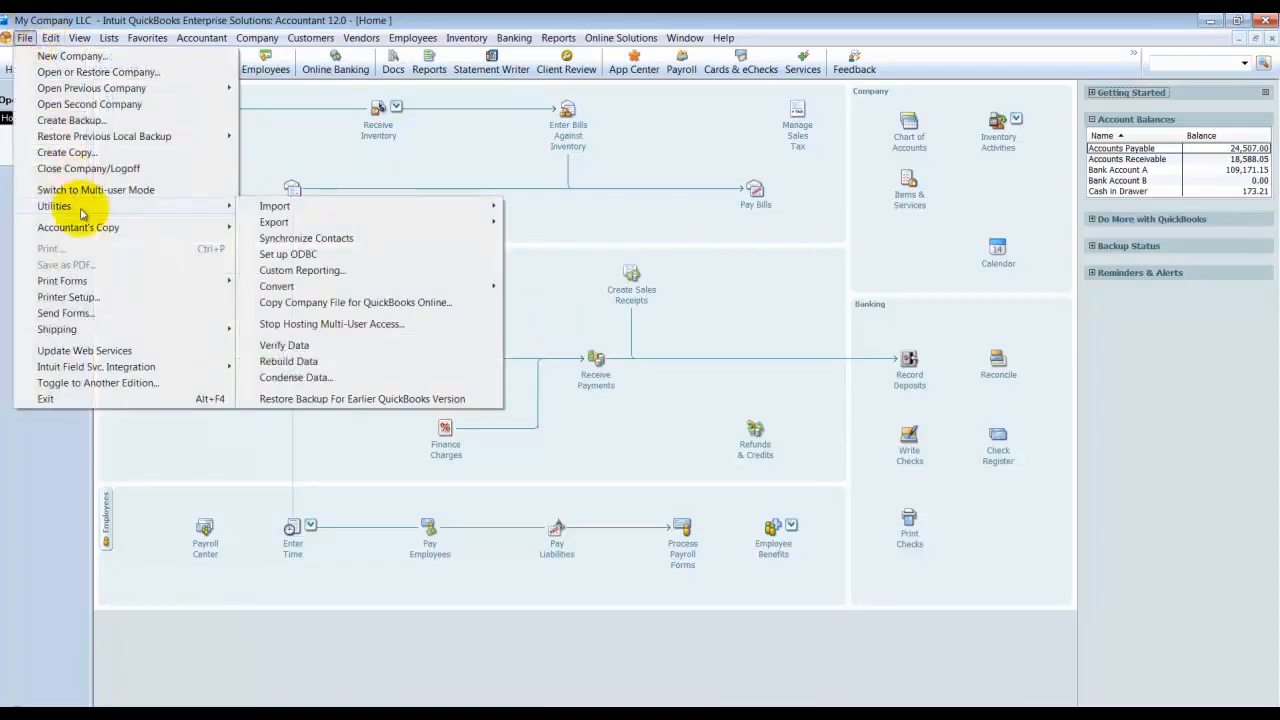
{"action": "mouse_move", "coordinate": [366, 212]}
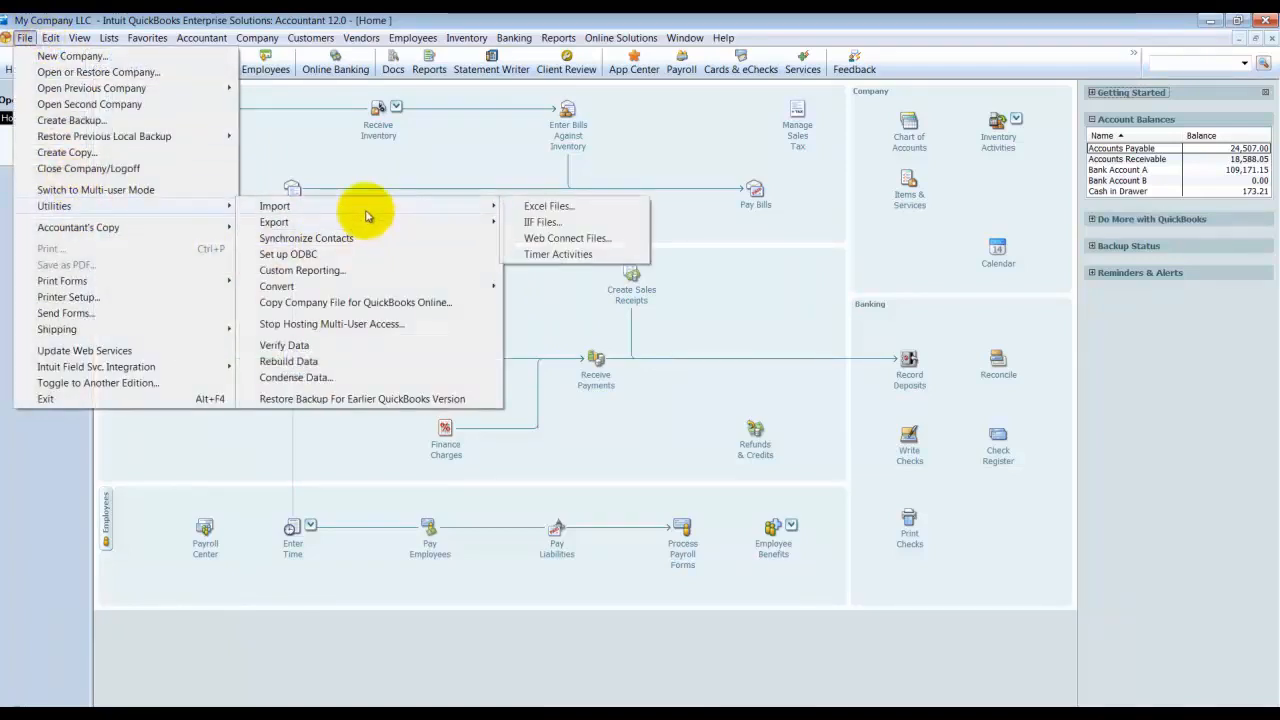
{"action": "left_click", "coordinate": [537, 226]}
{"action": "left_click", "coordinate": [121, 287]}
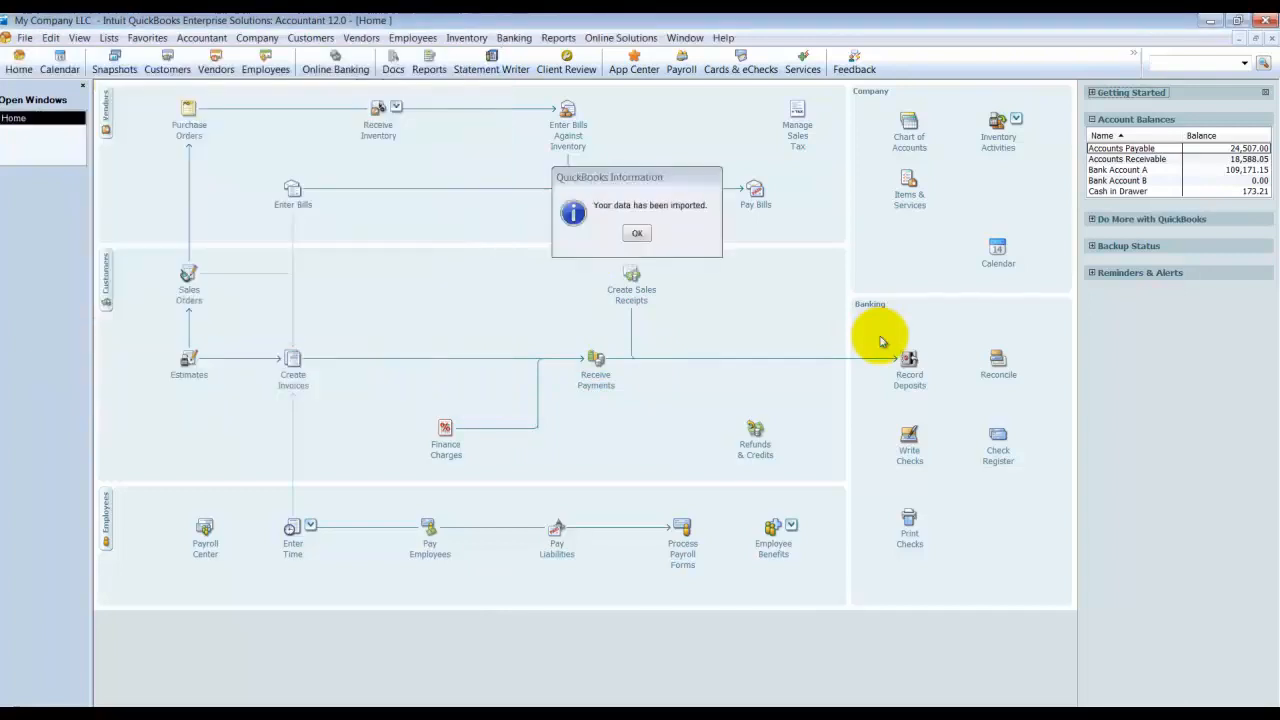
{"action": "left_click", "coordinate": [637, 233]}
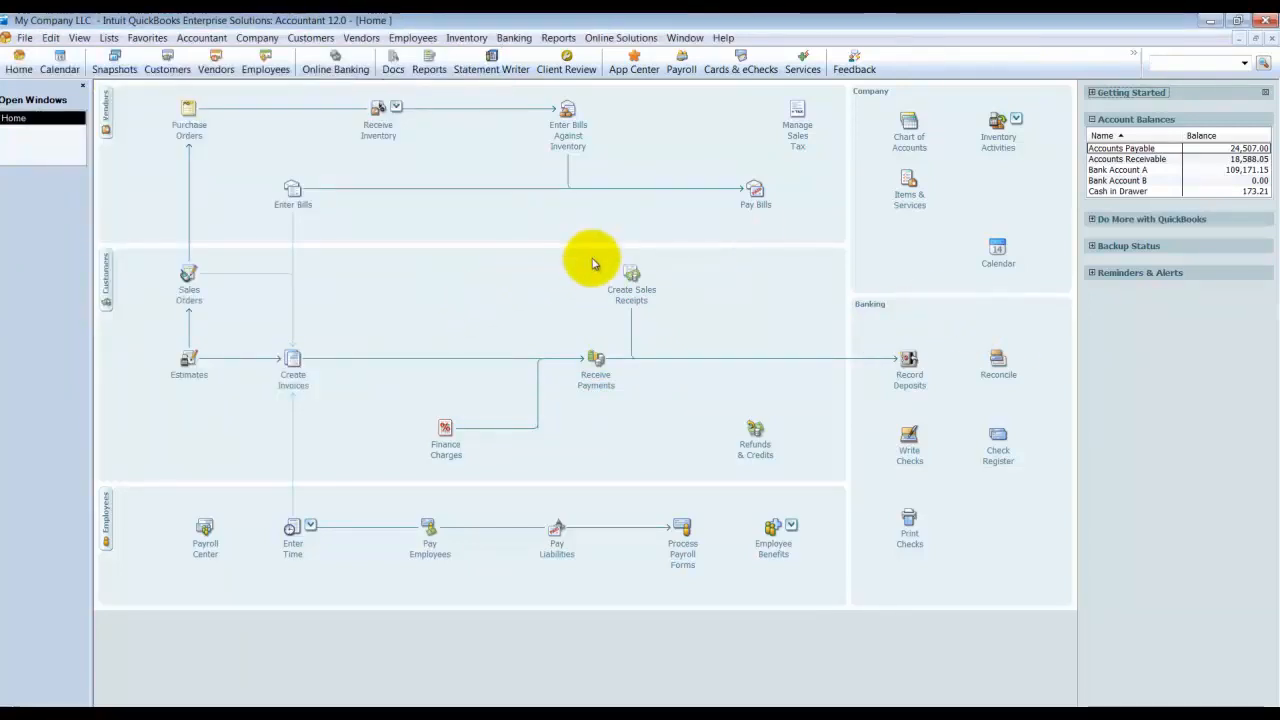